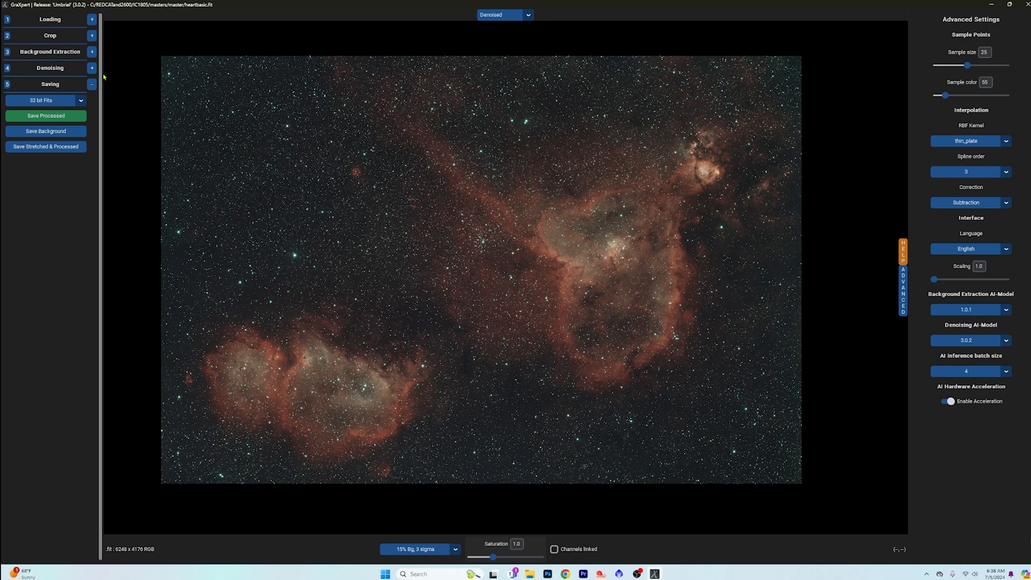
Step: Crop a thin border off the nebula image by pulling in the upper-left and lower-right crop corners, and apply the crop
click(92, 36)
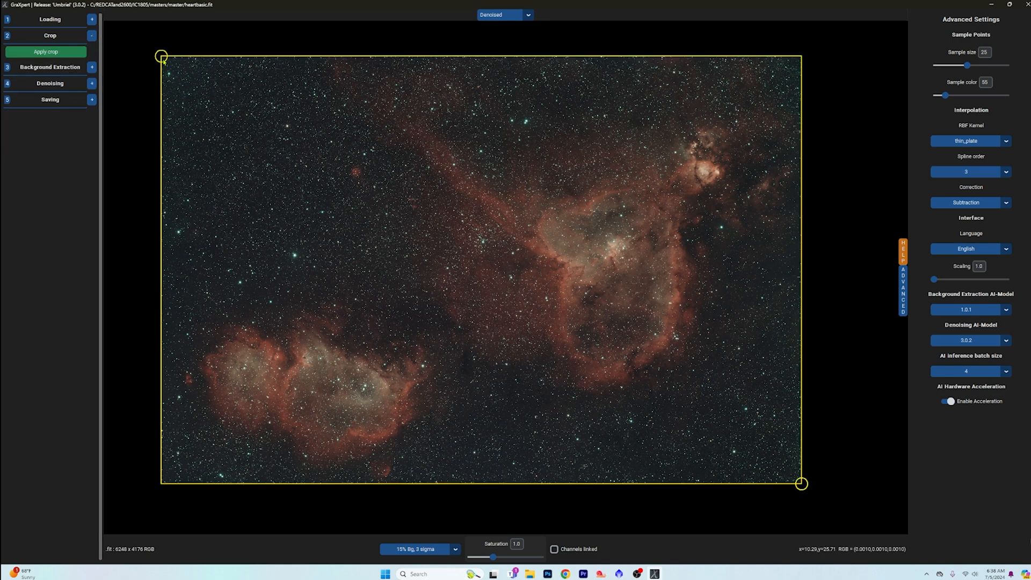
drag(162, 58, 166, 59)
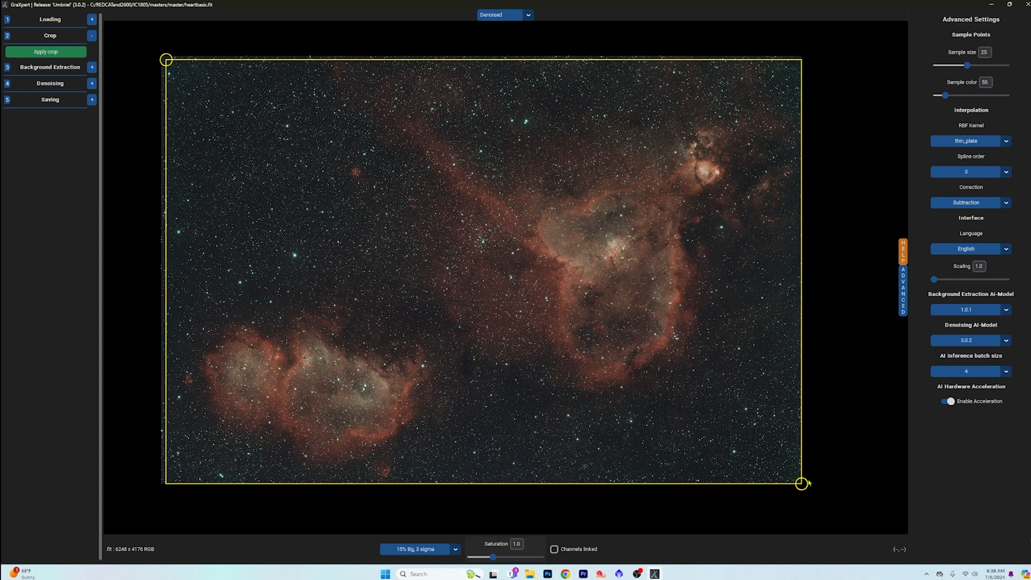
drag(802, 485, 799, 483)
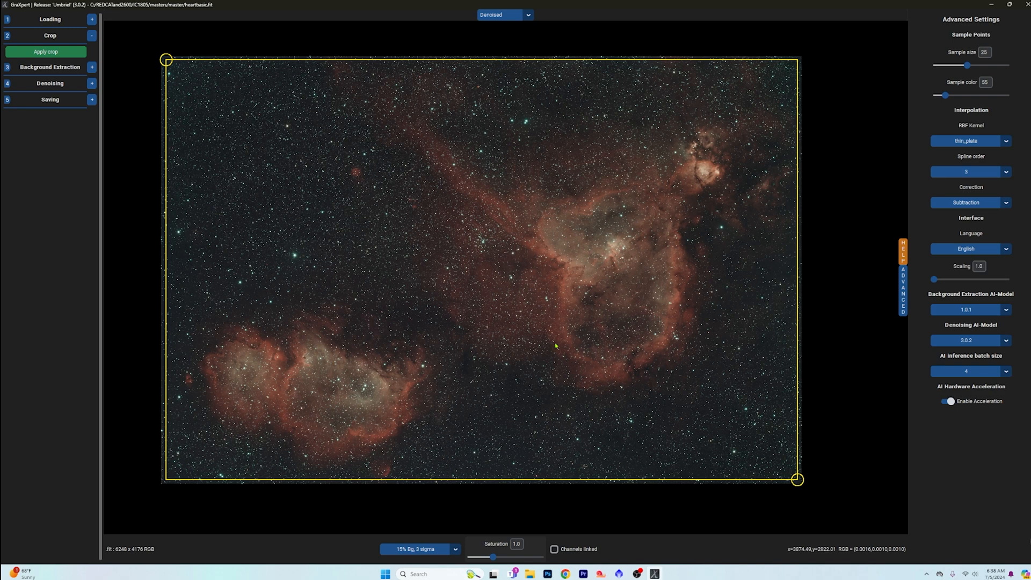
click(45, 52)
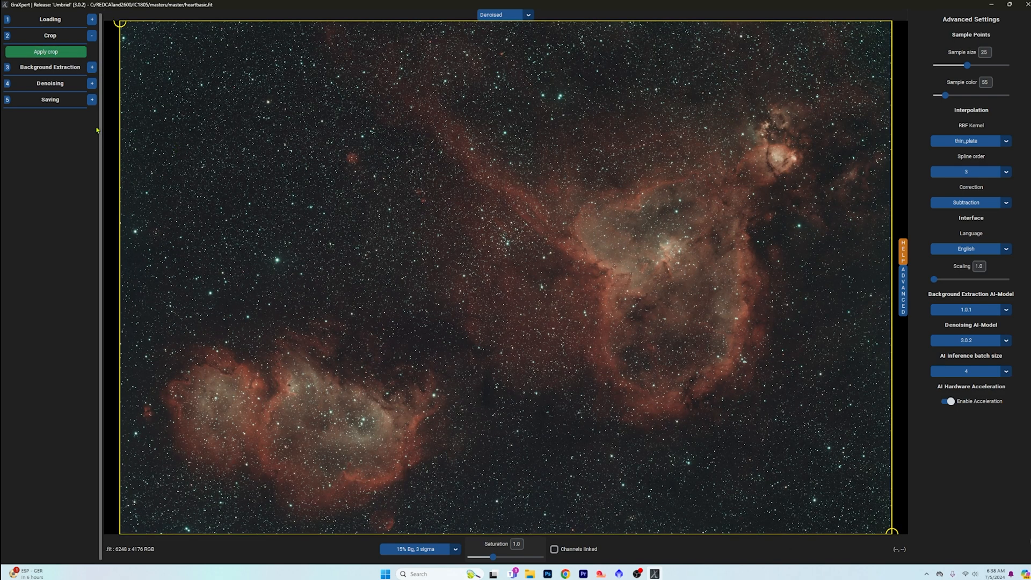
Step: Calculate the background with AI interpolation at smoothing 1.0, and view the Background and Original versions for comparison
click(93, 67)
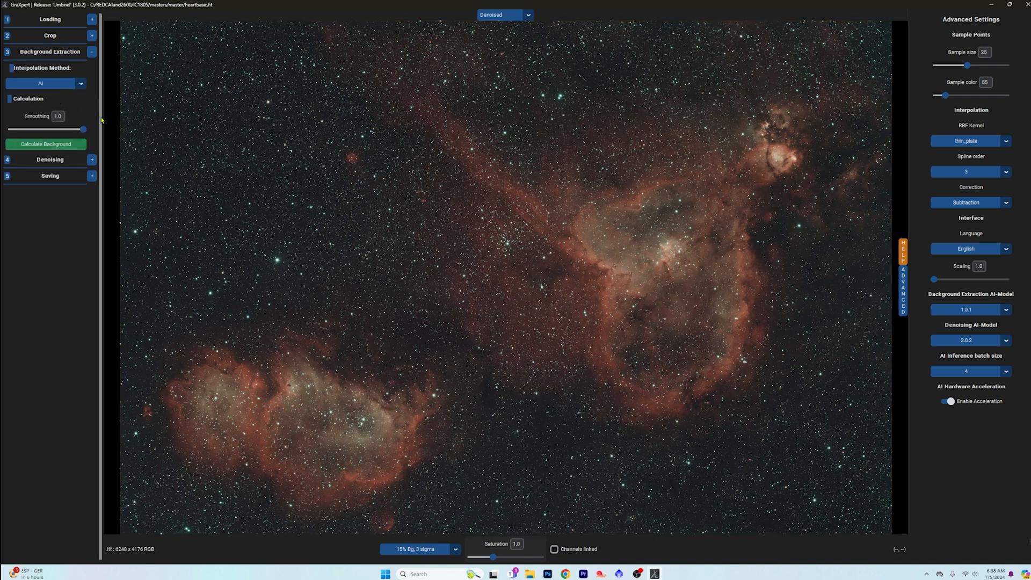
click(58, 146)
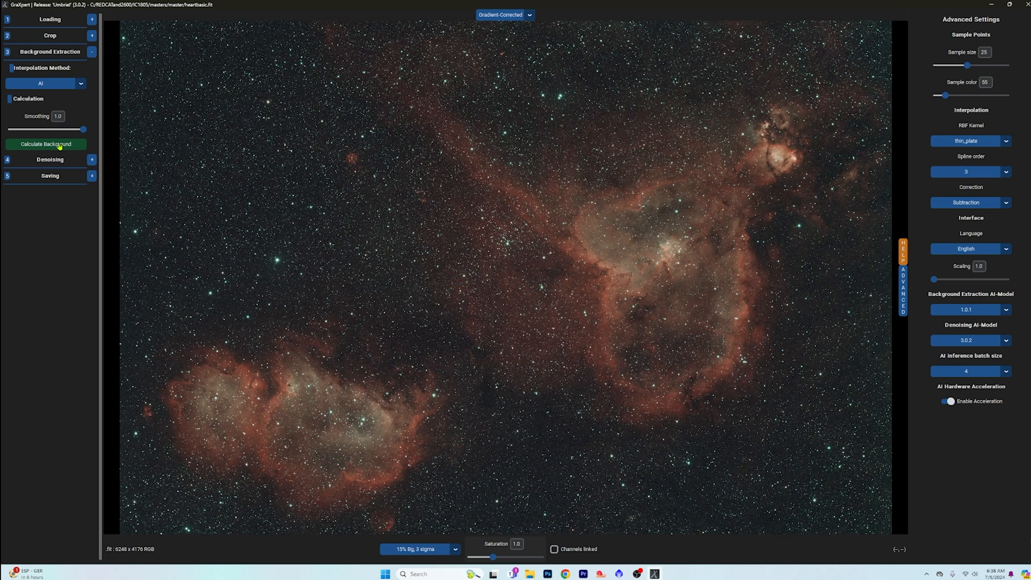
click(529, 16)
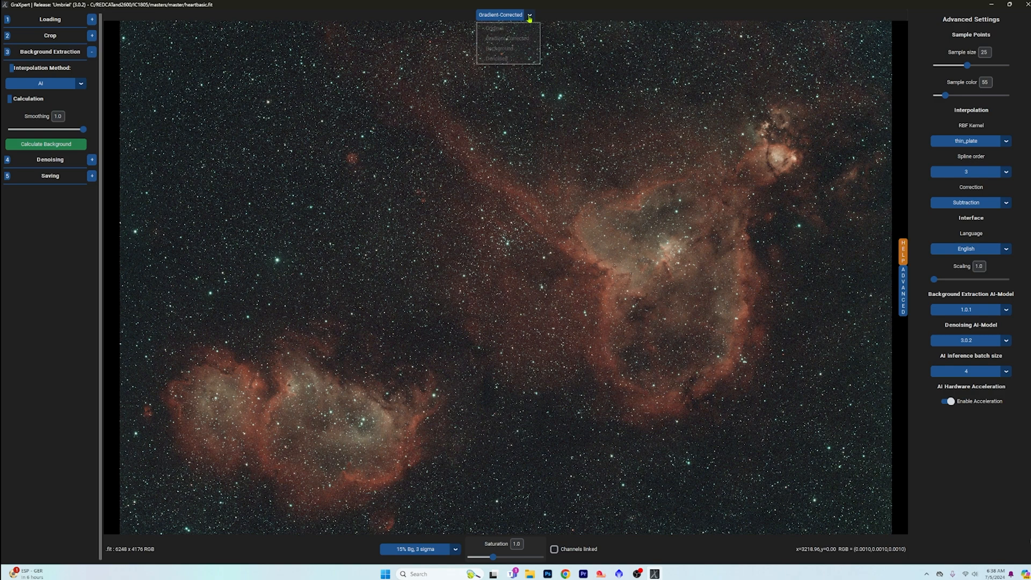
click(510, 49)
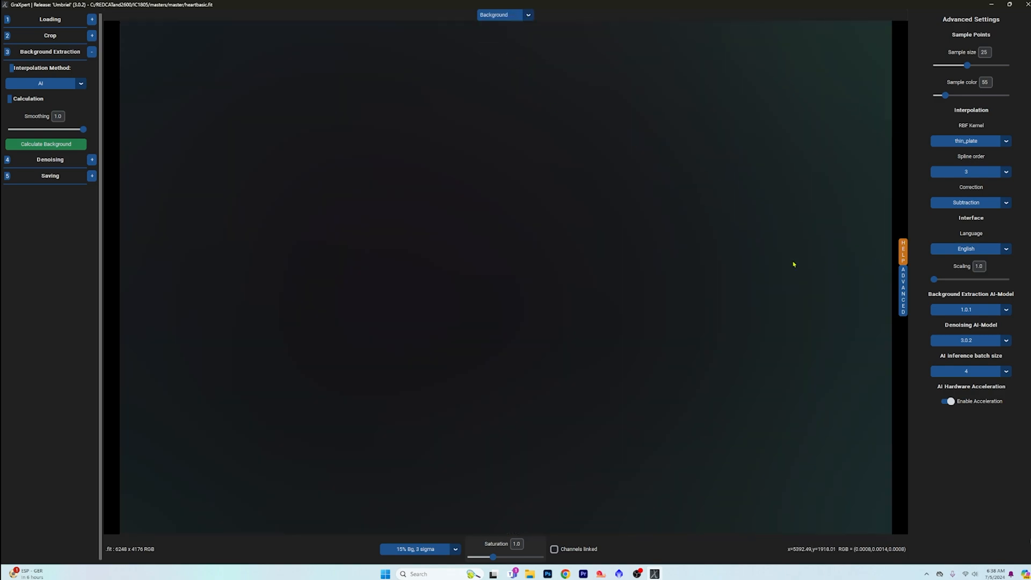
click(527, 16)
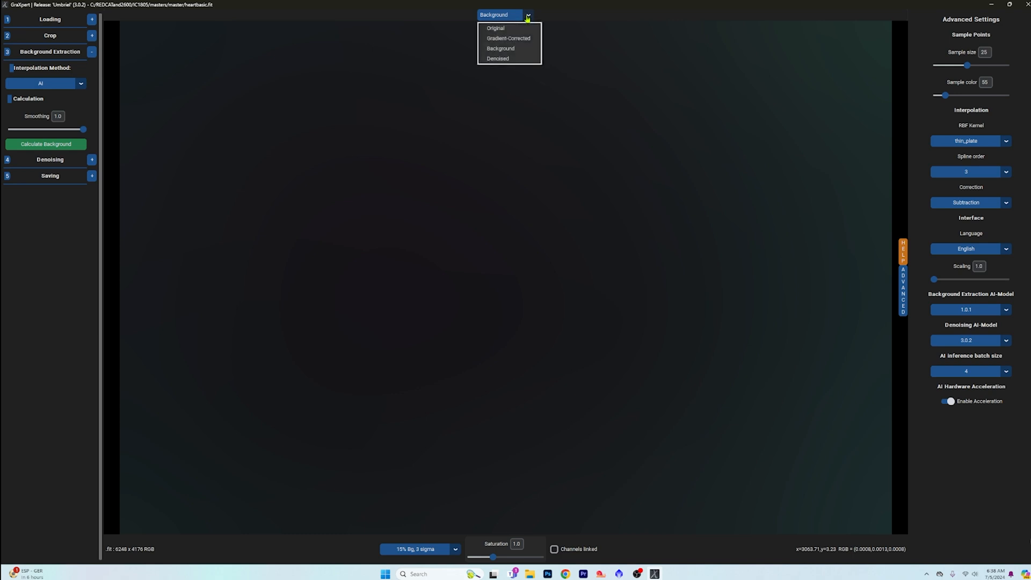
click(513, 28)
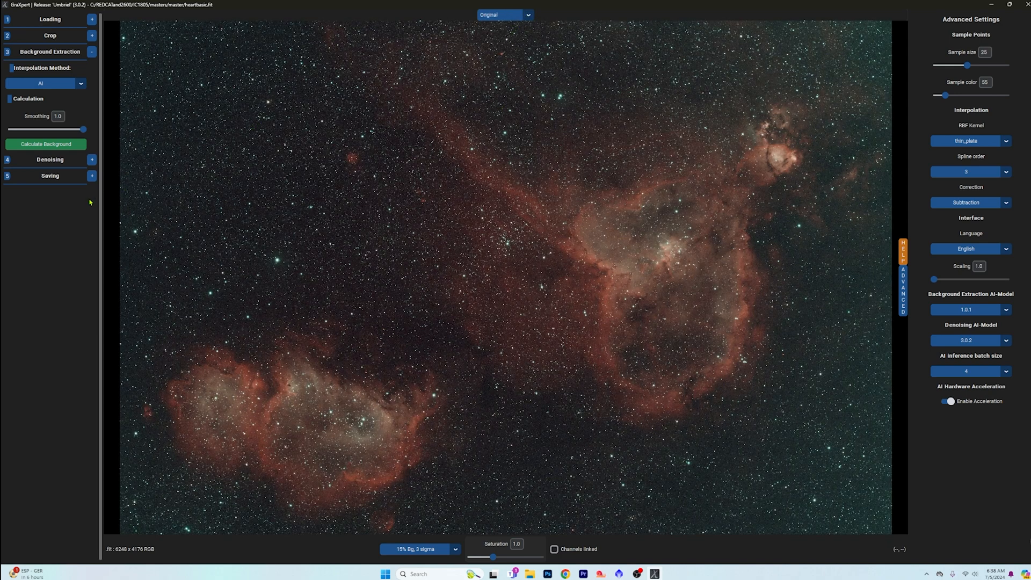
Step: Denoise the image and inspect the result up close around the heart-shaped nebula
click(92, 161)
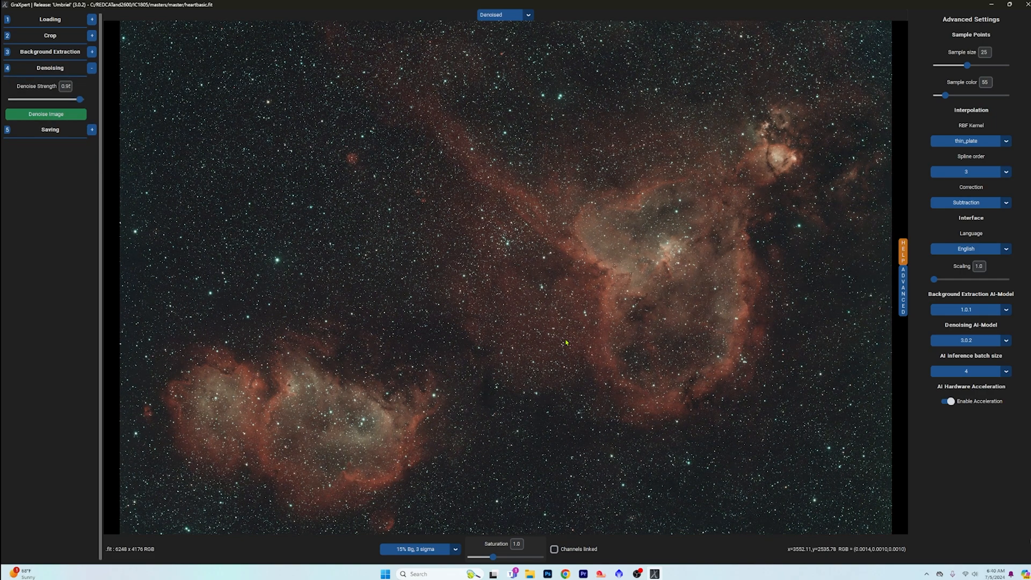
scroll(642, 353, up, 5)
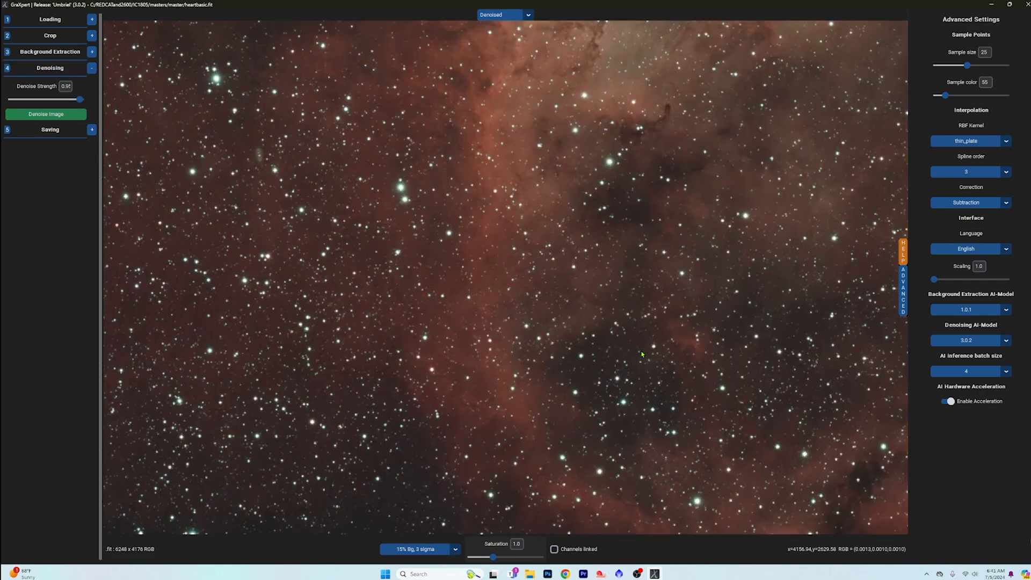
scroll(641, 354, down, 5)
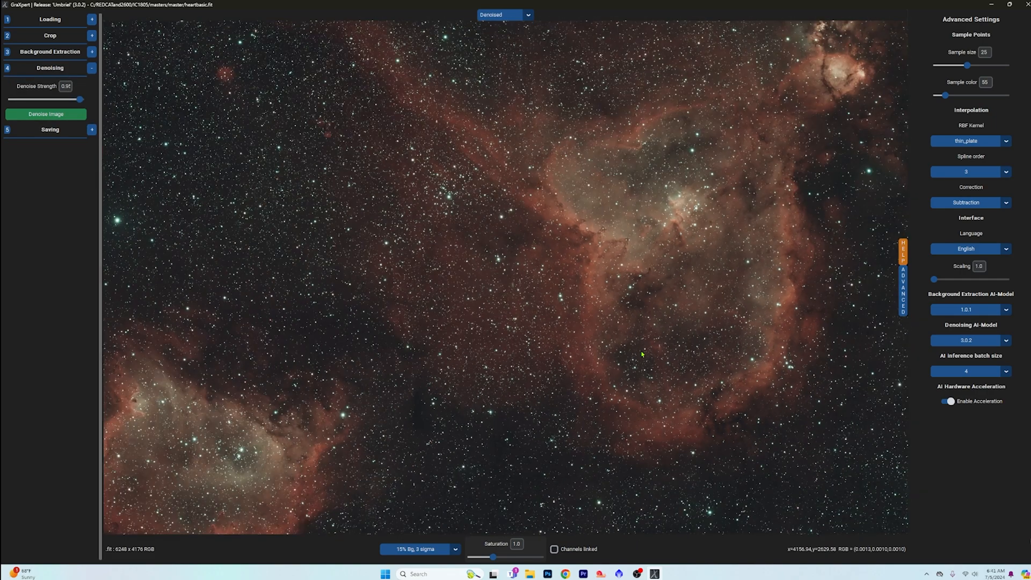
scroll(641, 353, down, 2)
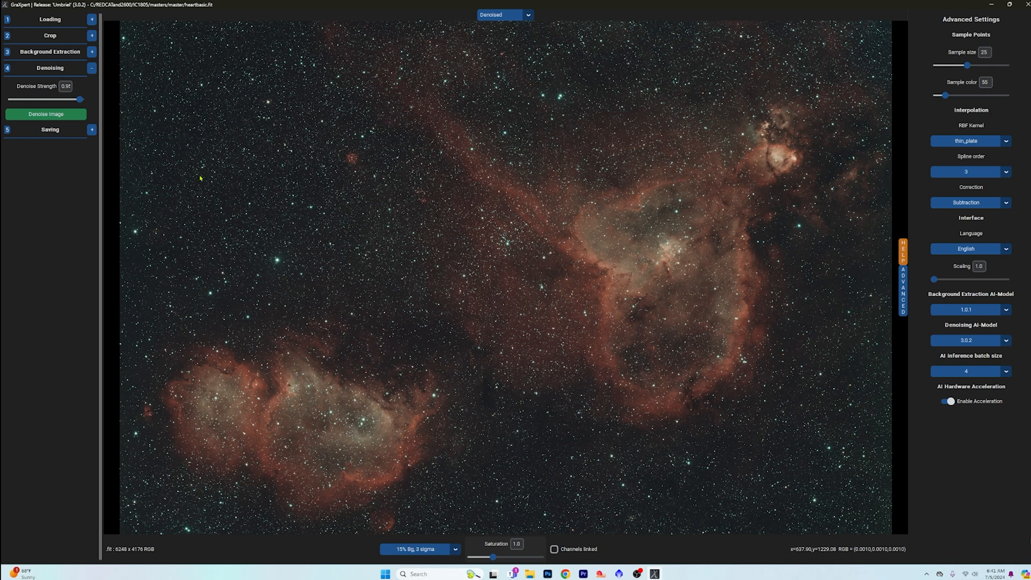
Step: Save the processed image as a 32 bit Fits file, replacing the existing afterrgrax.fits in the master folder
click(92, 131)
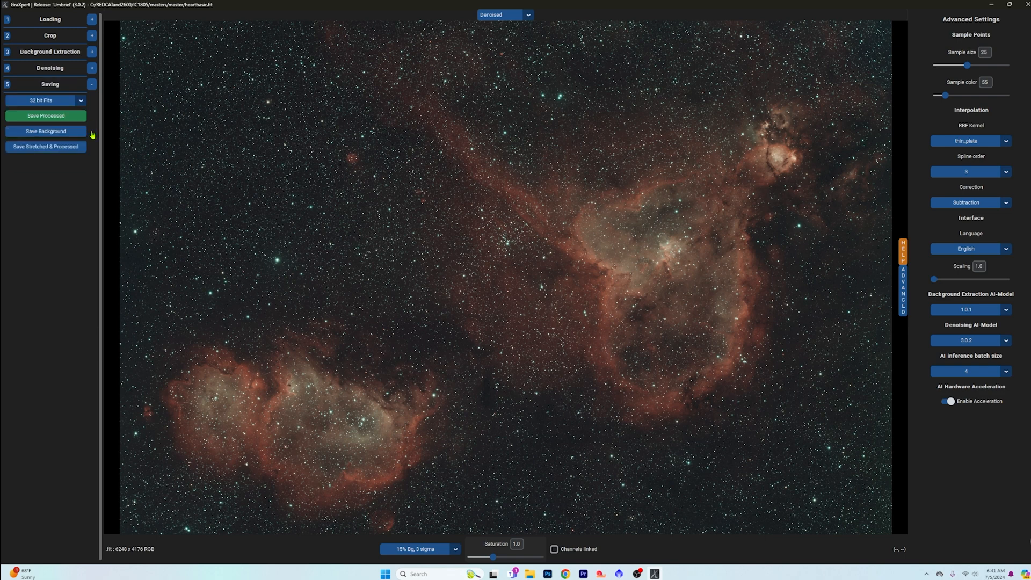
click(66, 117)
click(100, 99)
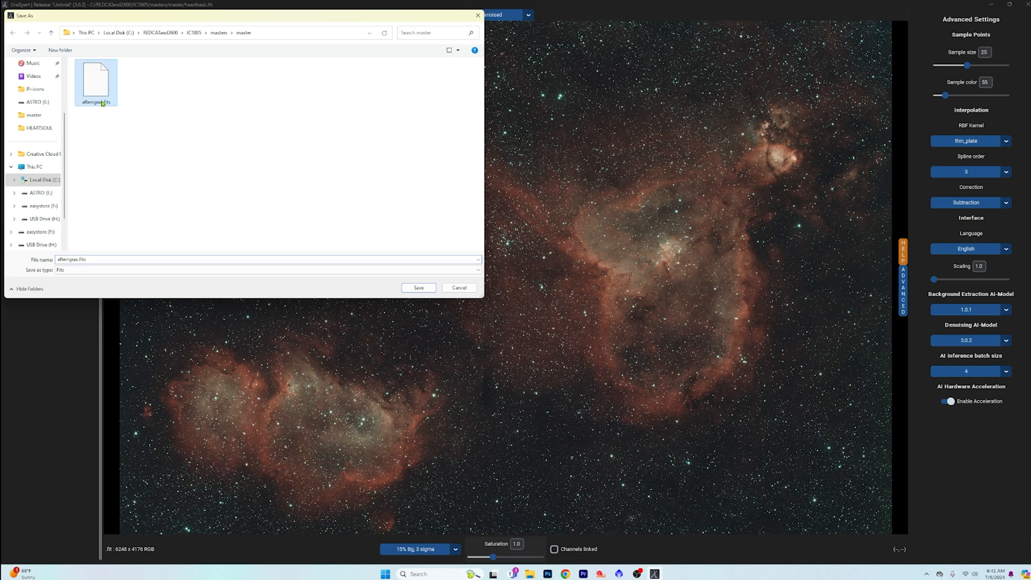
click(421, 288)
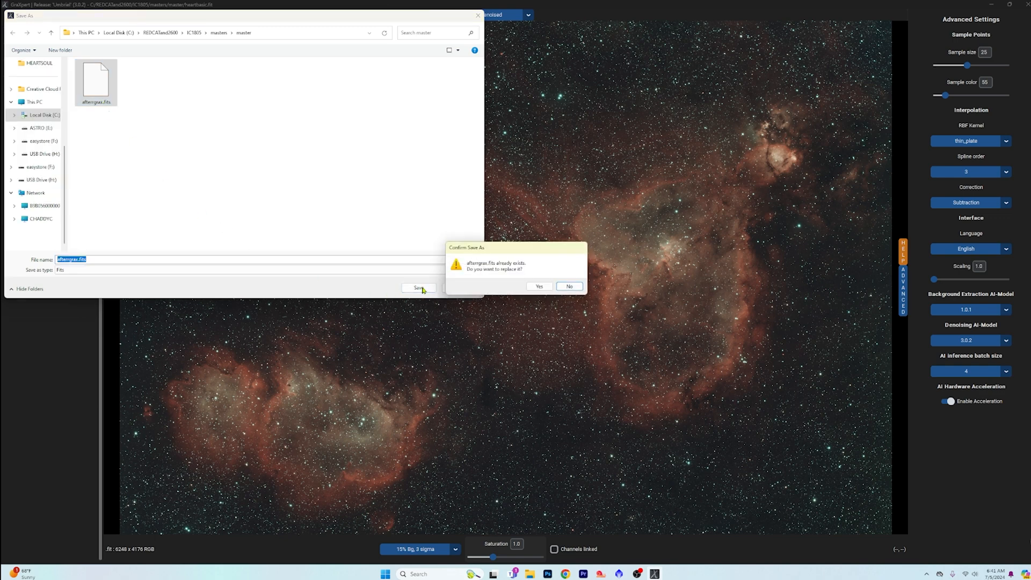
click(539, 287)
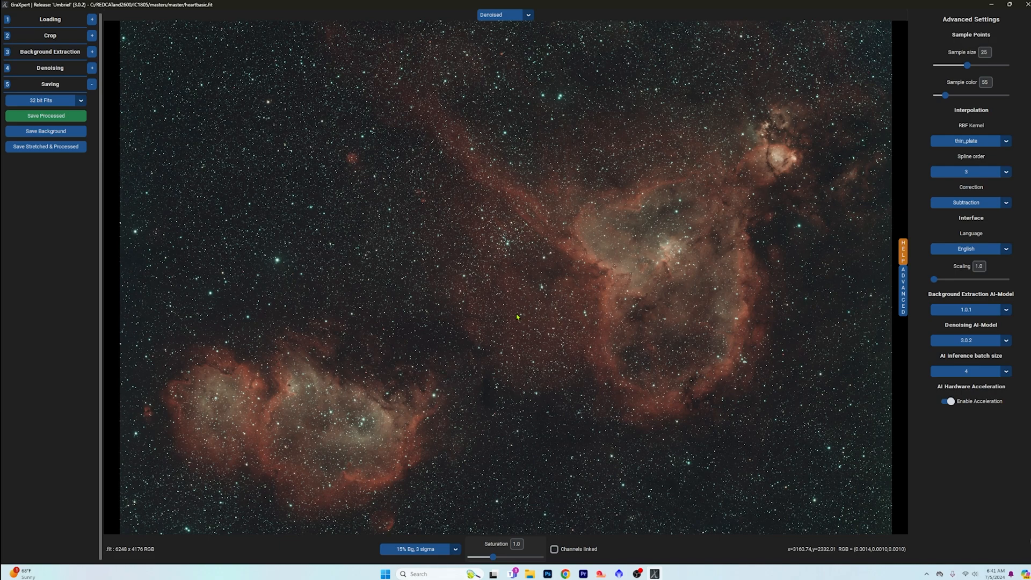
Step: Minimize the open windows and launch Siril from the desktop
scroll(517, 317, up, 2)
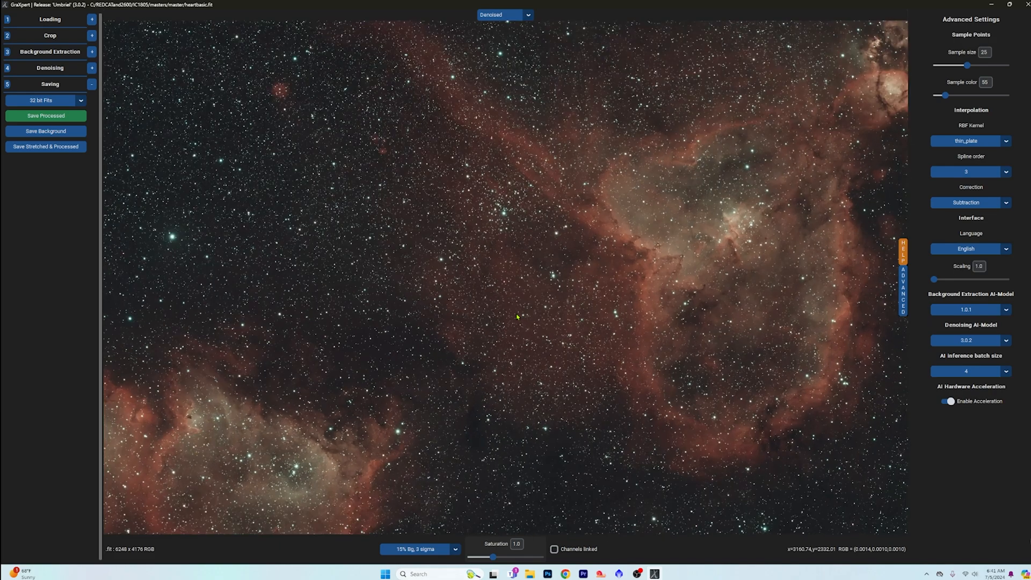
scroll(517, 317, down, 3)
scroll(518, 312, up, 1)
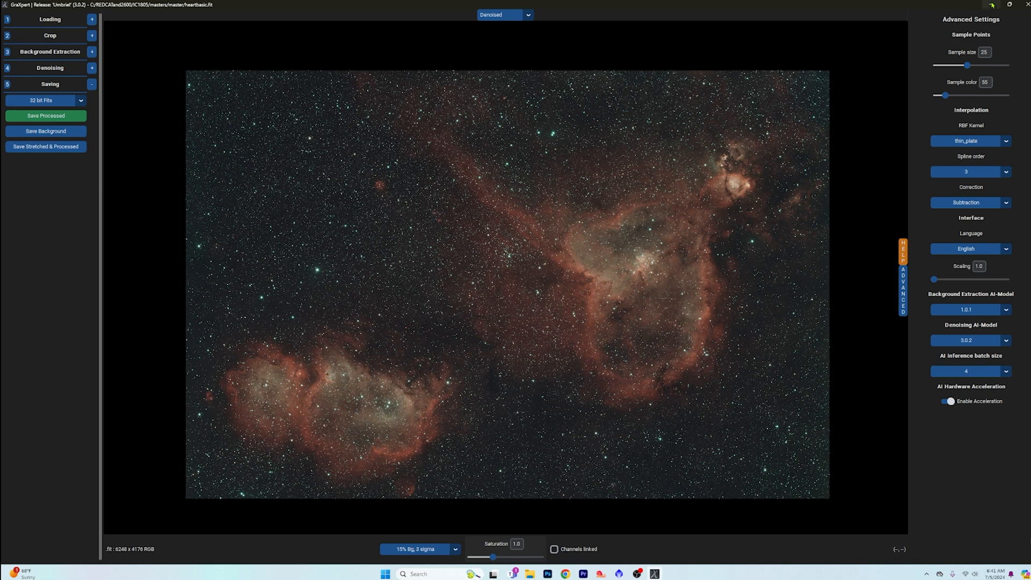
click(991, 4)
click(991, 8)
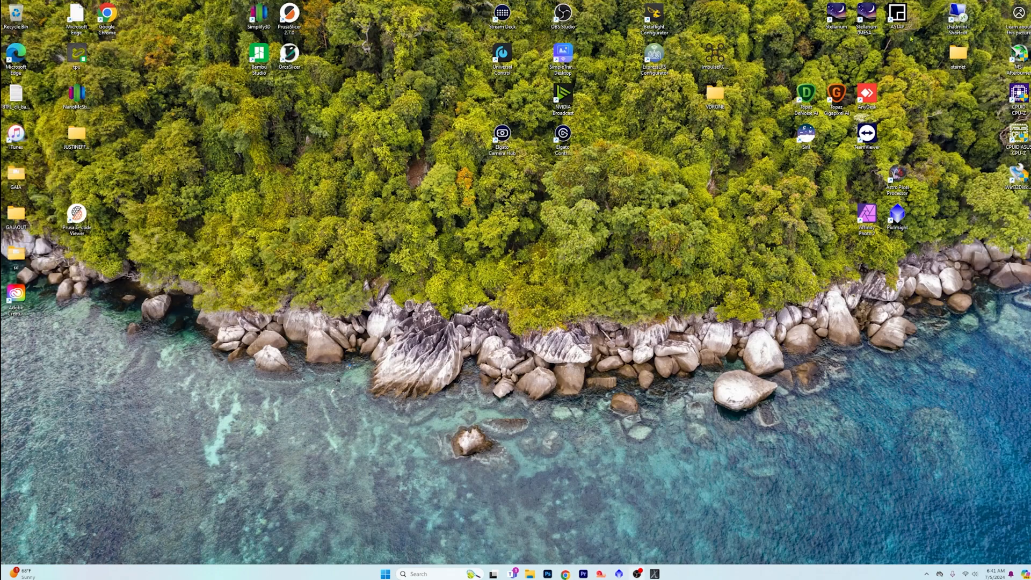
double_click(805, 134)
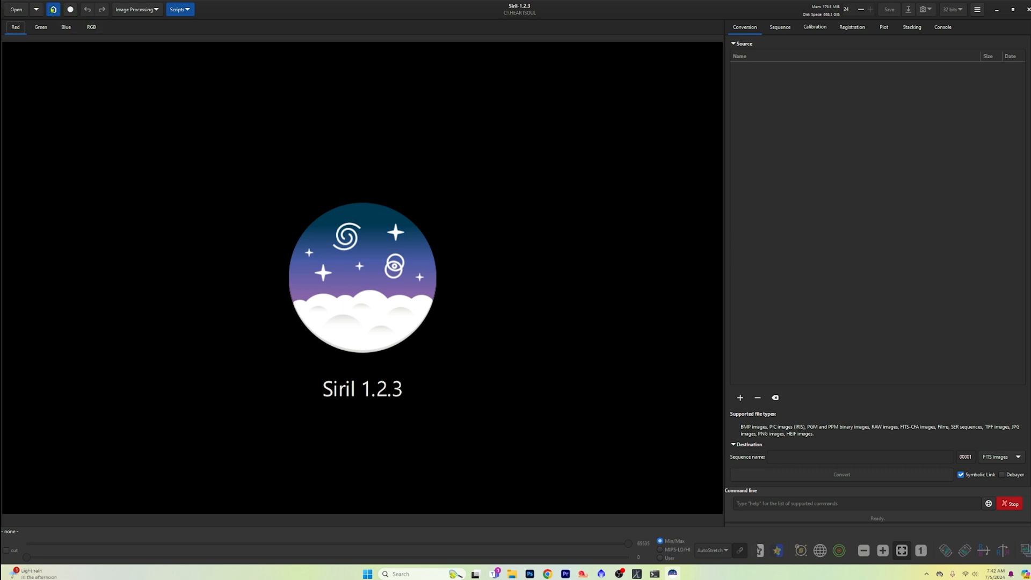
Step: Open afterrgrax.fits from the HEARTSOUL folder
click(52, 10)
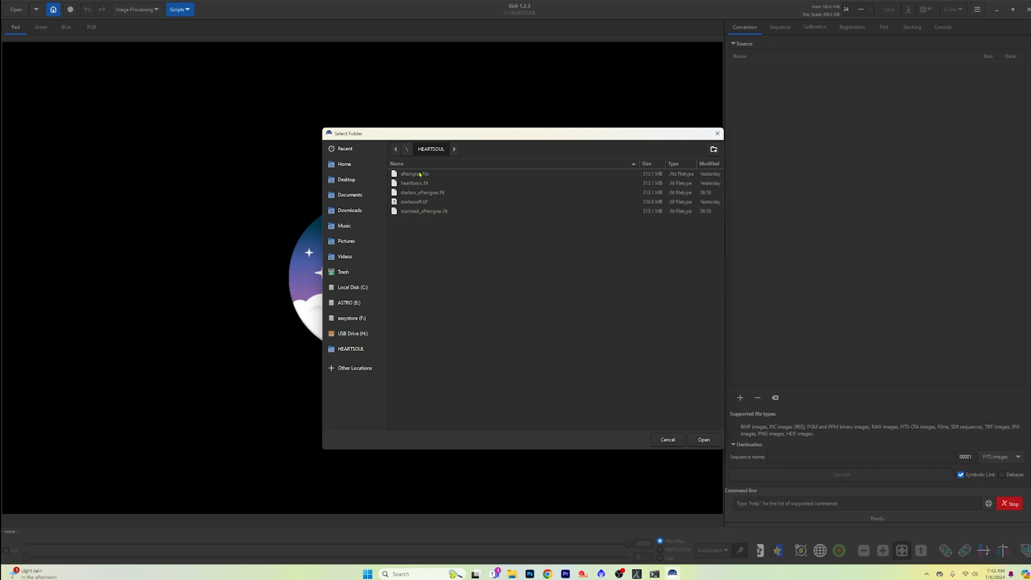
click(672, 439)
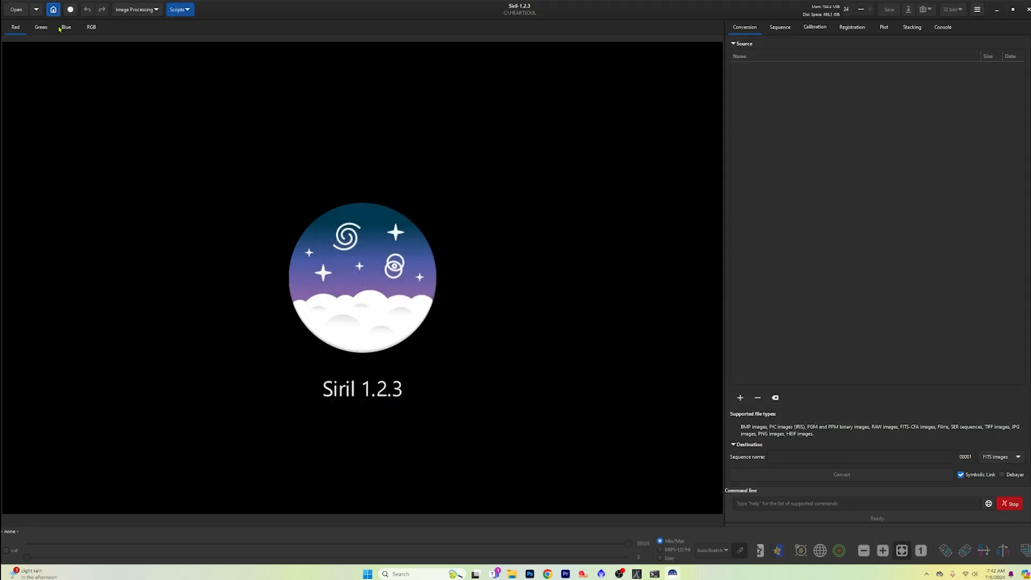
click(16, 10)
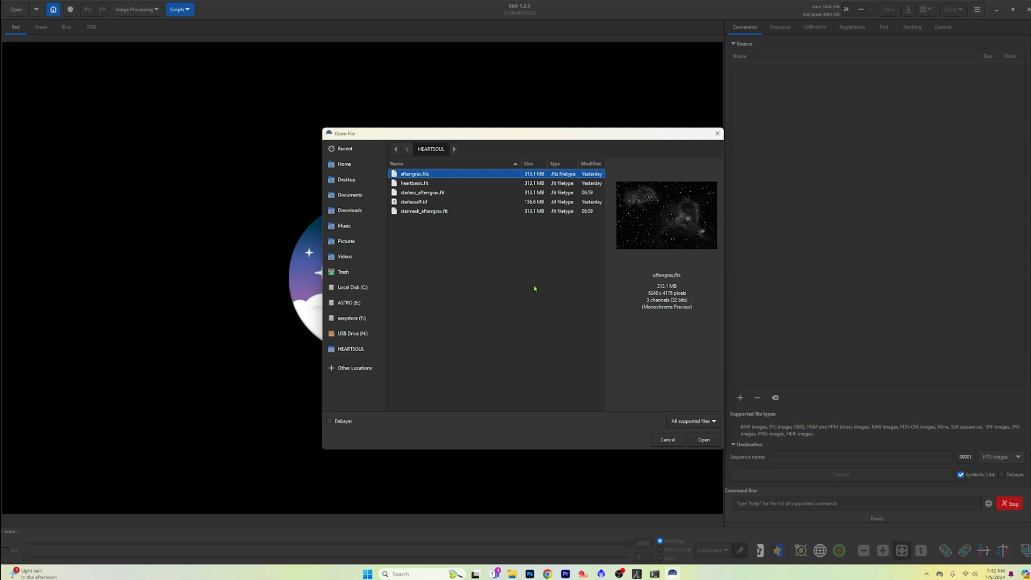
click(703, 443)
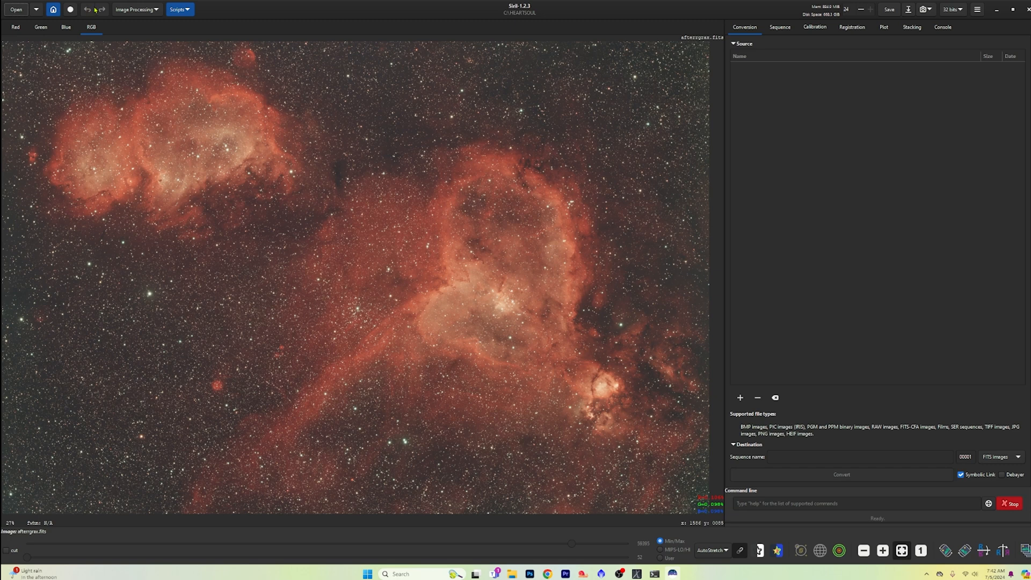
Step: Run the DSA-HubbleMatic script on the loaded image, accepting the script notice
click(146, 9)
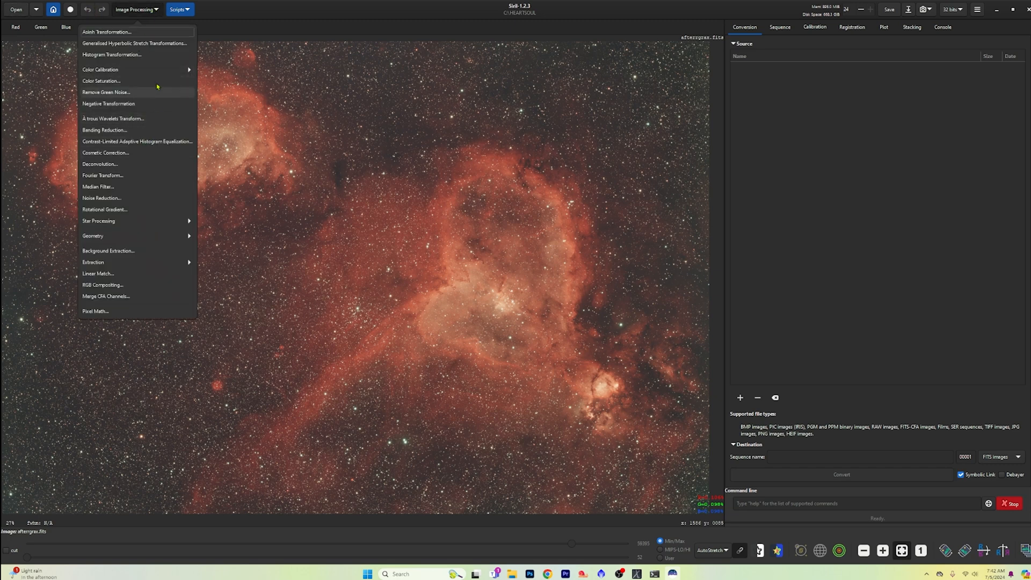
click(187, 9)
click(186, 10)
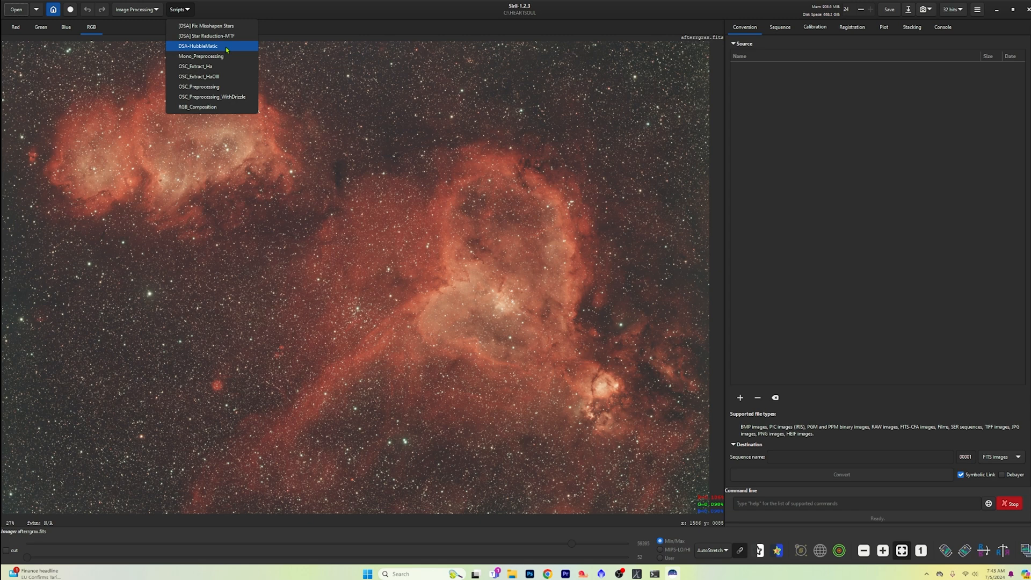
click(226, 47)
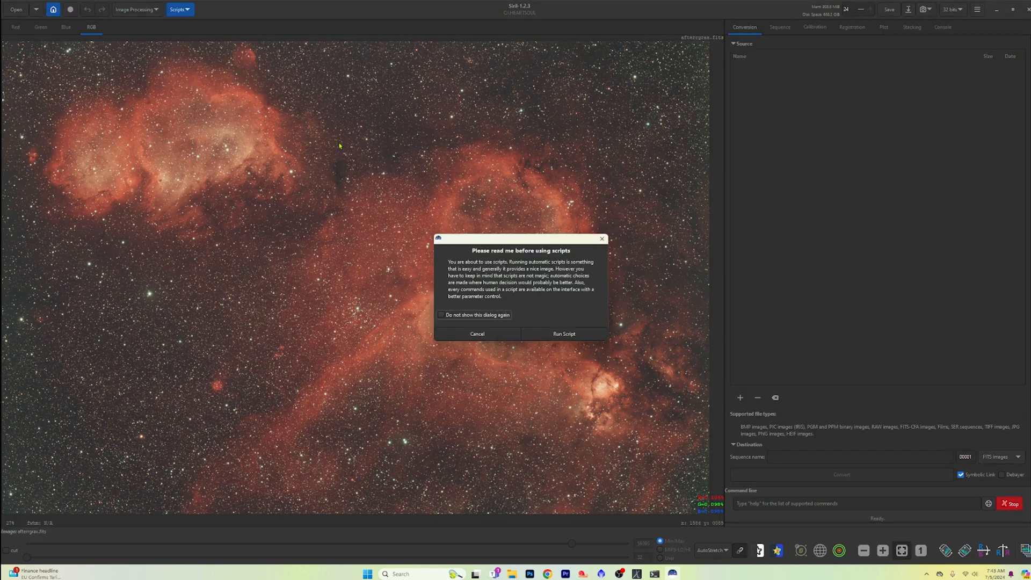
click(568, 333)
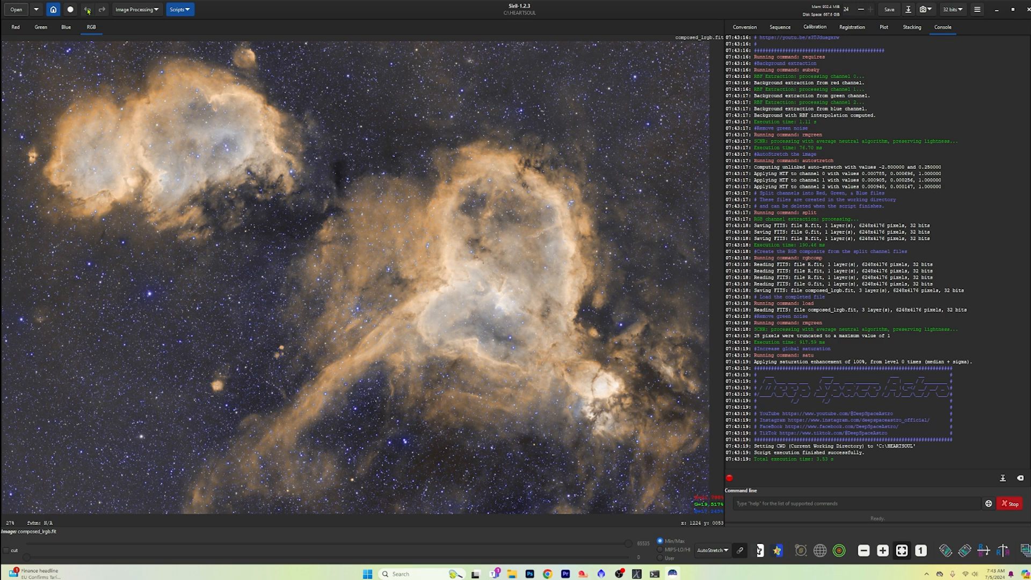
click(23, 9)
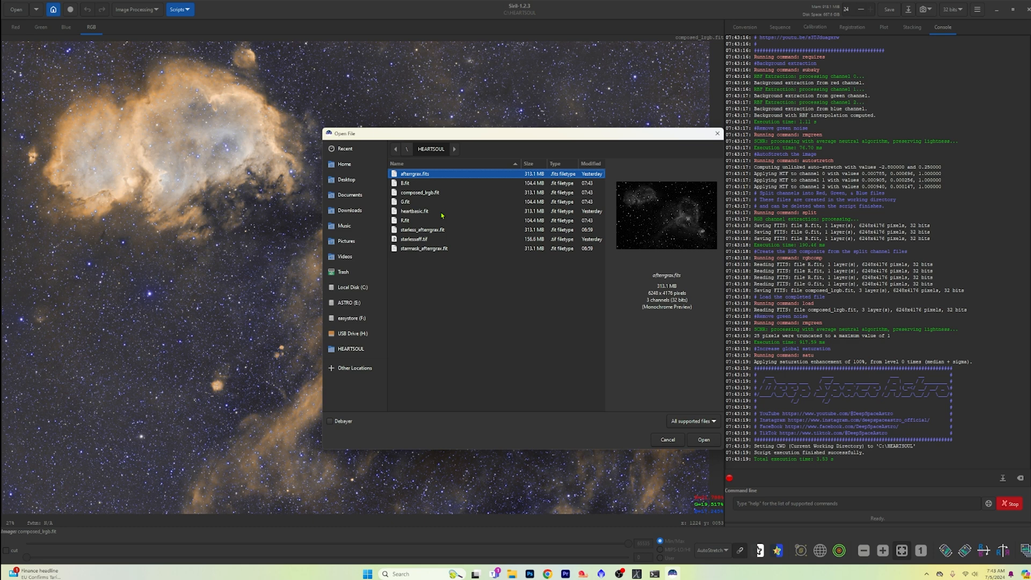
click(666, 440)
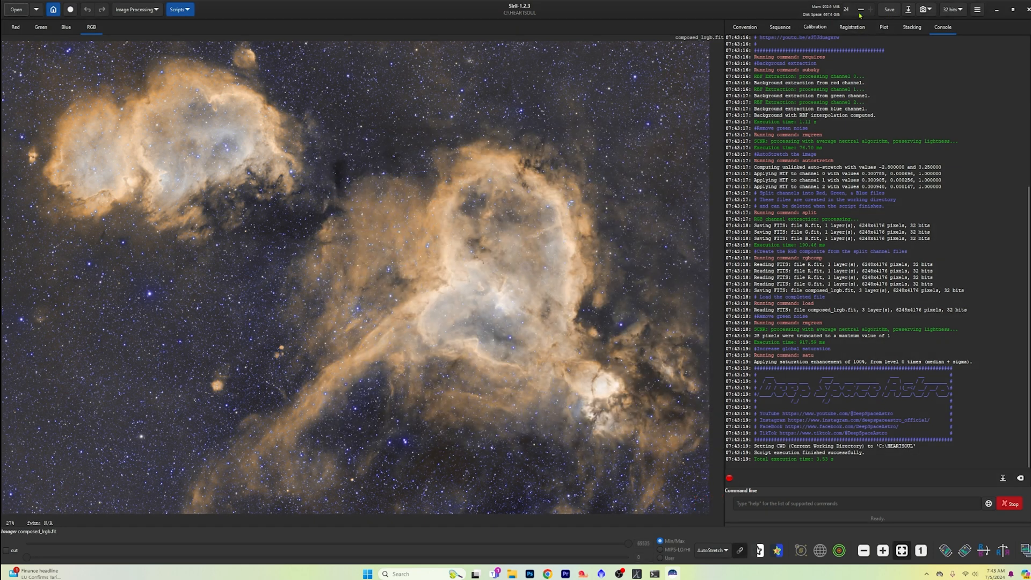
click(908, 10)
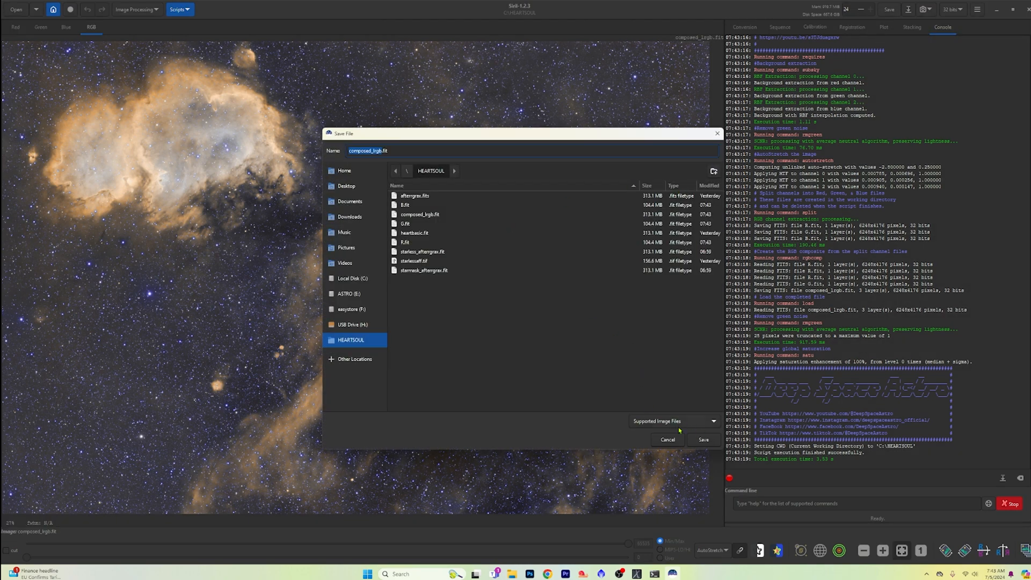
click(668, 439)
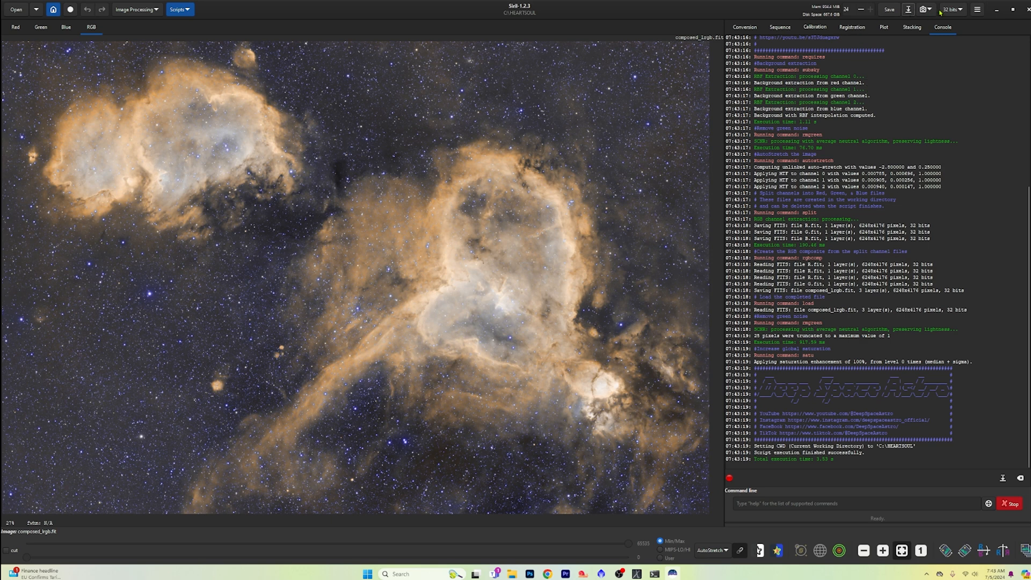
click(977, 10)
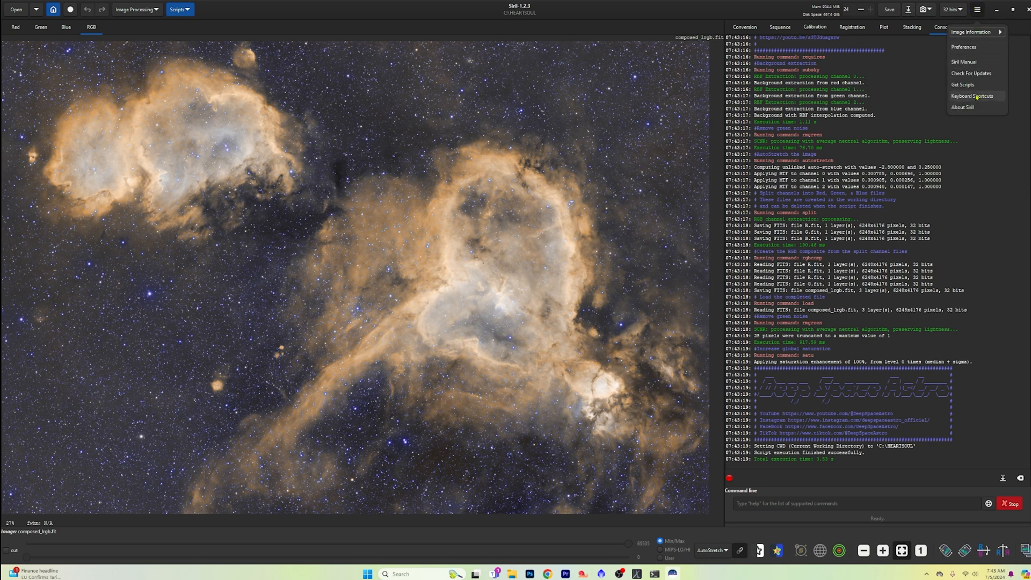
Step: Load the unmodified afterrgrax.fits from the HEARTSOUL folder
click(984, 32)
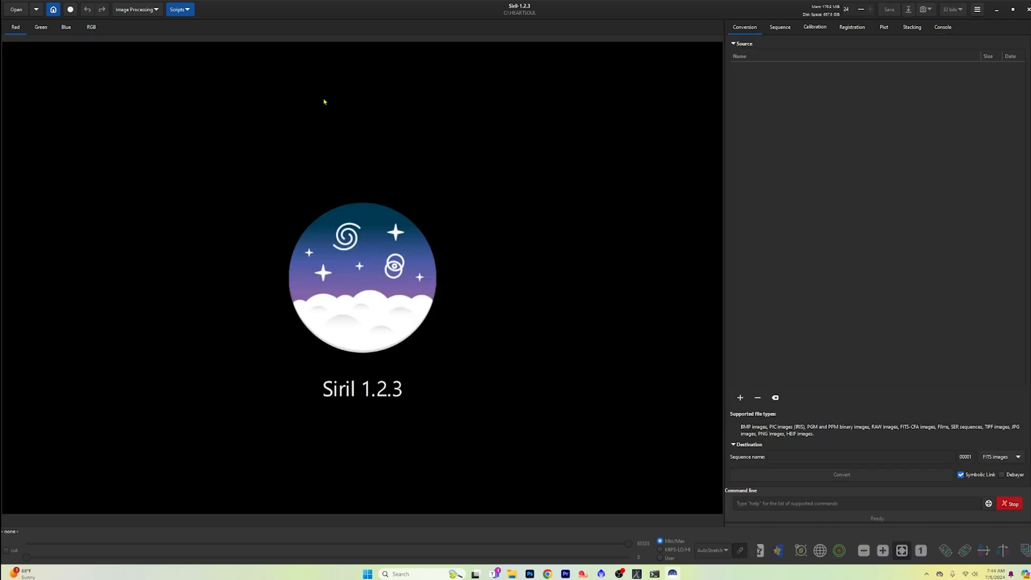
click(16, 9)
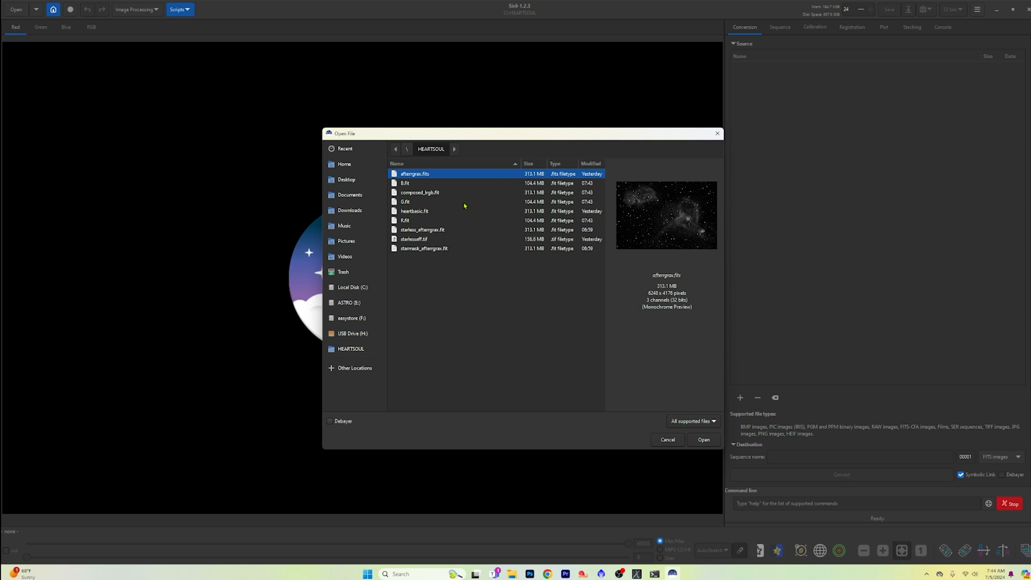
click(703, 439)
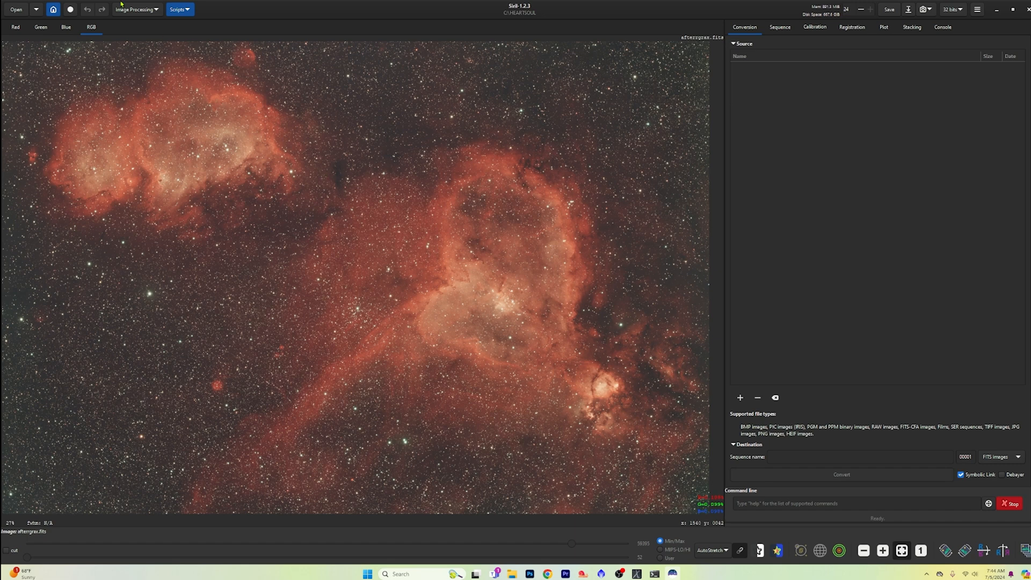
Step: Remove green noise from the image using Average Neutral protection with lightness preserved, and close the noise reduction dialog
click(149, 11)
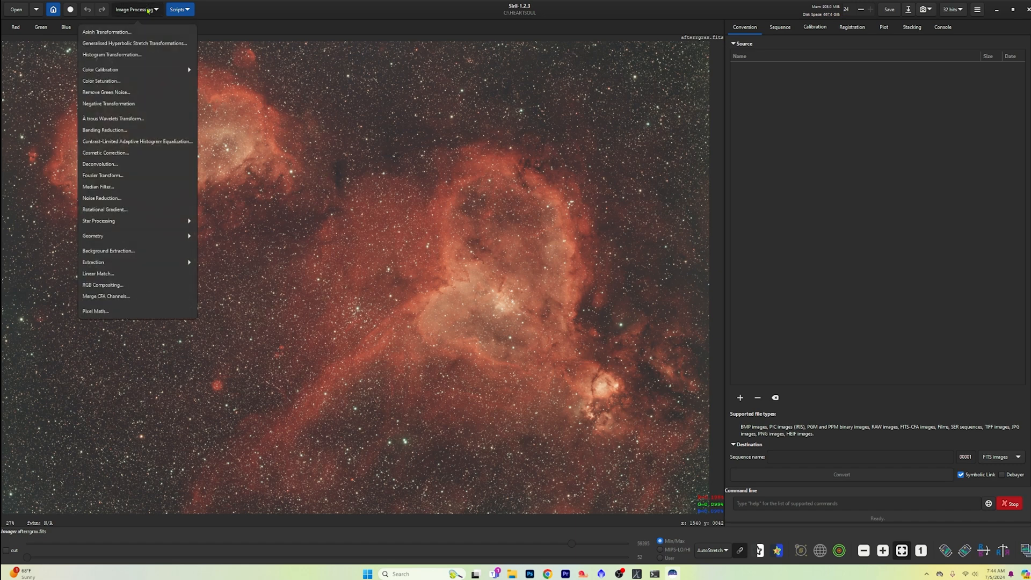
click(134, 93)
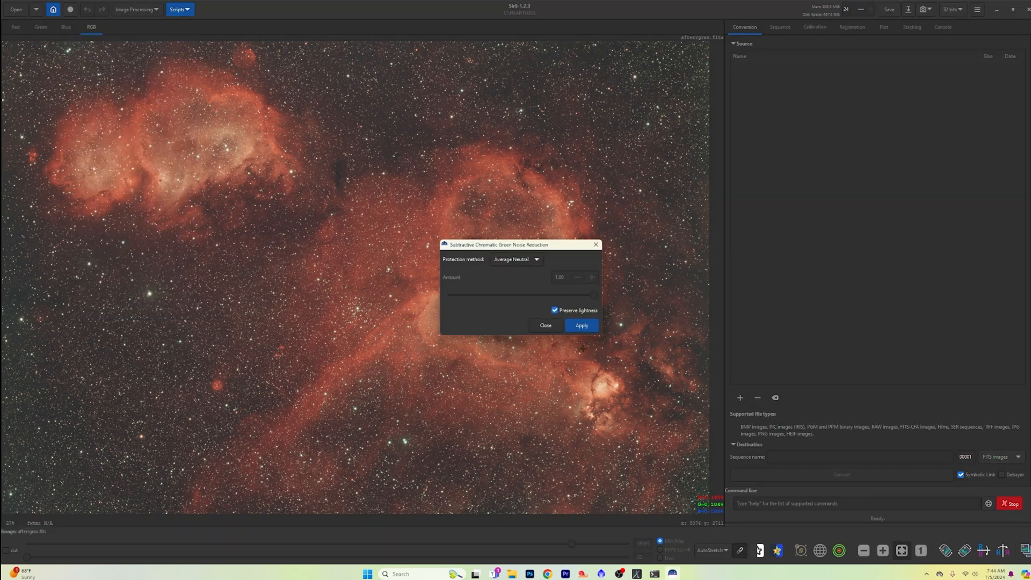
click(585, 326)
click(944, 28)
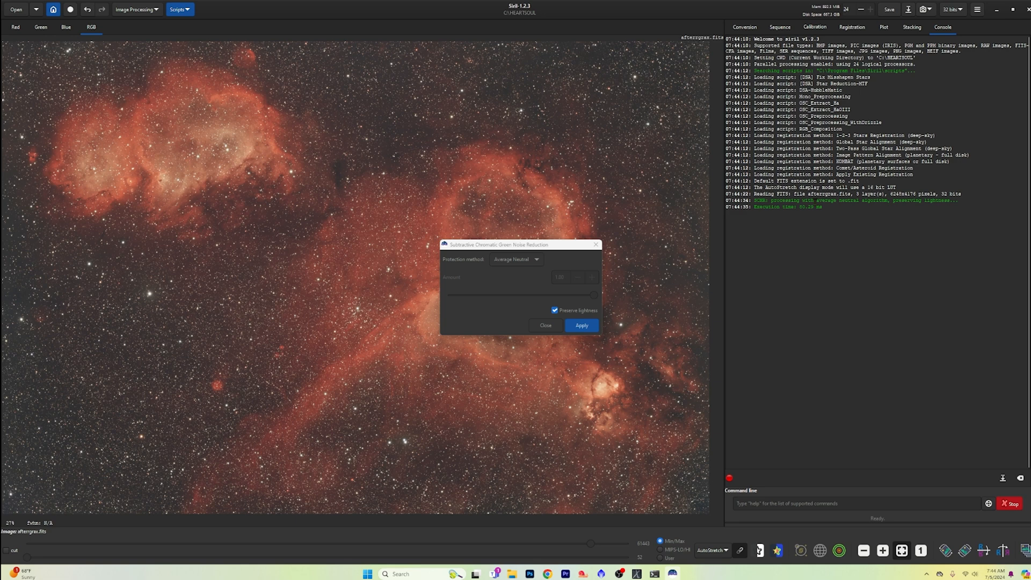
click(576, 246)
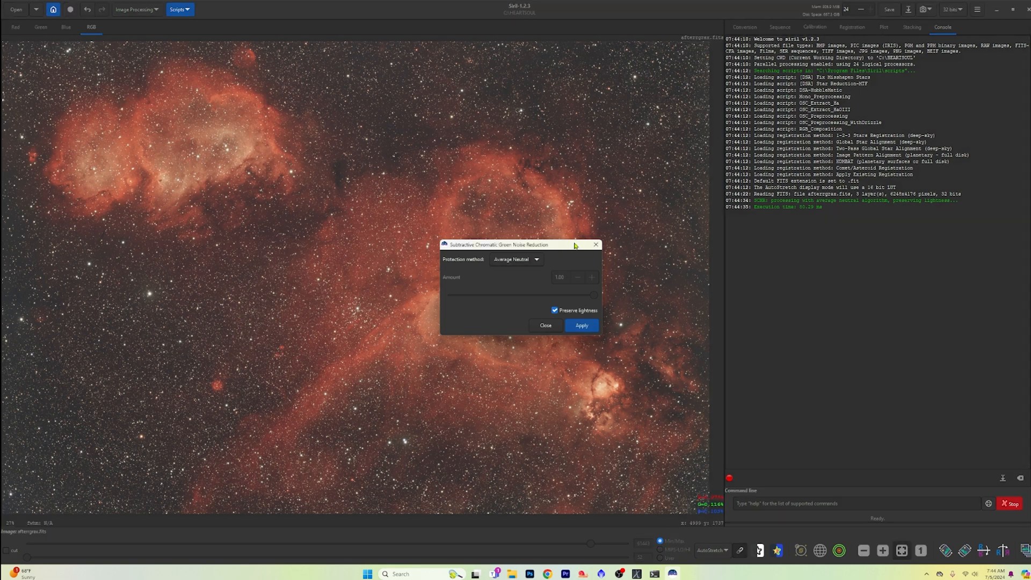
click(595, 245)
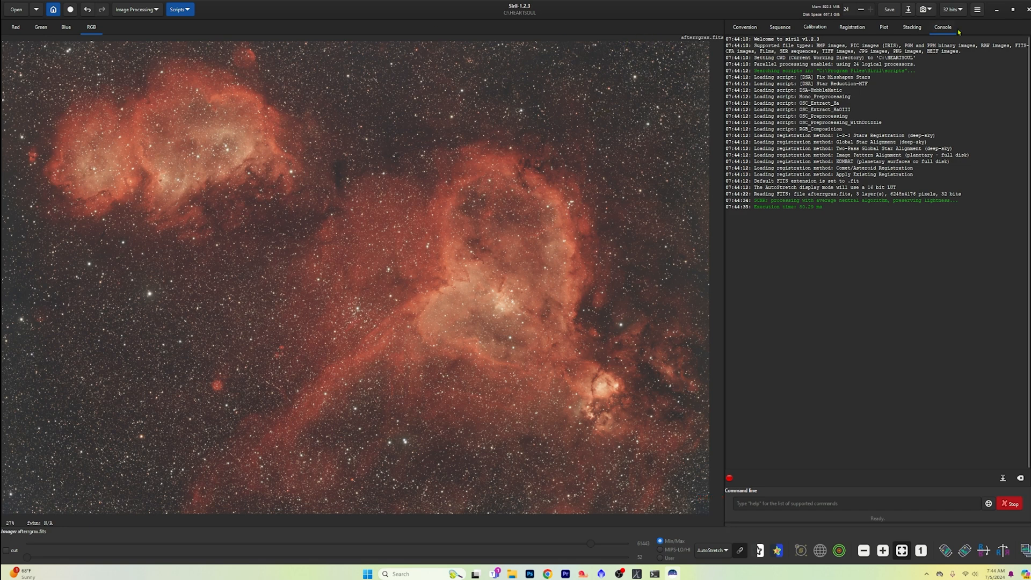
click(977, 9)
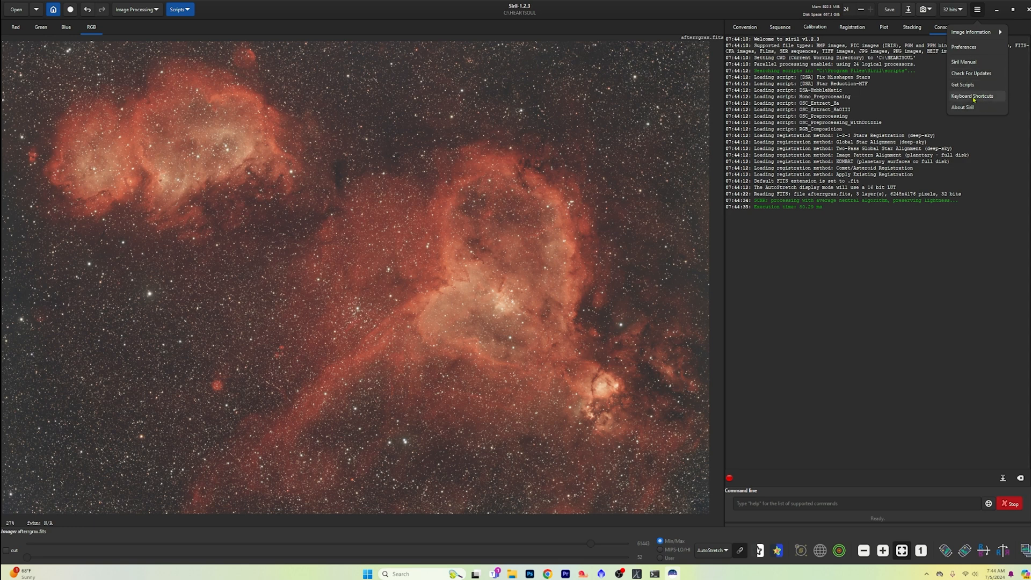
click(965, 47)
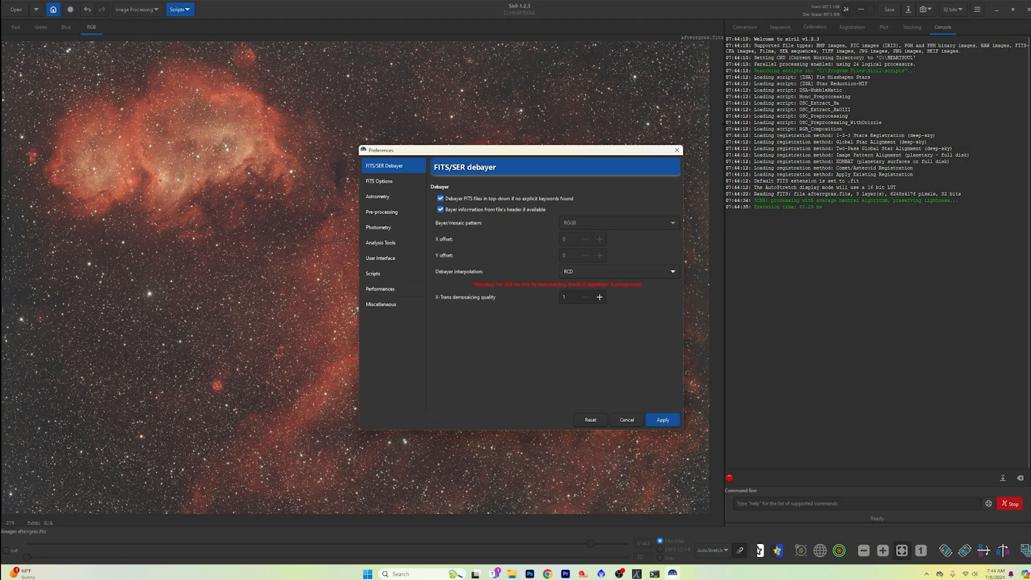
click(625, 419)
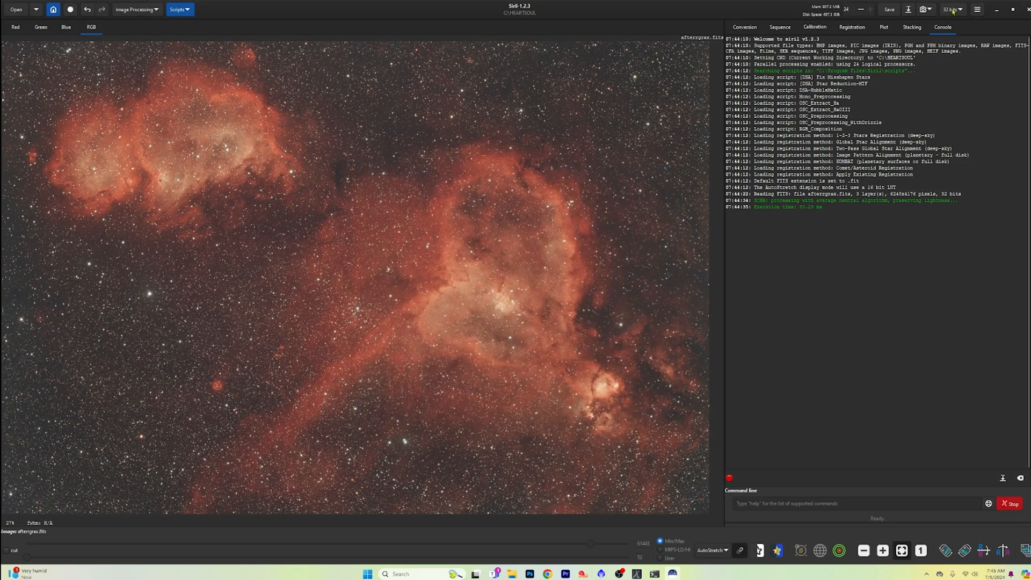
Step: Open the Dynamic PSF tool and move its window aside to uncover the nebula image
click(977, 9)
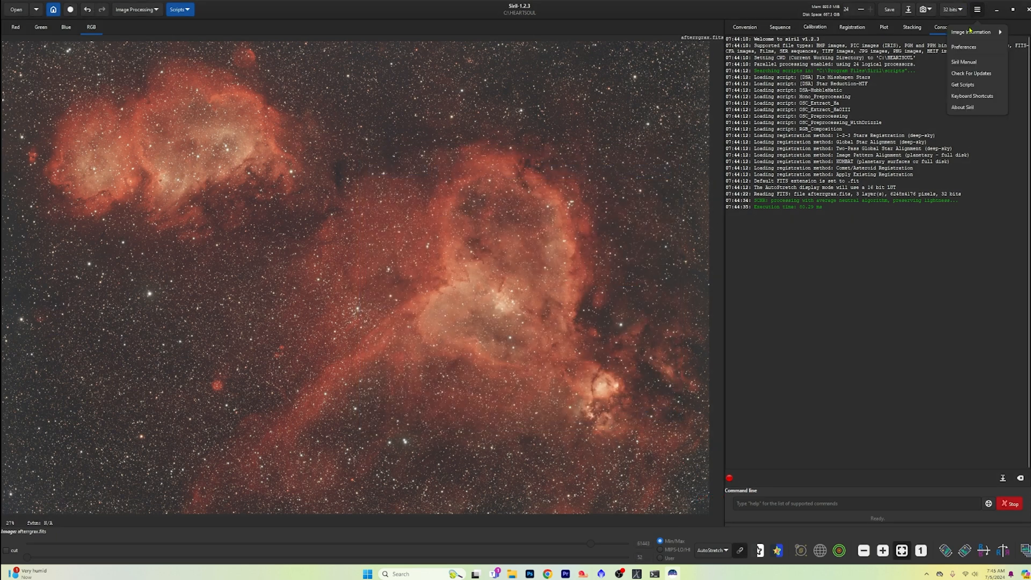
click(969, 31)
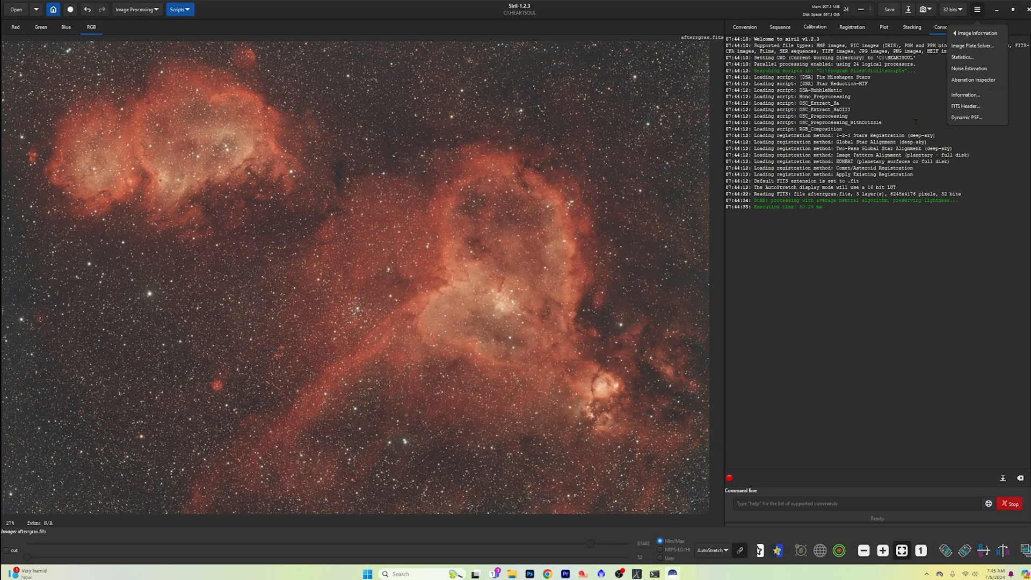
click(974, 118)
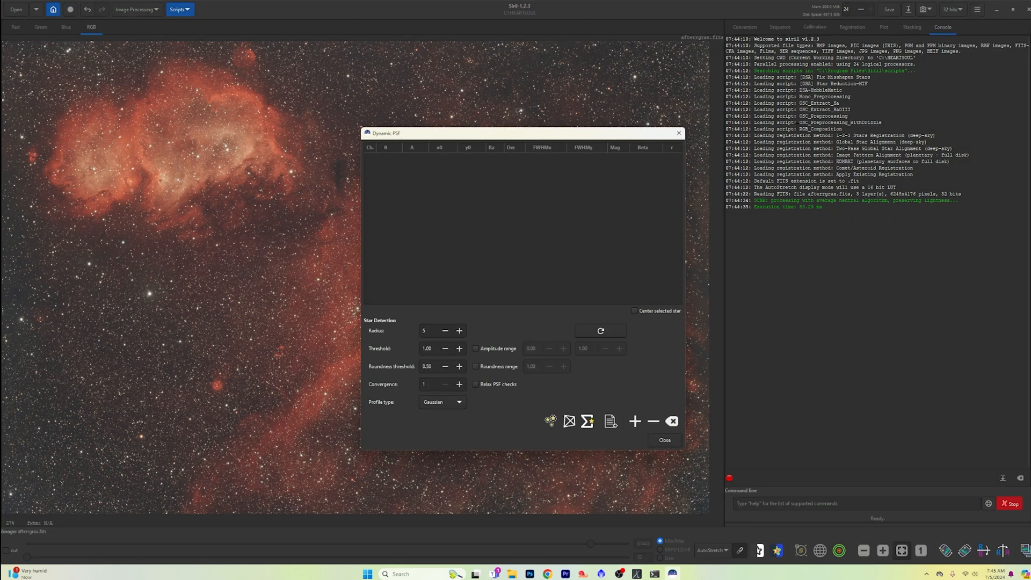
drag(585, 135, 775, 85)
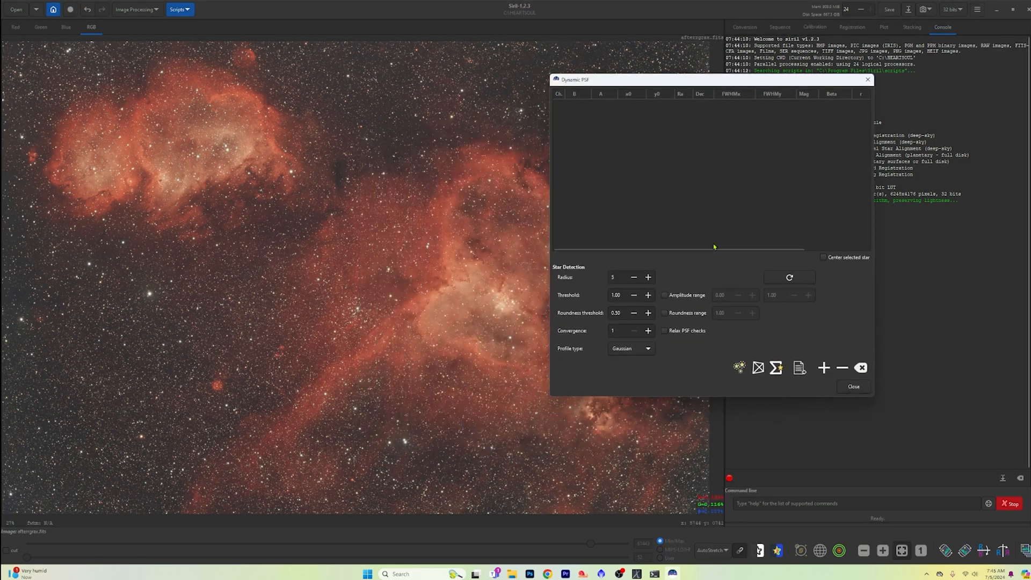
Step: Enable the amplitude range from 0.10 to 0.70 in Dynamic PSF and detect the stars in the image
click(665, 295)
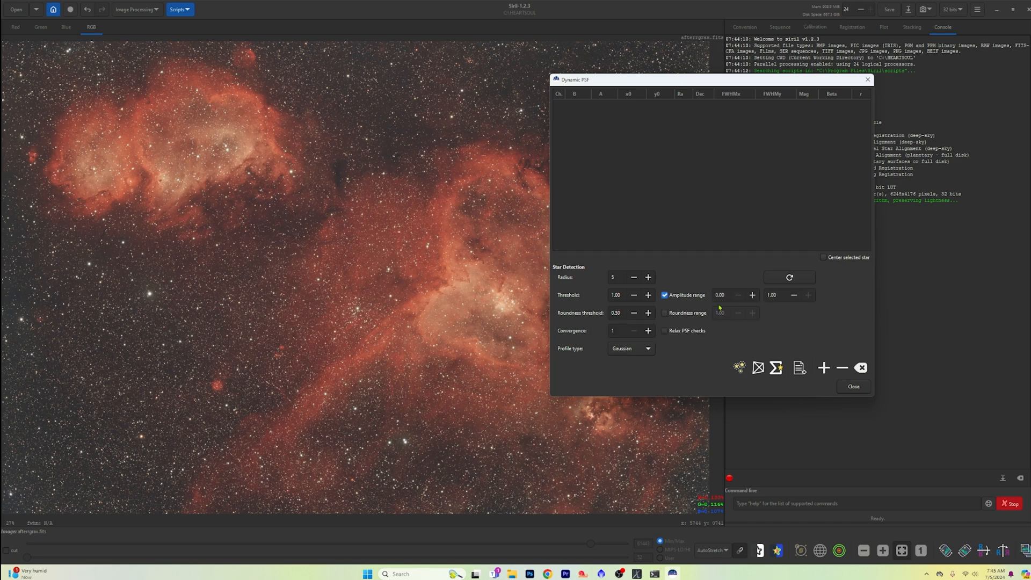
click(752, 295)
click(793, 295)
click(794, 295)
click(794, 295)
drag(714, 81, 781, 51)
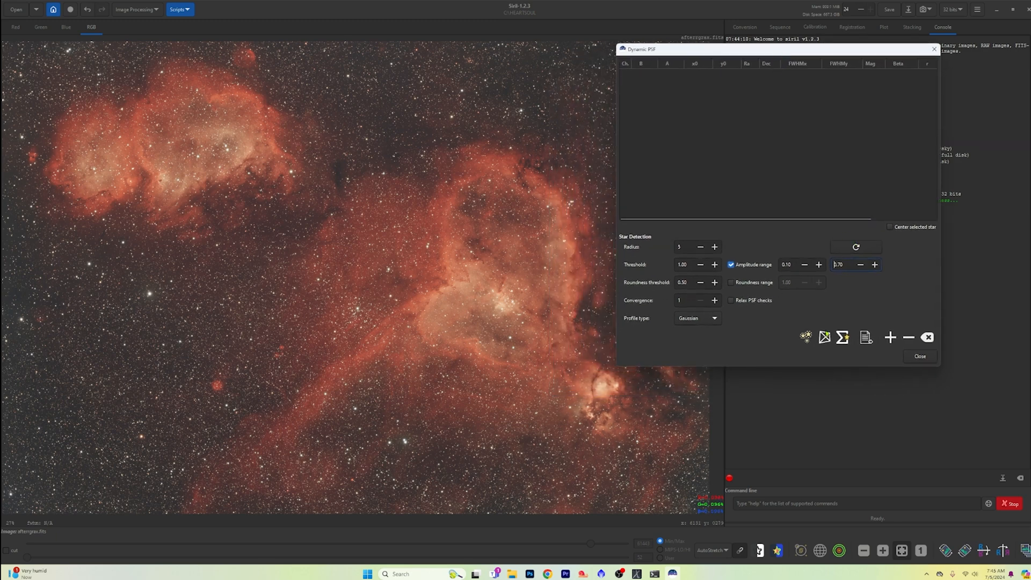
click(806, 337)
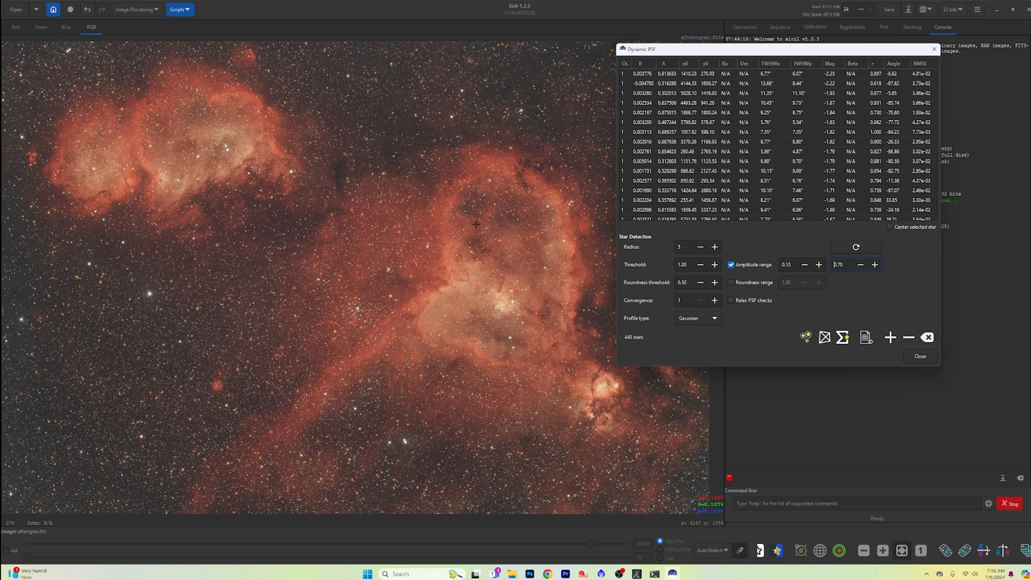
drag(681, 53, 723, 52)
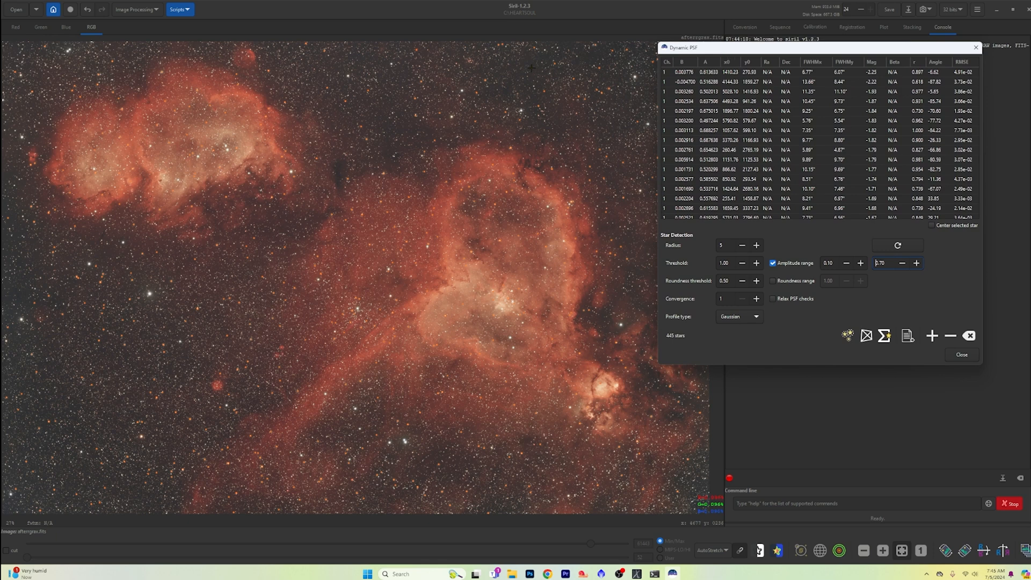
Step: Generate a deconvolution PSF from the detected stars with a PSF size of 11
click(149, 11)
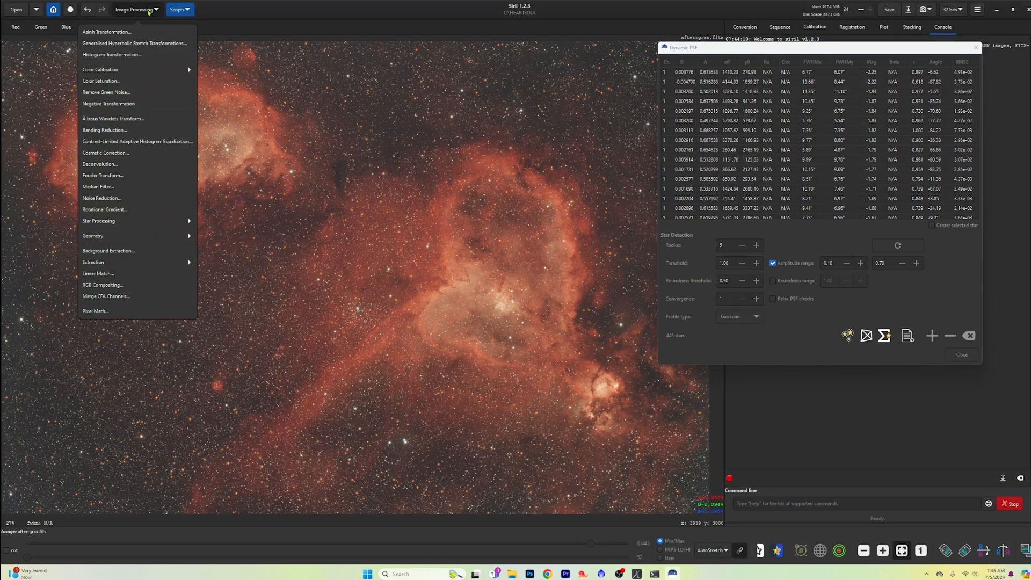
click(137, 168)
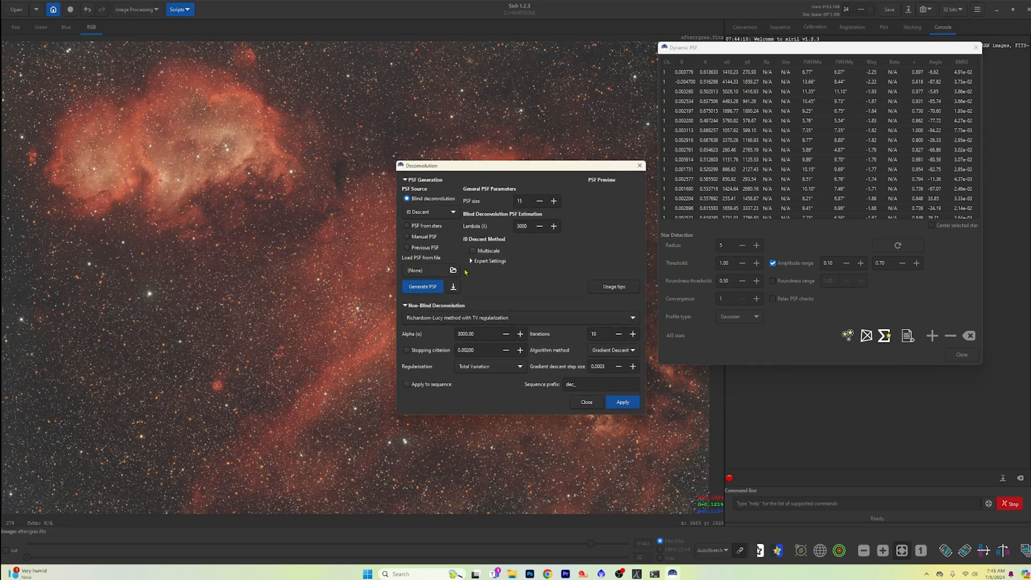
click(406, 226)
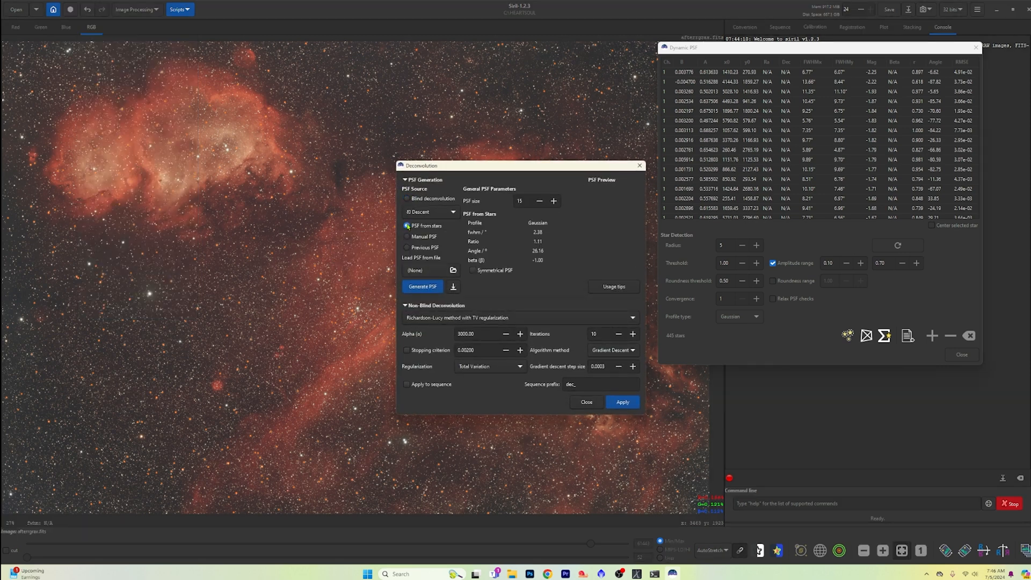
click(541, 202)
click(425, 287)
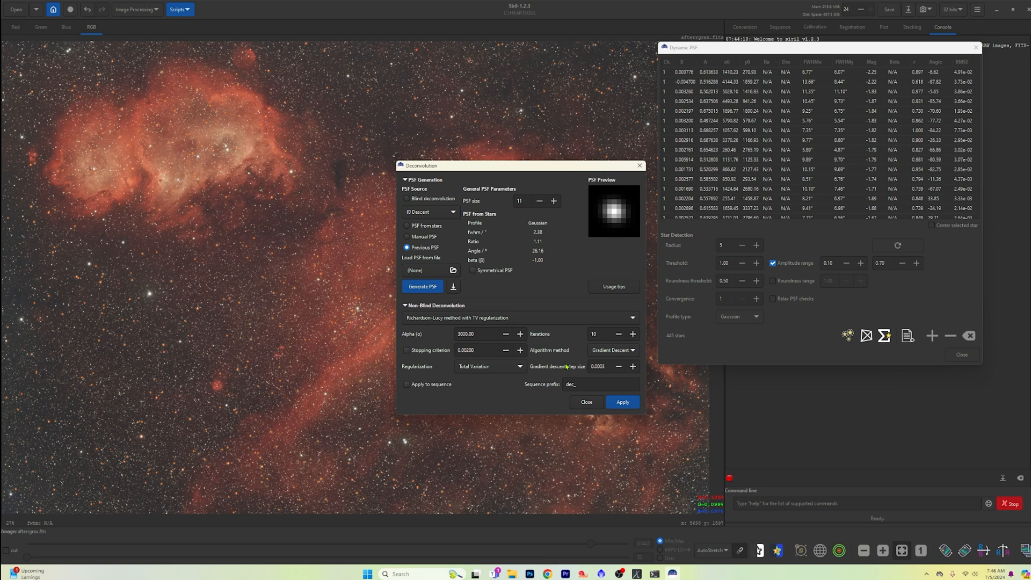
Step: Set the Richardson-Lucy deconvolution to 2 iterations with a gradient descent step size of 0.0002
click(618, 335)
click(617, 335)
click(618, 334)
click(618, 334)
click(618, 335)
click(618, 335)
click(618, 367)
Step: Inspect the stars up close and select a star field of about 1031 × 738 px below the smaller nebula
scroll(254, 290, down, 2)
scroll(254, 290, up, 6)
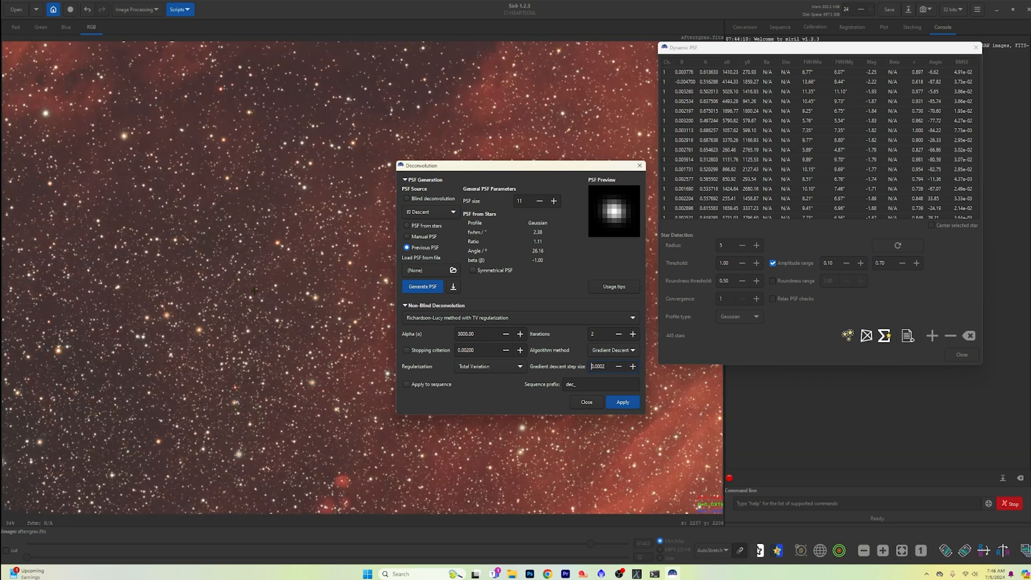
scroll(254, 290, up, 3)
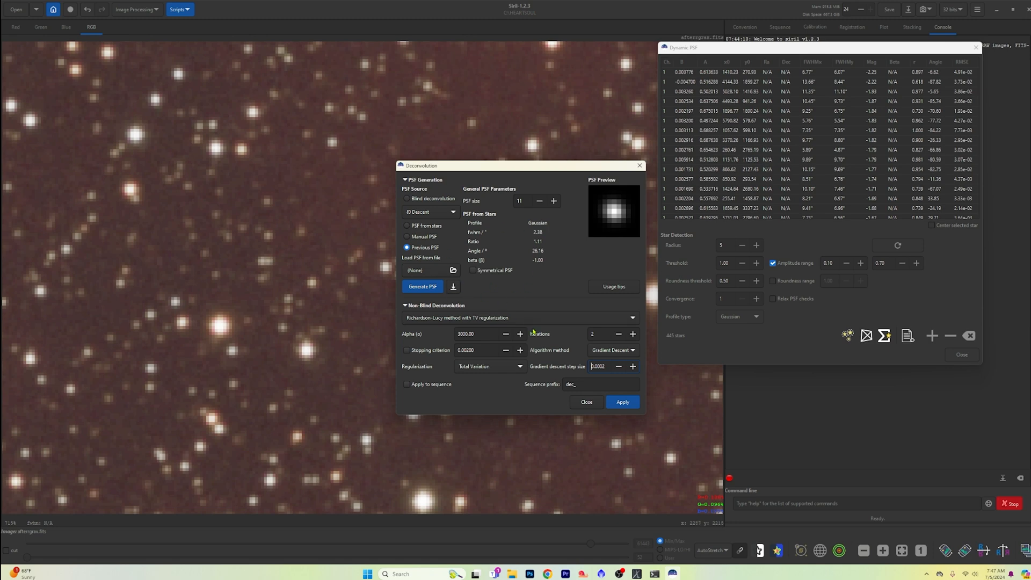
scroll(321, 282, down, 6)
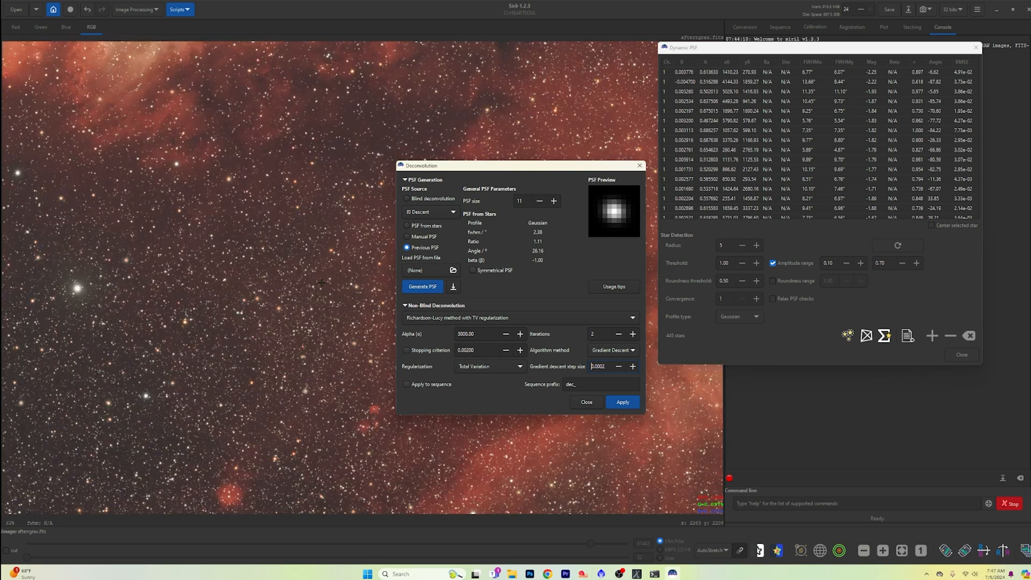
scroll(321, 282, down, 3)
drag(197, 207, 313, 290)
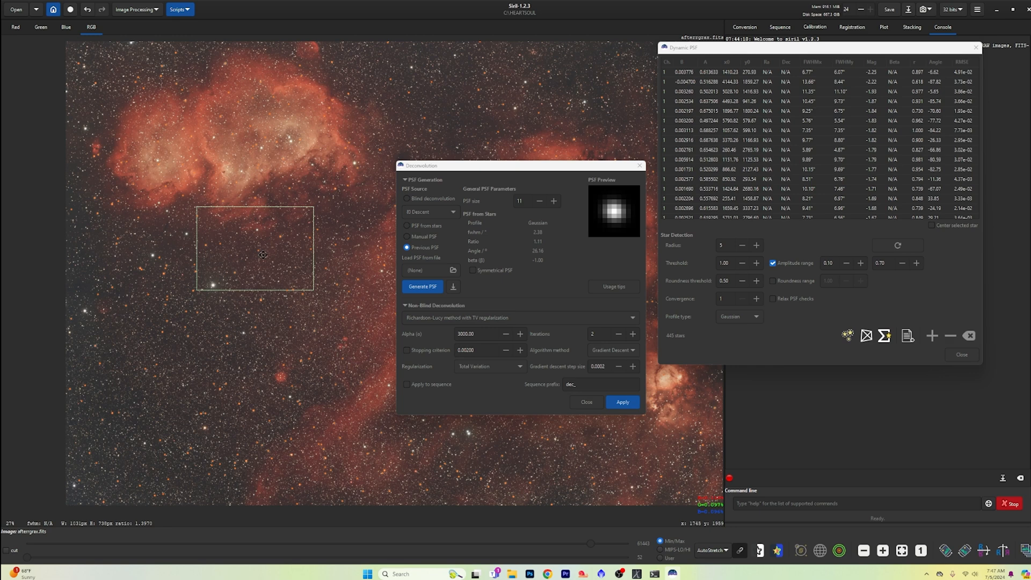
click(90, 10)
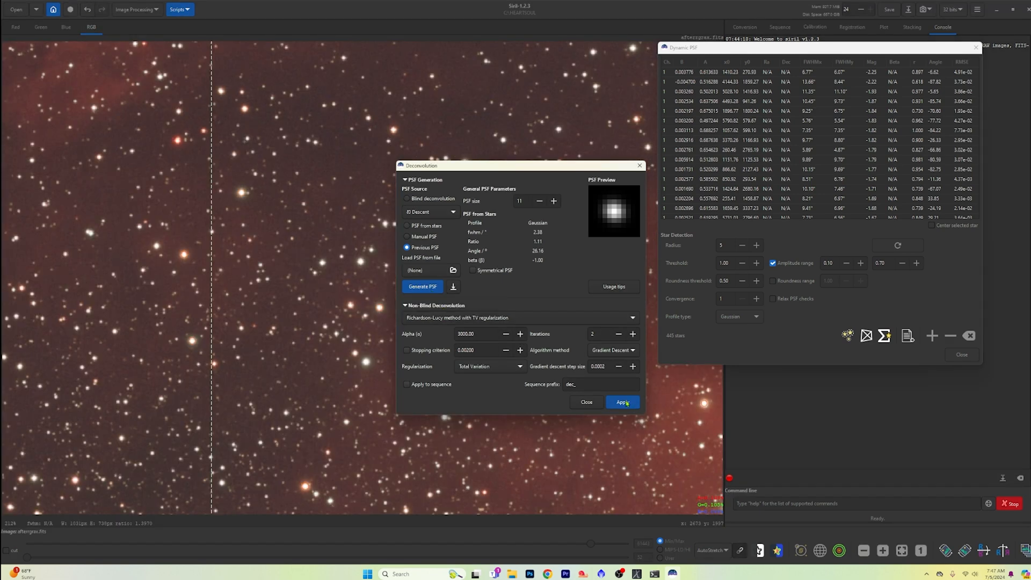
Step: Apply the deconvolution, then undo and redo it to compare the stars before and after
click(626, 403)
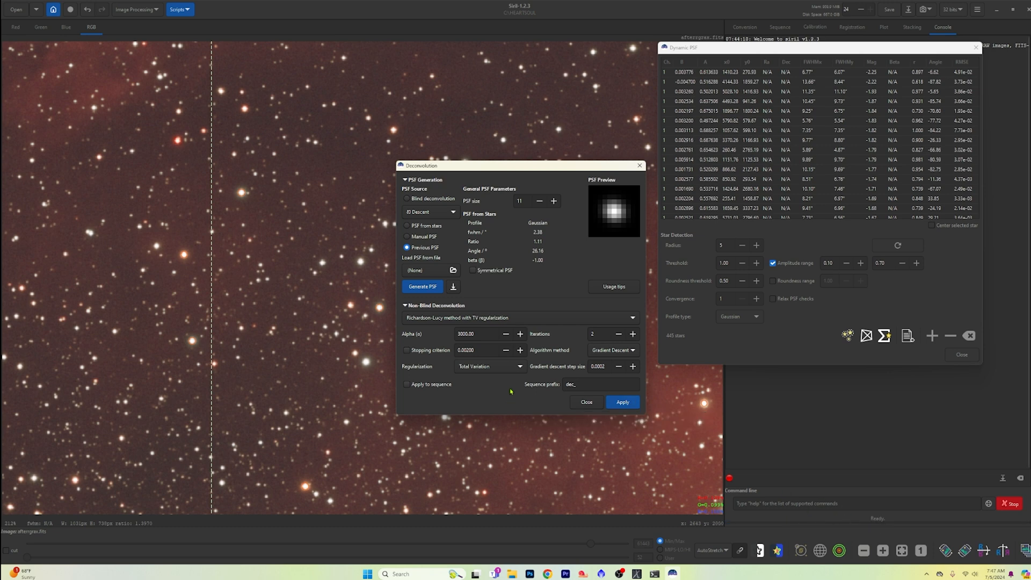
scroll(323, 315, up, 4)
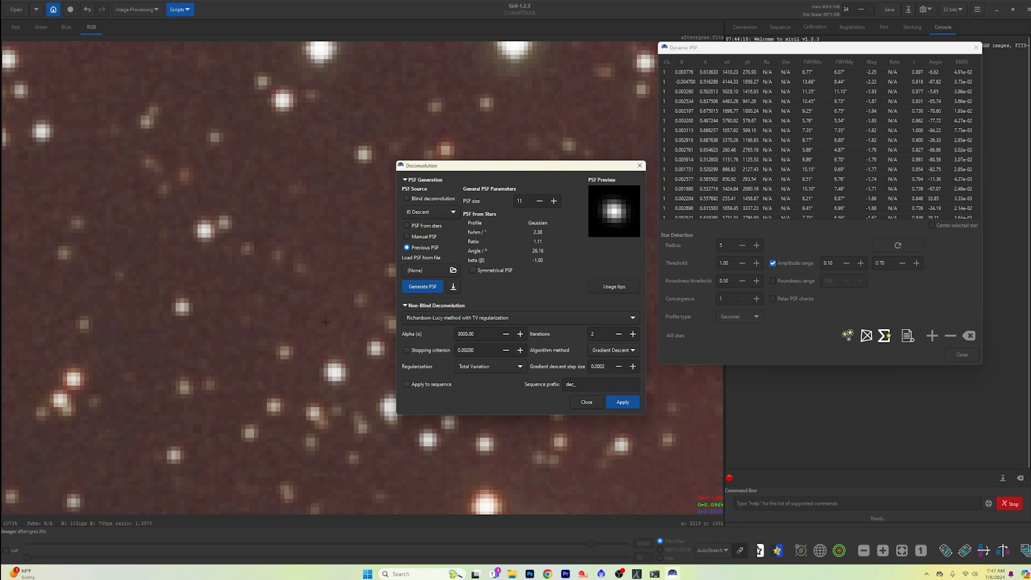
click(86, 10)
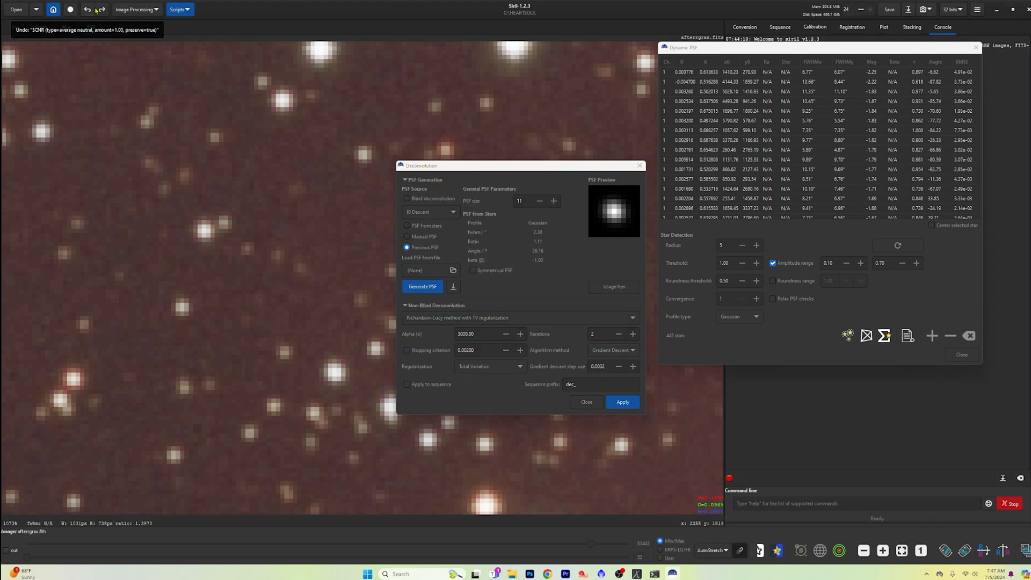
click(101, 10)
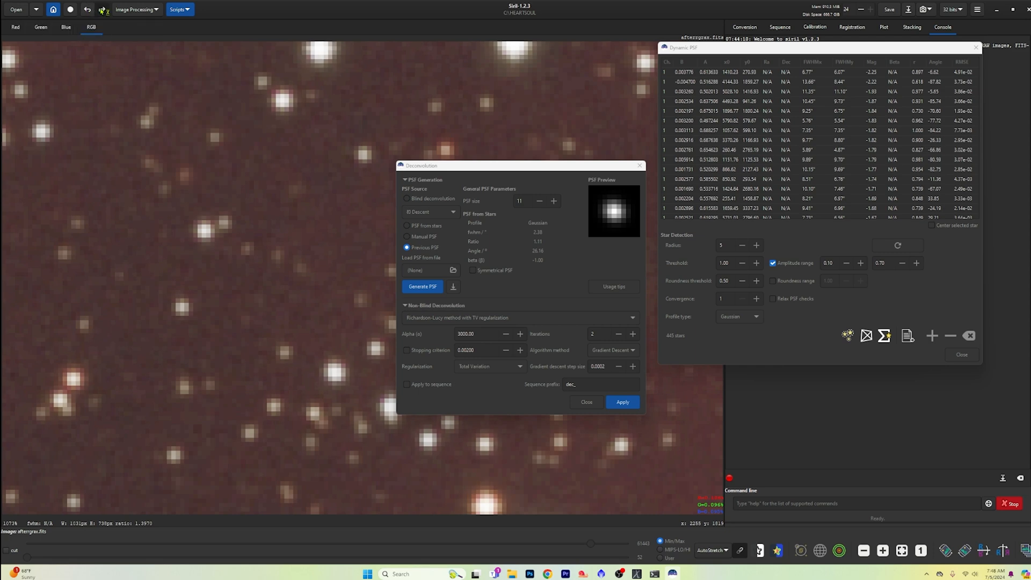
Step: Close the Deconvolution dialog and clear all detected stars from the Dynamic PSF list
scroll(196, 153, down, 10)
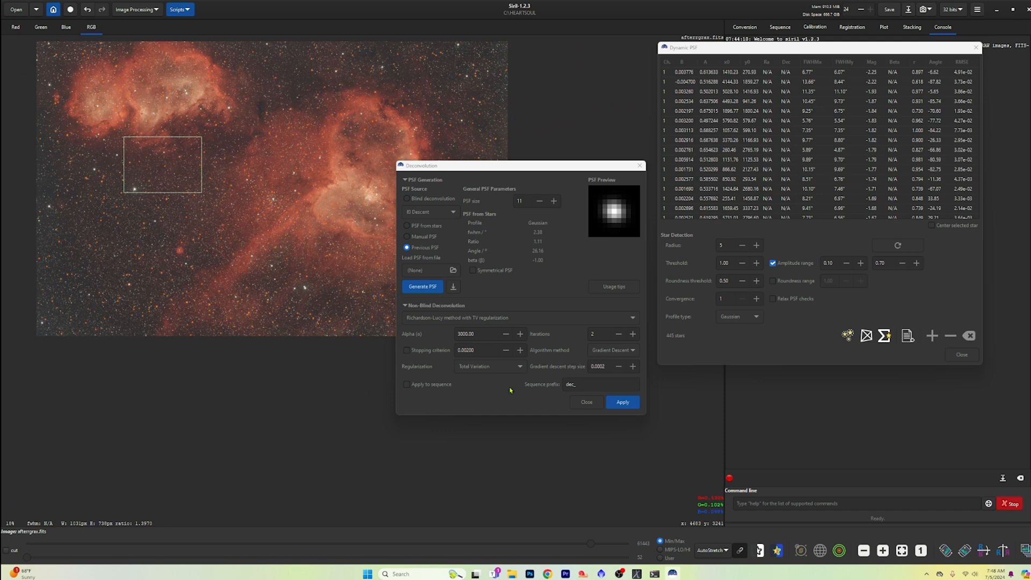
click(586, 402)
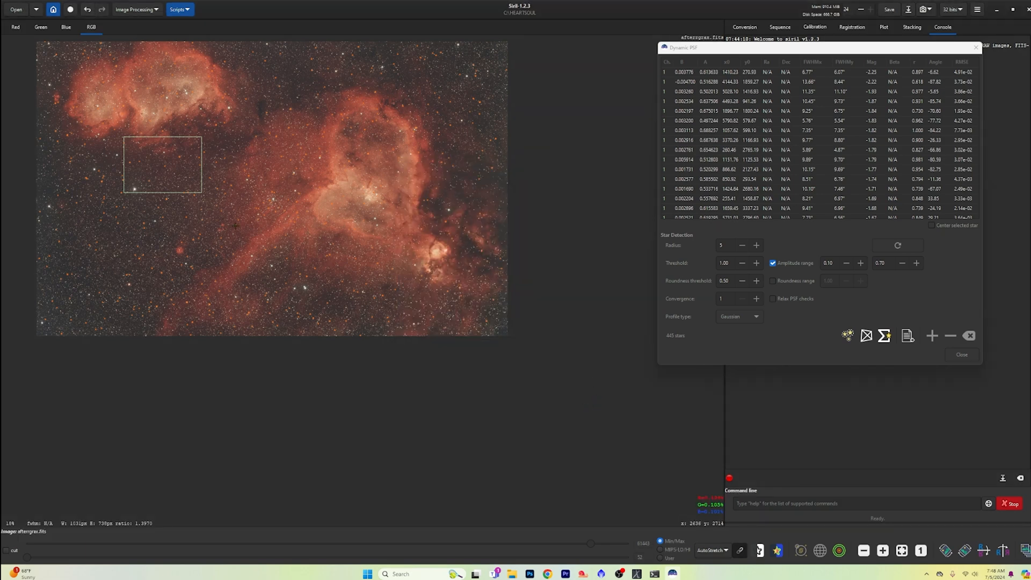
click(968, 335)
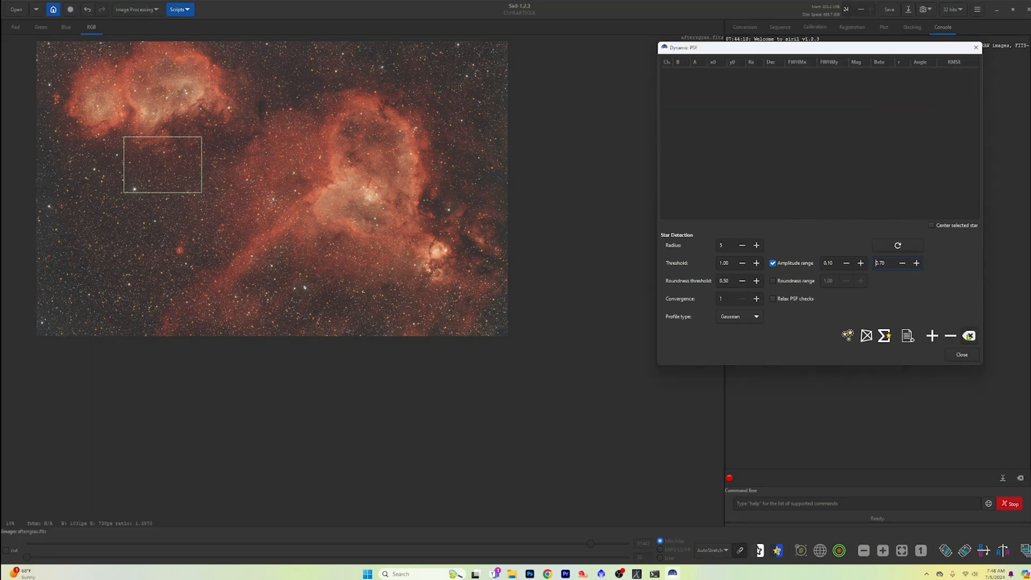
Step: Close the Dynamic PSF window and fit the image to the viewing area
click(962, 354)
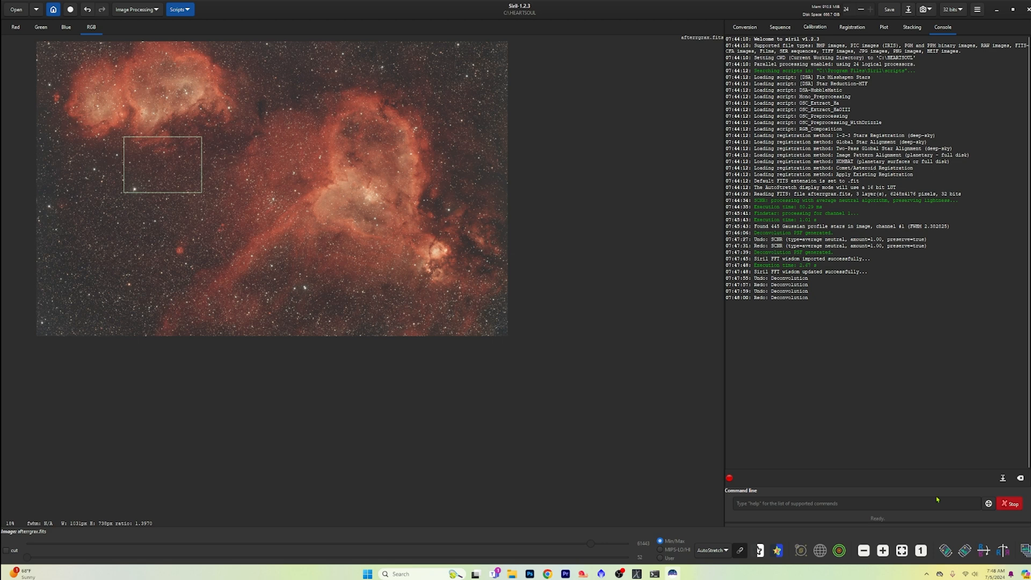
click(902, 550)
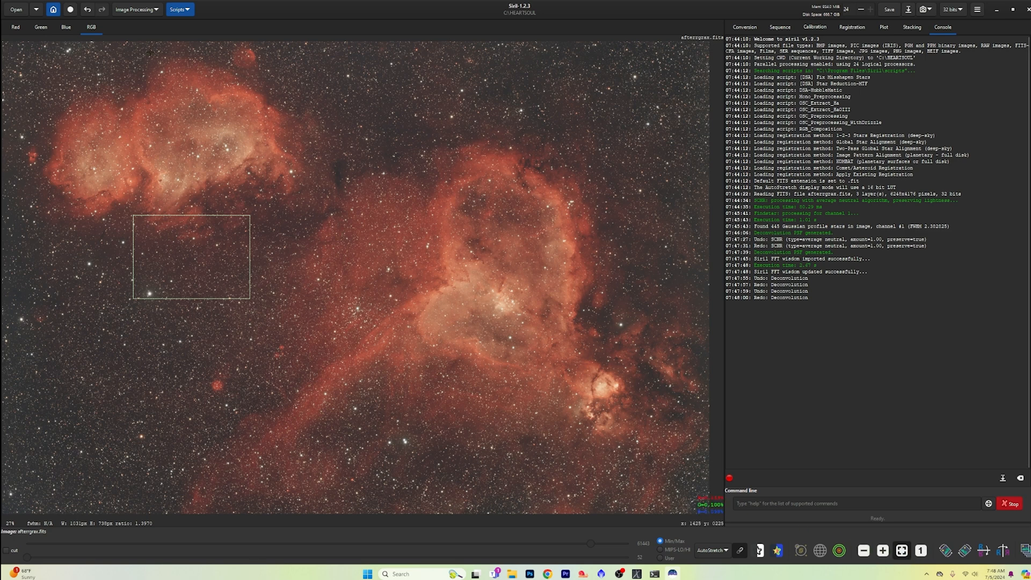
Step: Try a photometric color calibration of the image against the NOMAD star catalogue
click(151, 11)
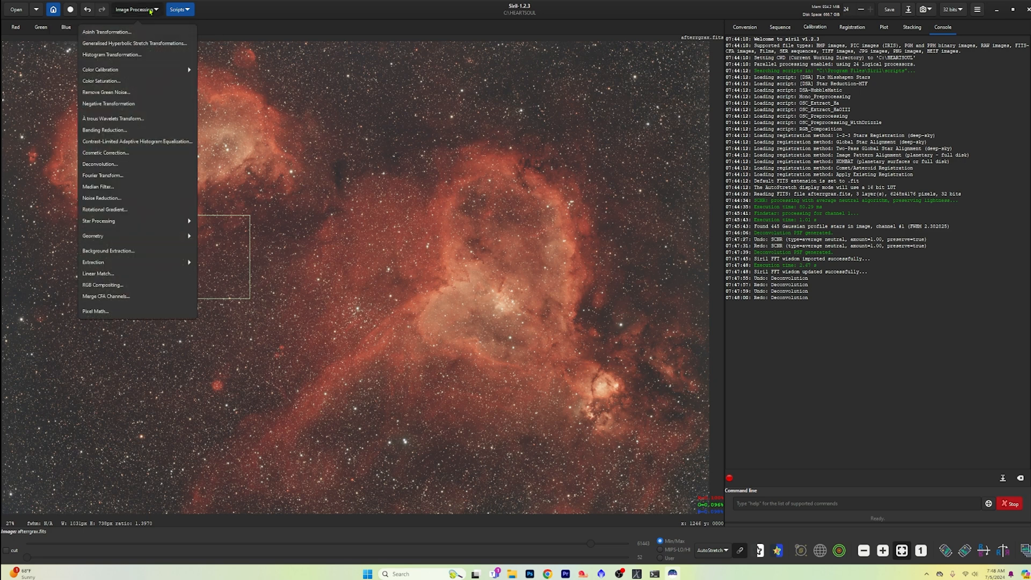
click(126, 70)
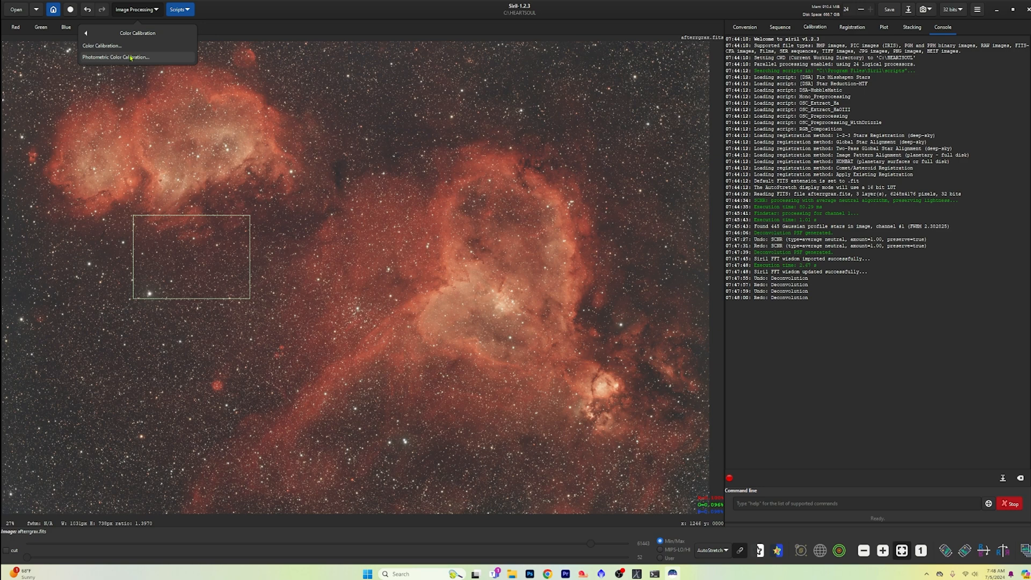
click(131, 58)
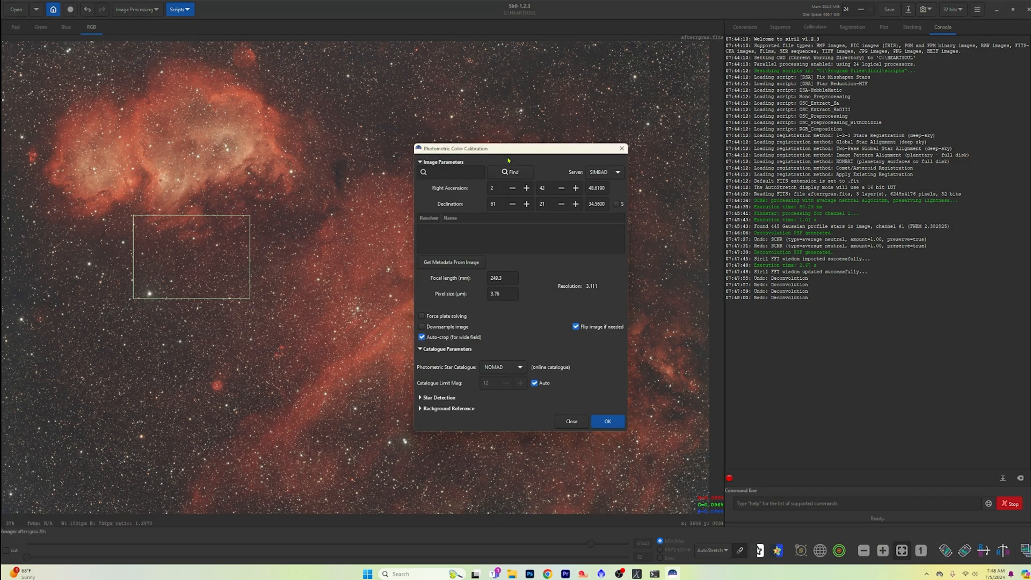
drag(514, 150, 783, 79)
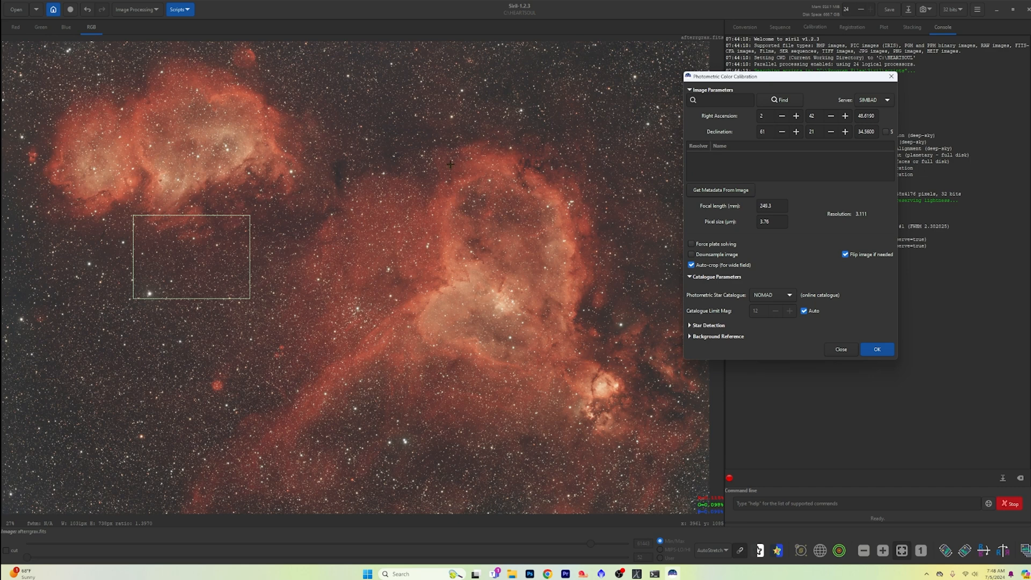
click(873, 348)
drag(803, 79, 706, 72)
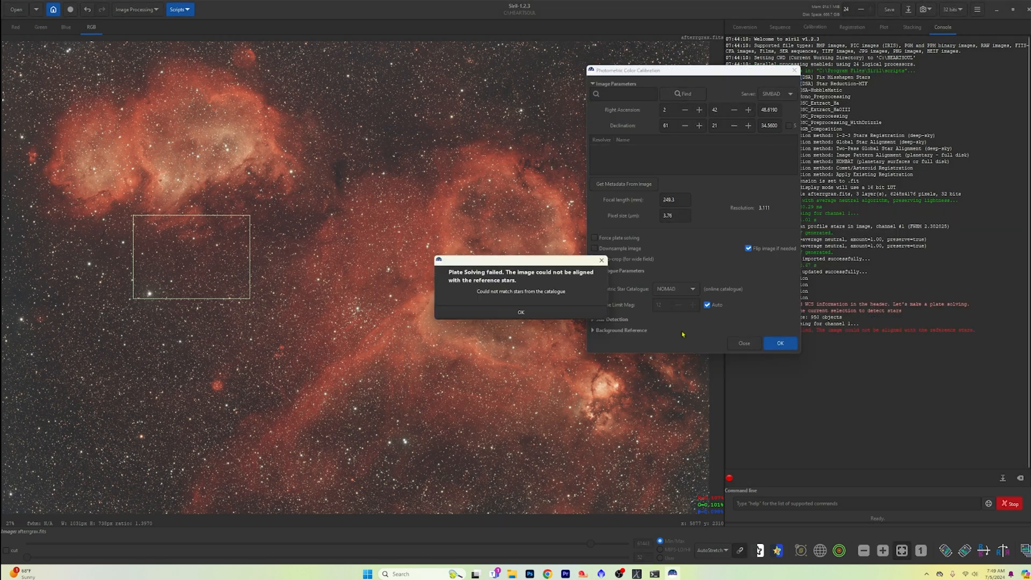
key(Return)
Step: Retry the photometric color calibration with forced plate solving and close its dialog
click(595, 238)
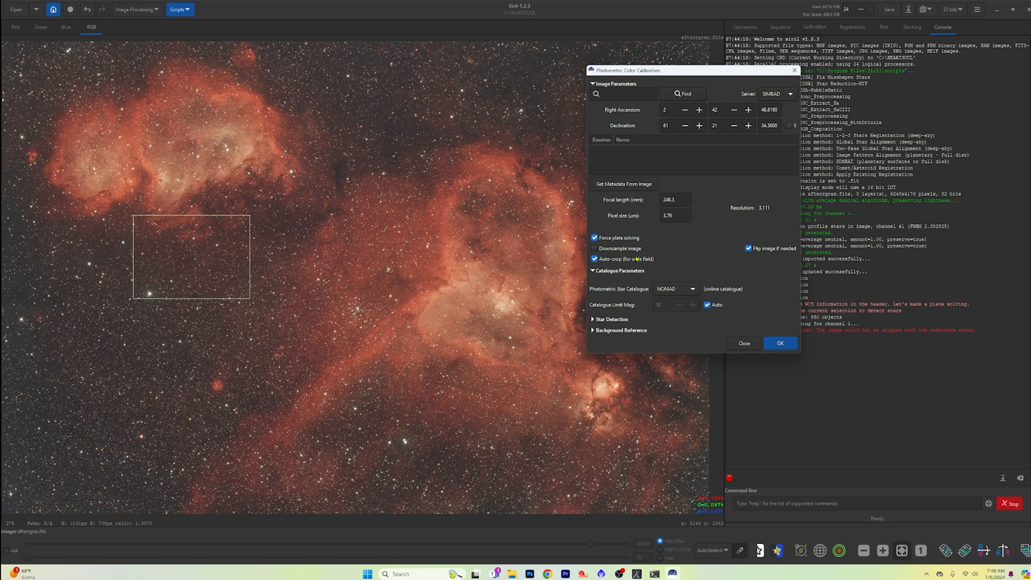
click(781, 341)
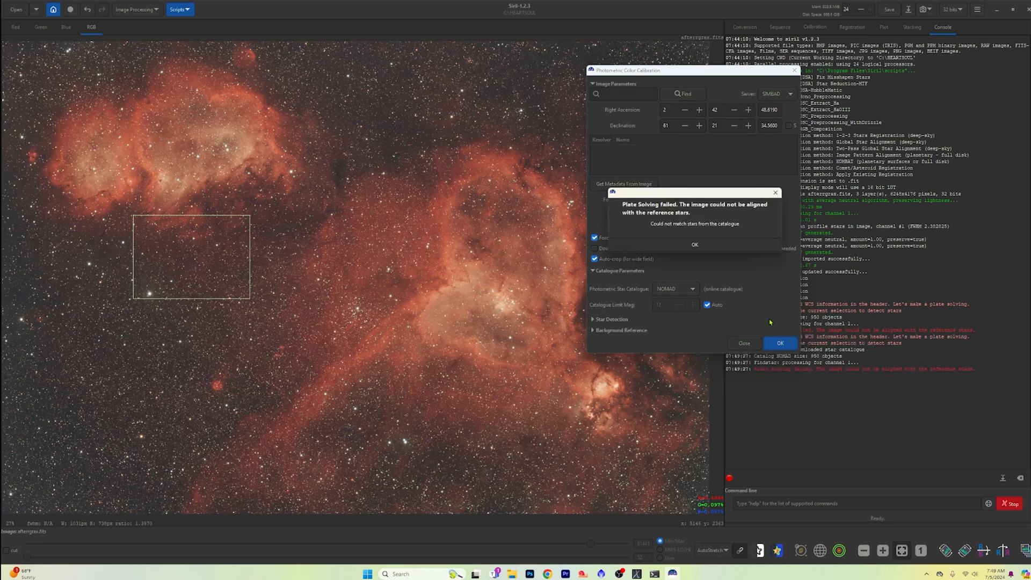
click(699, 243)
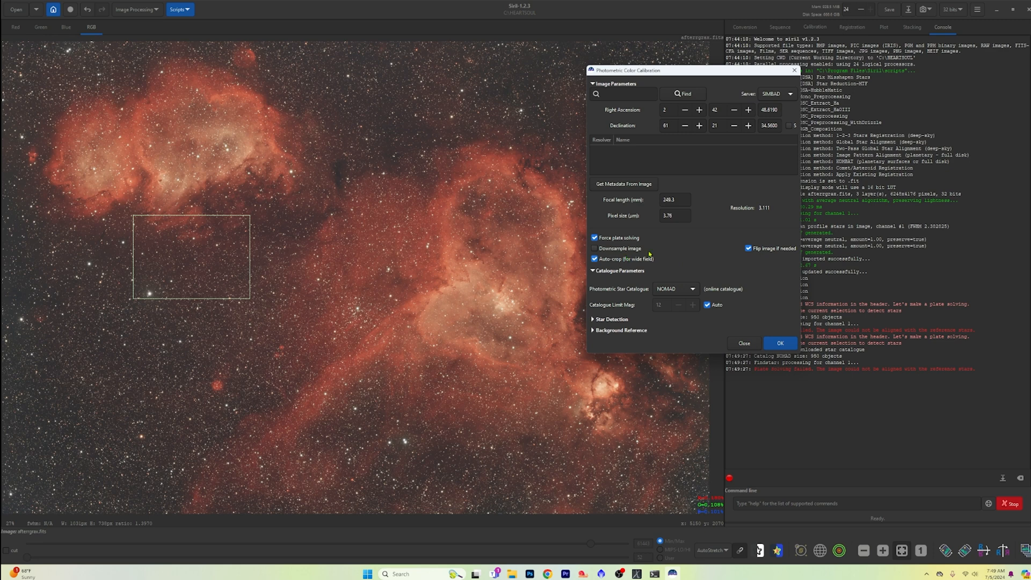
click(743, 344)
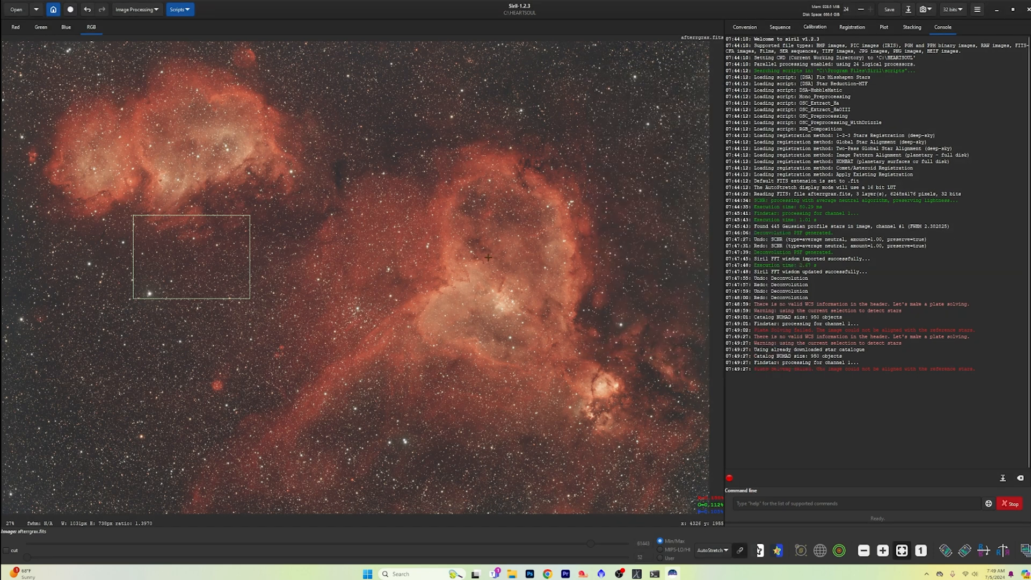
Step: Neutralize the background in Color Calibration, using a dark patch of about 165 × 129 px near the image's lower-left corner as reference
click(149, 9)
click(118, 69)
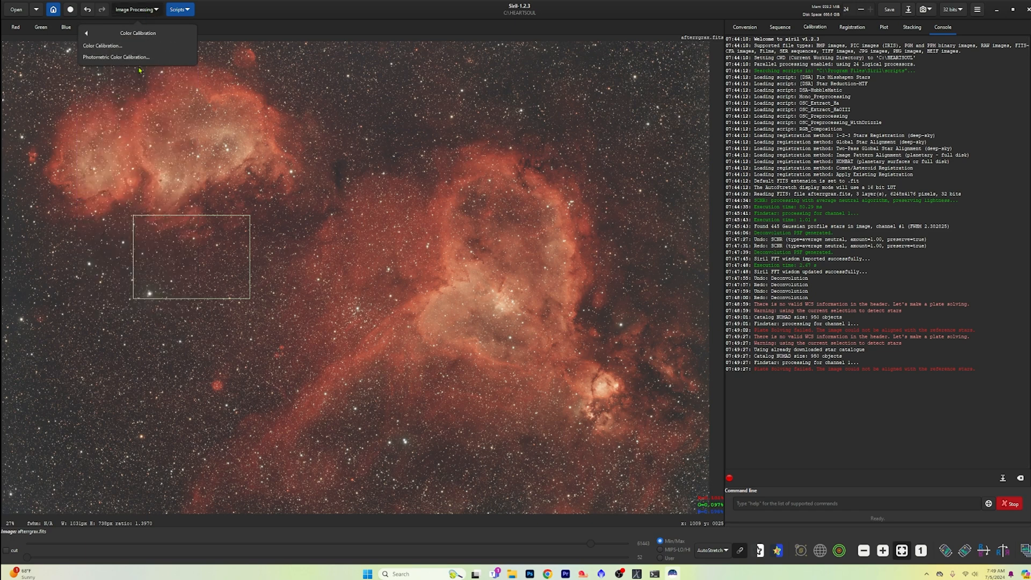
click(101, 46)
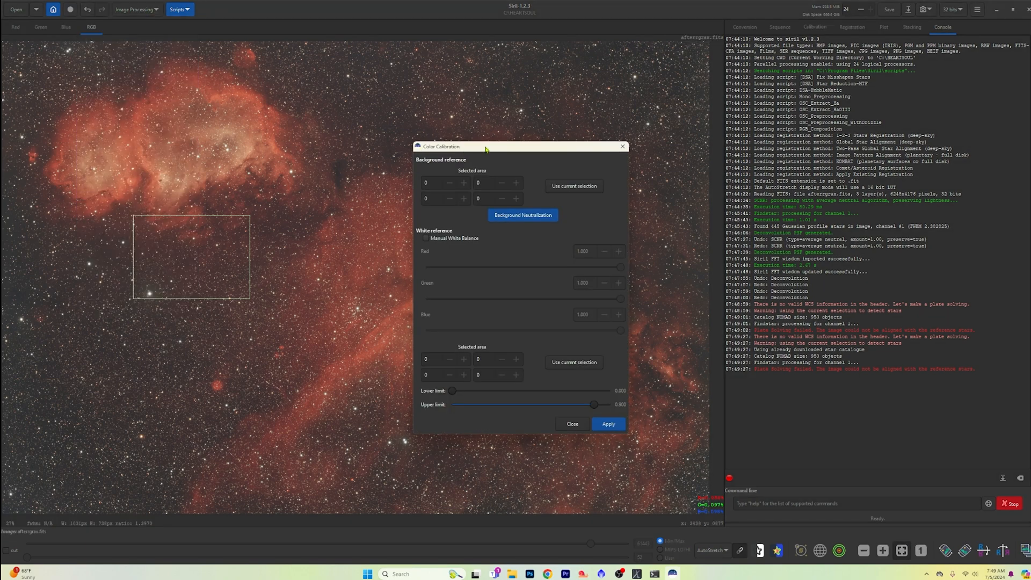
drag(485, 149, 550, 121)
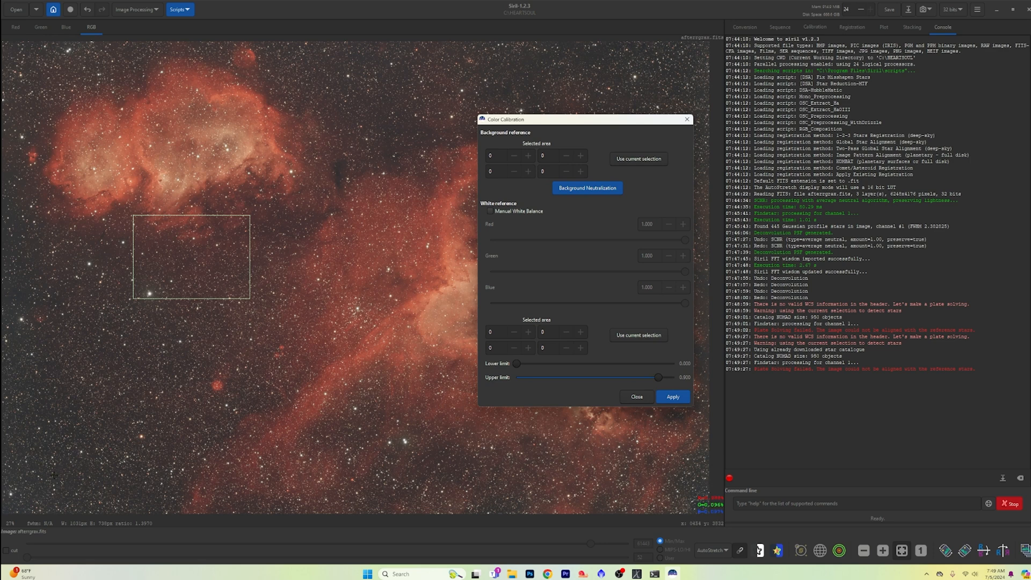
drag(58, 469, 76, 483)
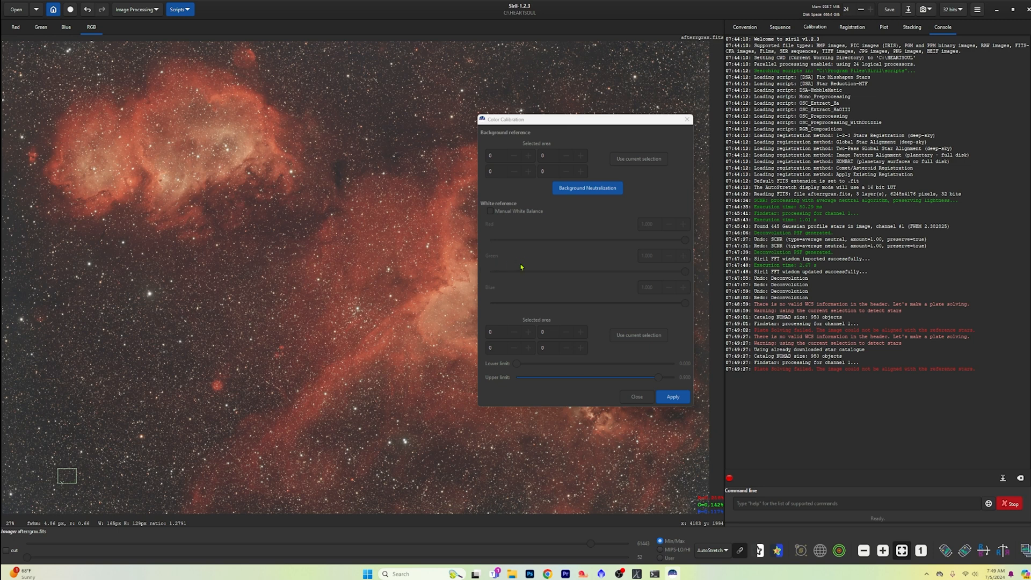
click(641, 158)
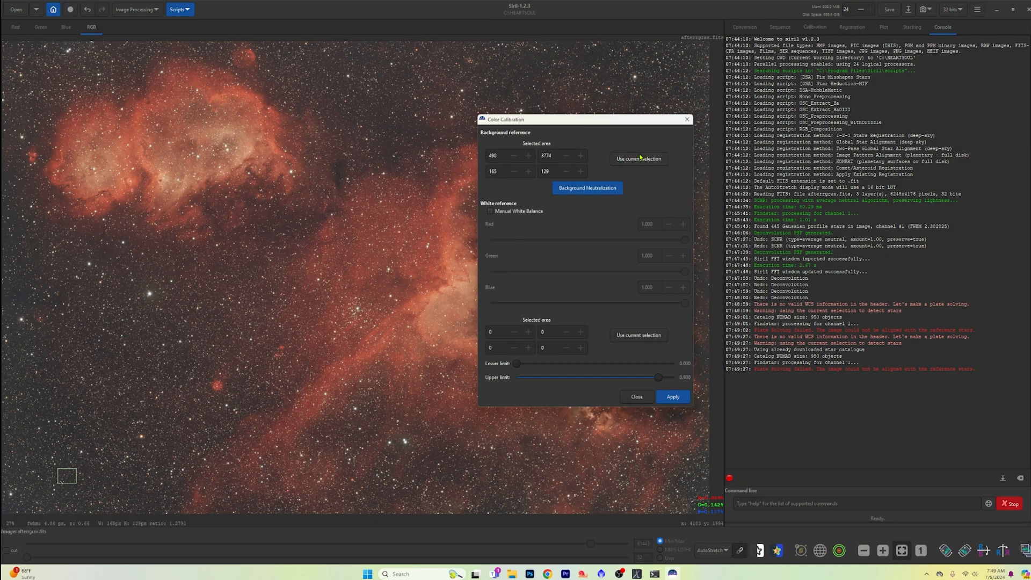
click(588, 188)
Step: Apply the color calibration with a white reference area of about 1074 × 1268 px over the larger nebula's core and close the dialog
drag(589, 120, 277, 120)
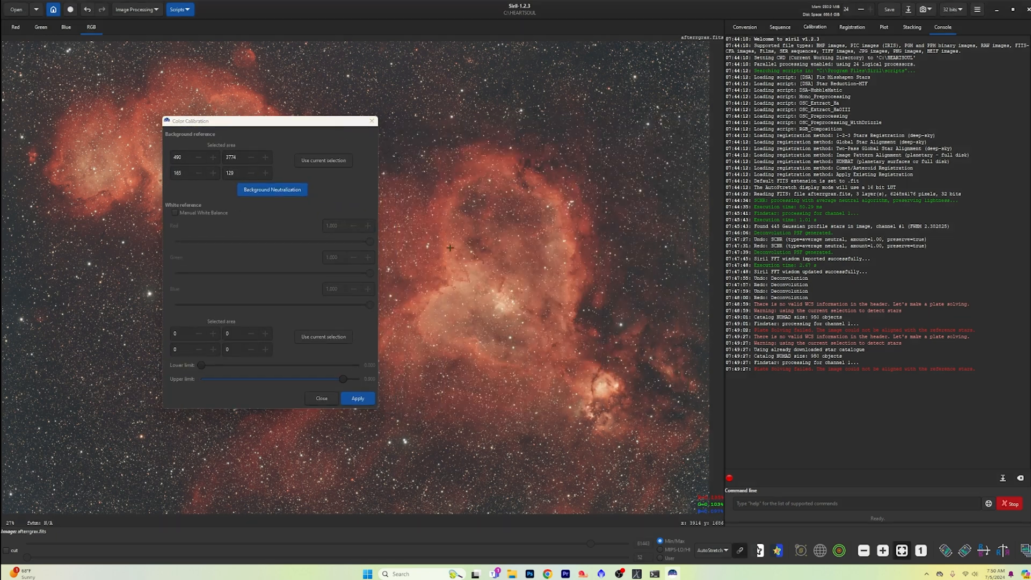
drag(445, 229, 567, 372)
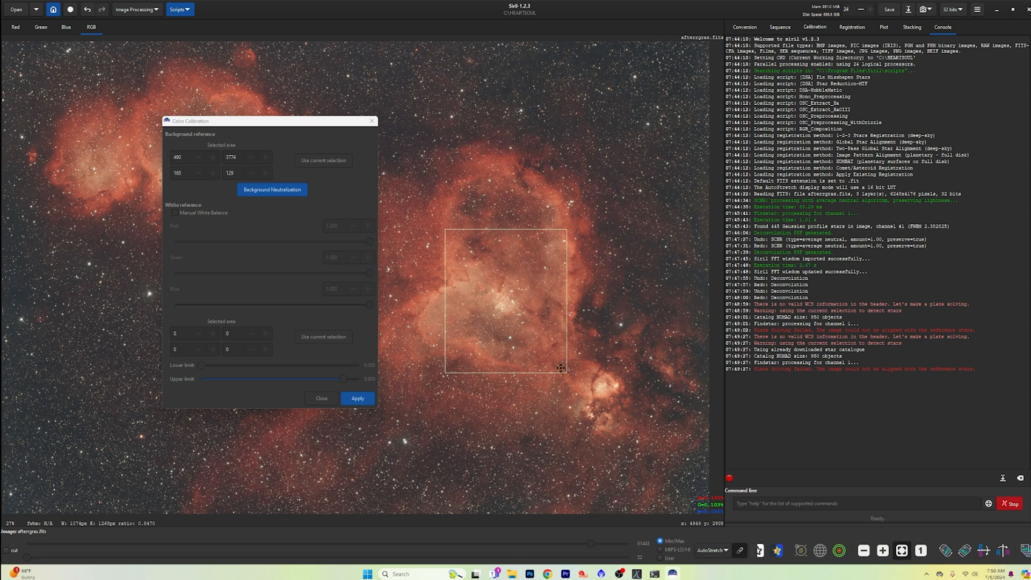
click(325, 338)
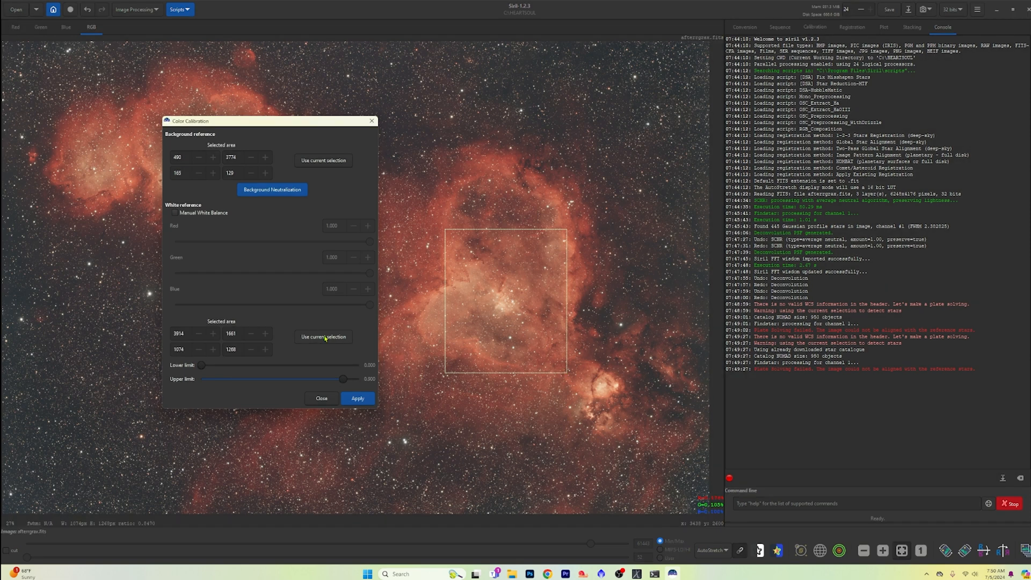
click(358, 398)
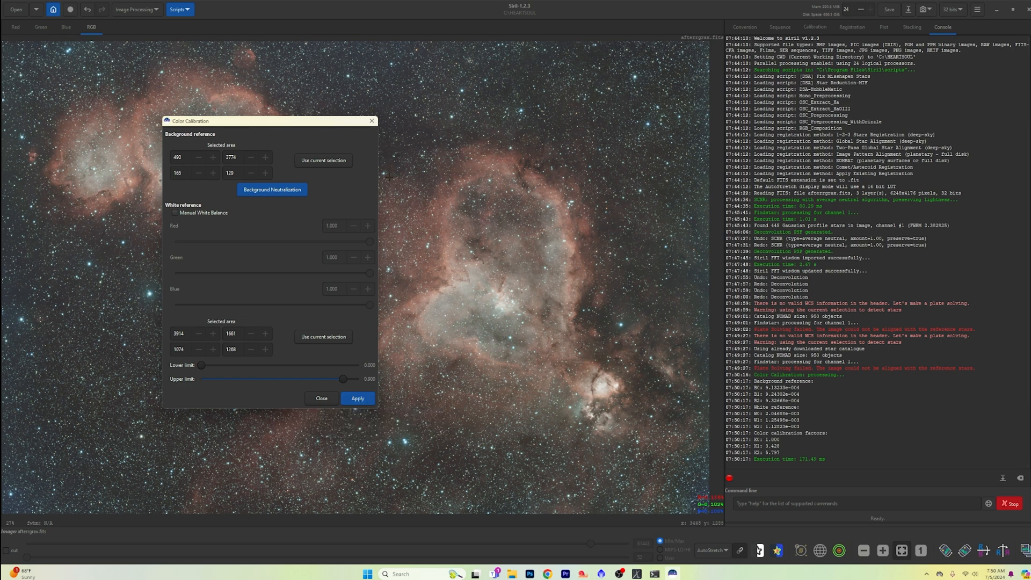
click(374, 121)
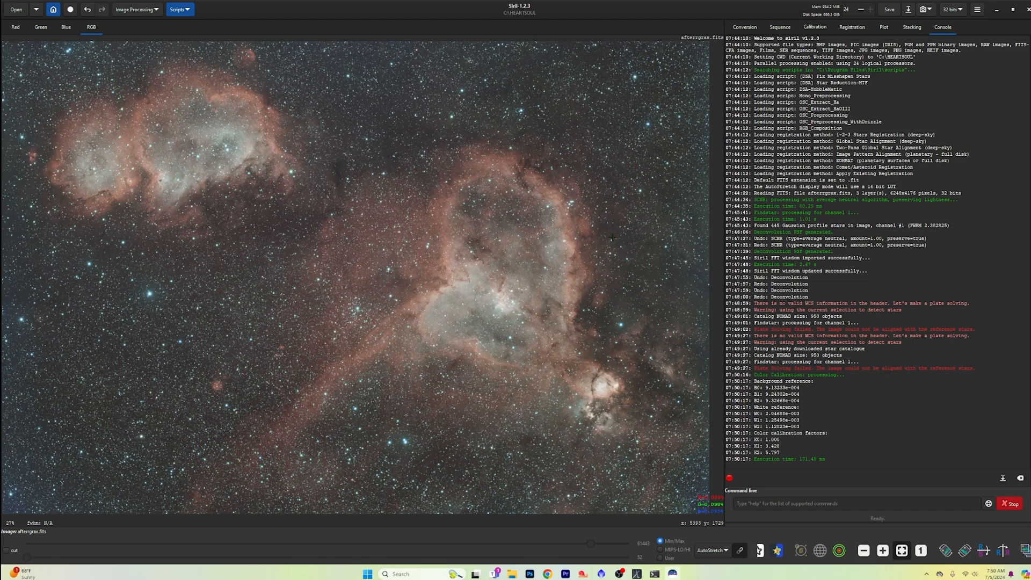
Step: Remove the stars from the calibrated image with StarNet, pre-stretching the linear image and generating a star mask
scroll(448, 242, up, 3)
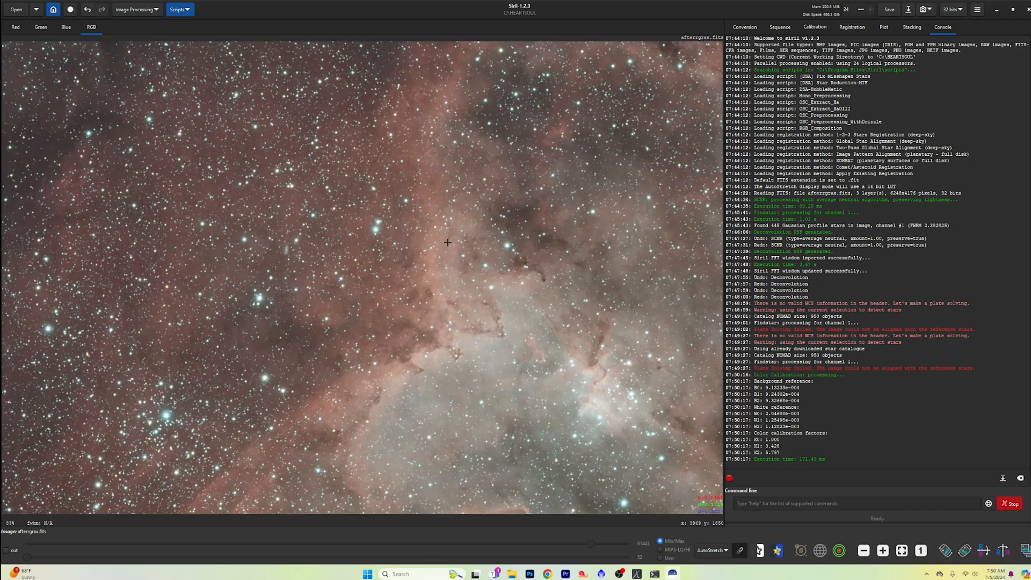
scroll(447, 242, up, 1)
scroll(448, 242, down, 3)
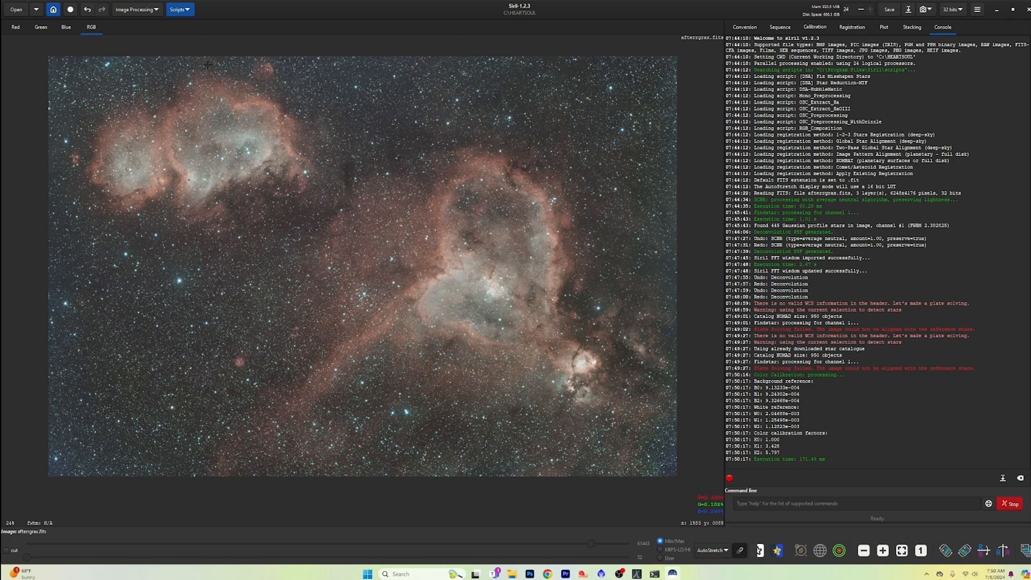
click(156, 10)
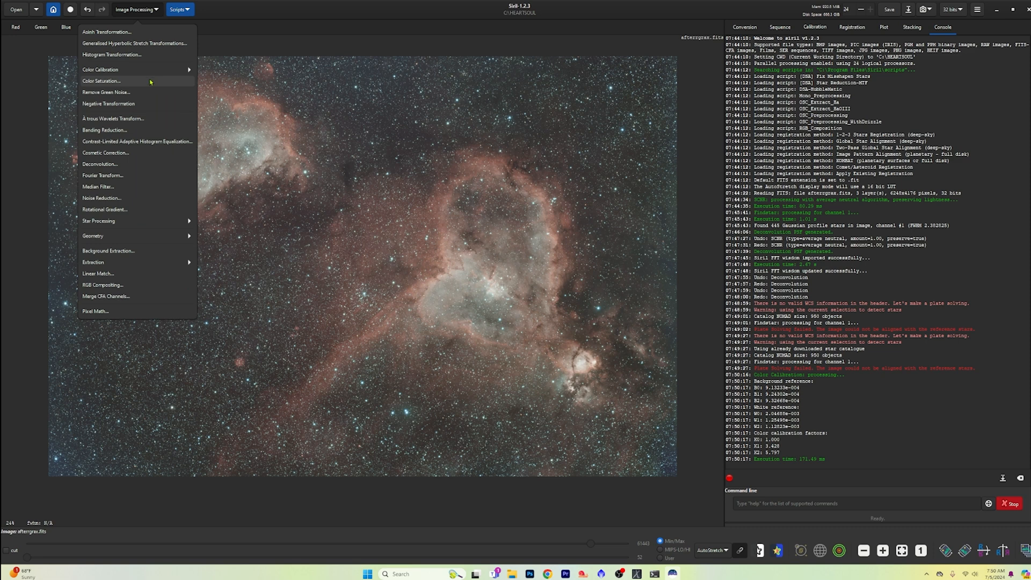
click(128, 222)
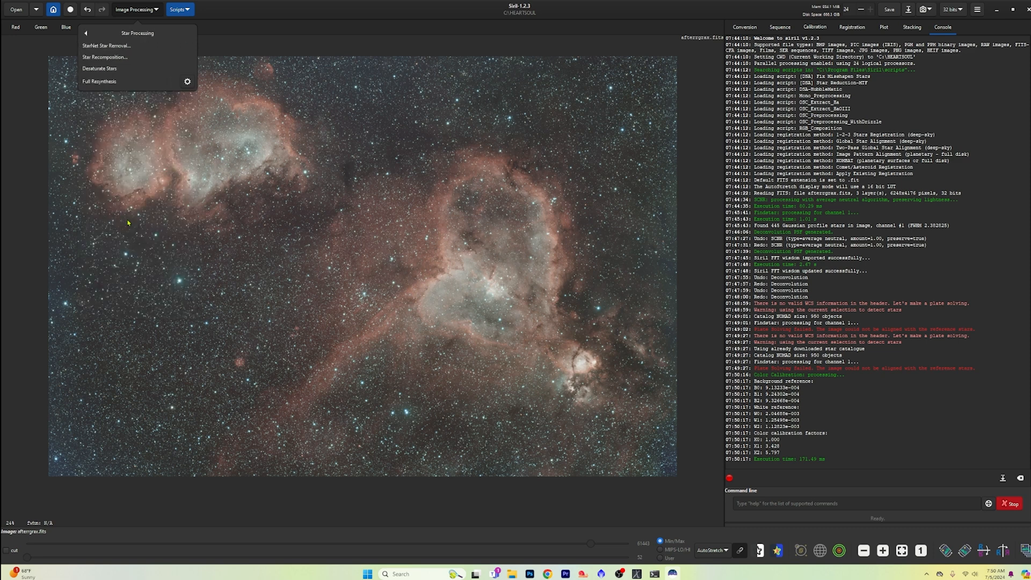
click(129, 46)
click(448, 257)
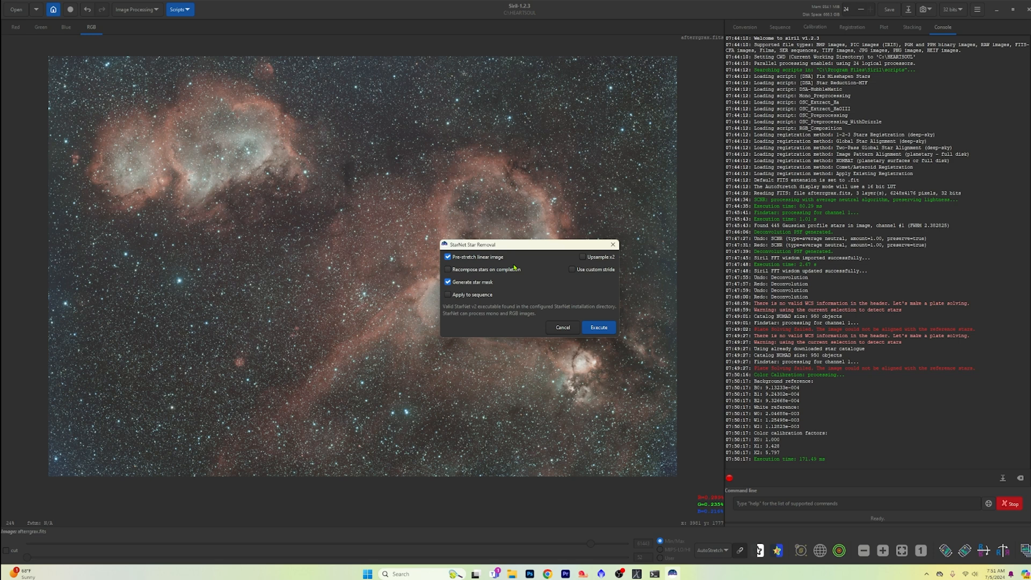
click(601, 326)
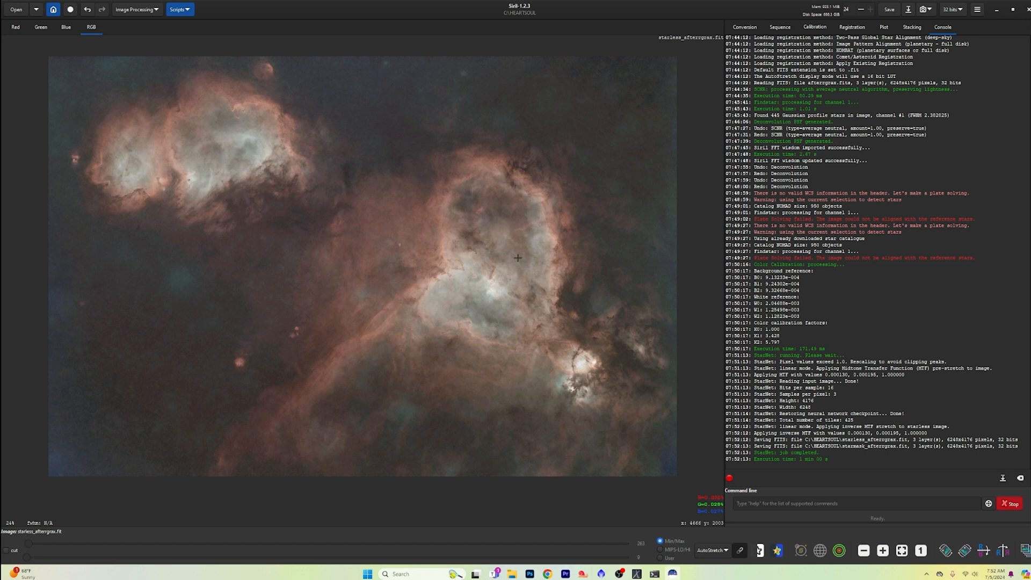
Step: Check the HEARTSOUL folder for the generated starless and star mask files
click(54, 10)
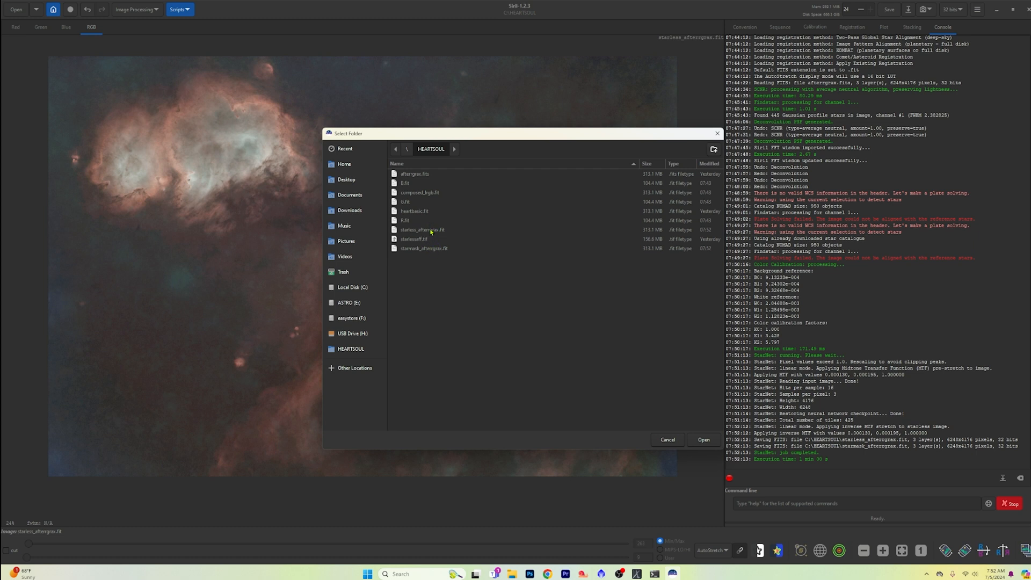
click(666, 440)
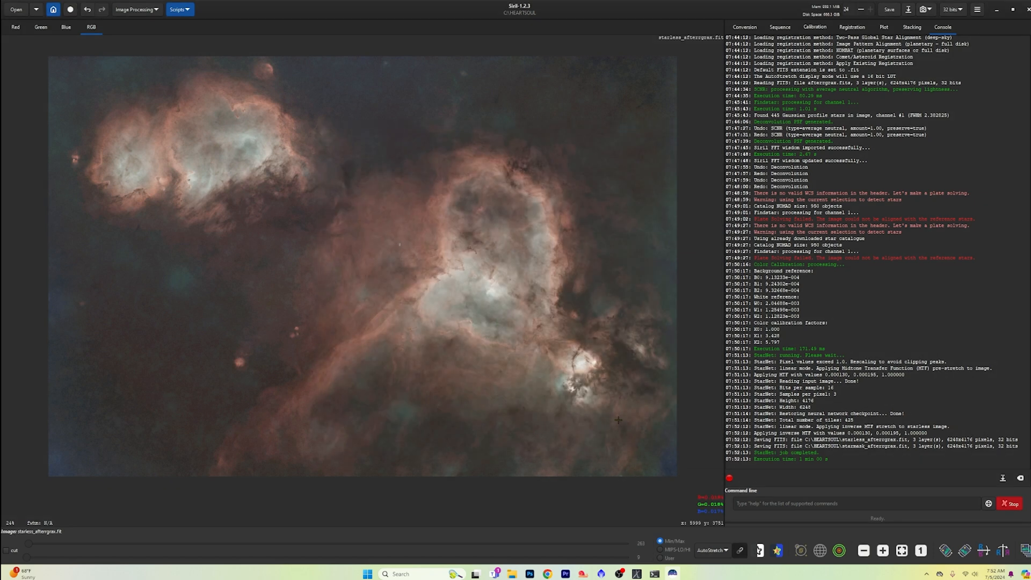
Step: Switch the display mode of the starless image from AutoStretch to Linear
scroll(439, 337, down, 3)
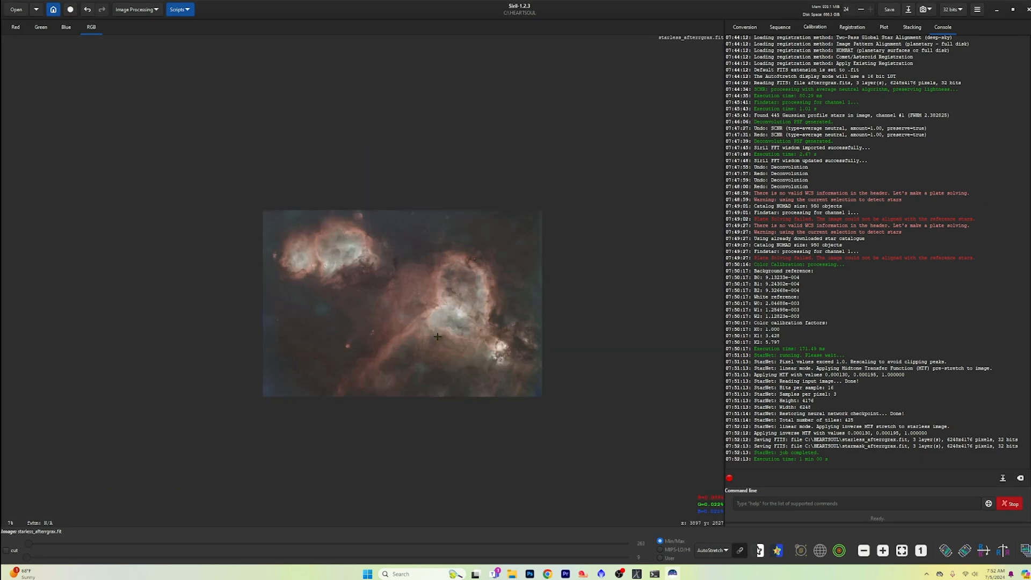
scroll(440, 338, up, 5)
scroll(437, 336, down, 3)
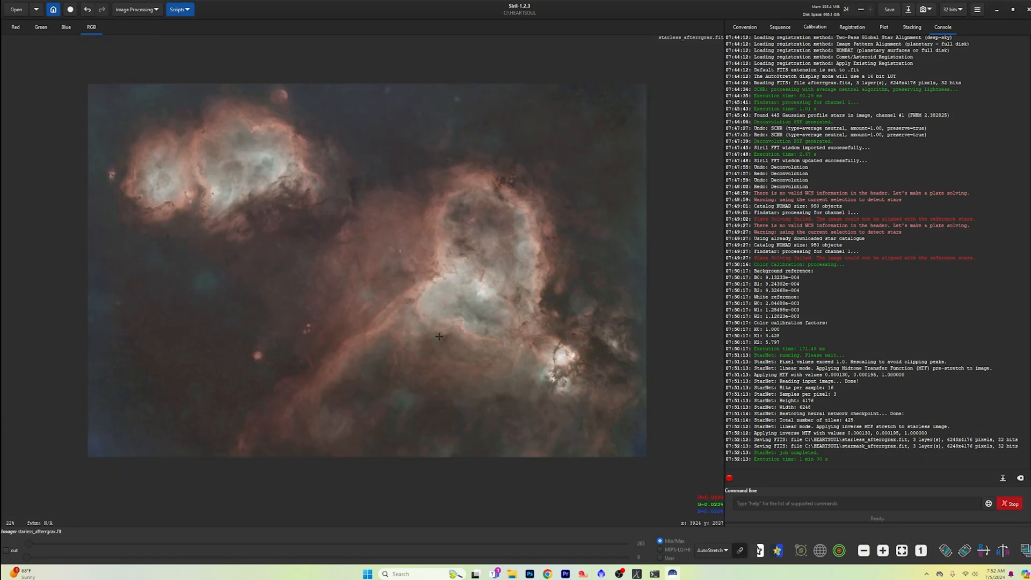
click(726, 551)
click(697, 472)
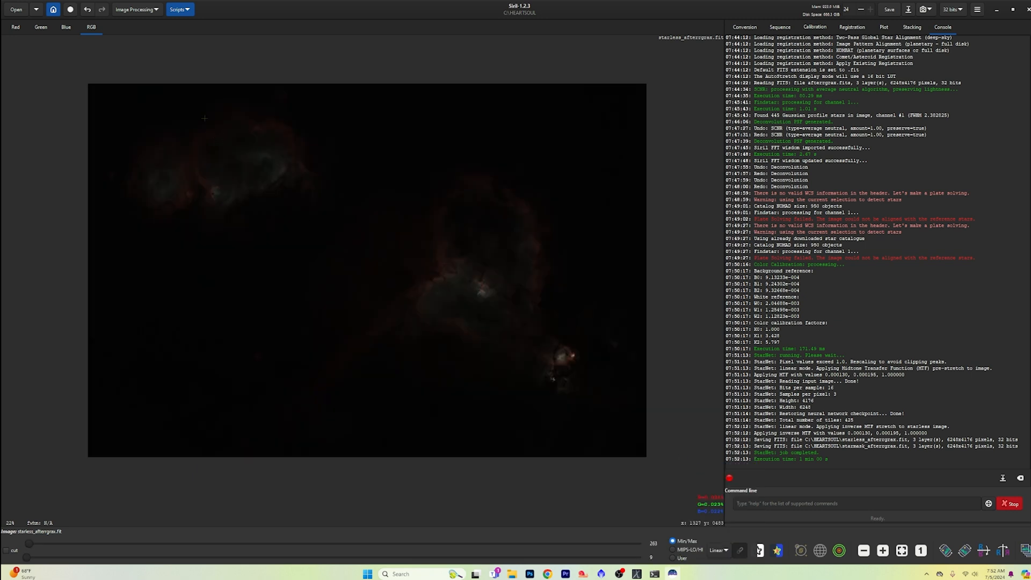
click(138, 9)
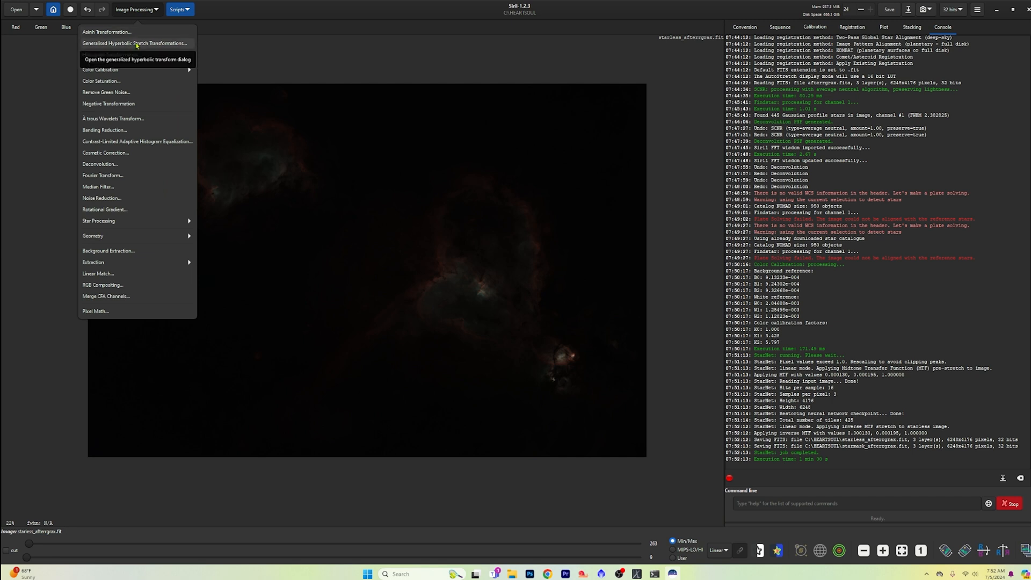
click(136, 43)
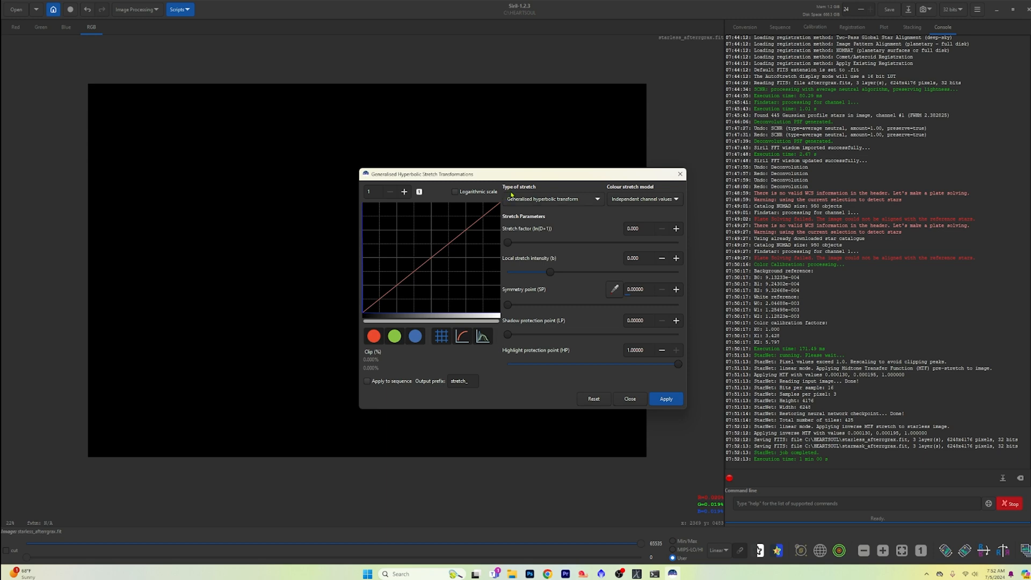
click(680, 174)
Step: Apply a Histogram Transformation to the linear starless image with midtones at about 0.050, arranging the dialog clear of the image
click(134, 9)
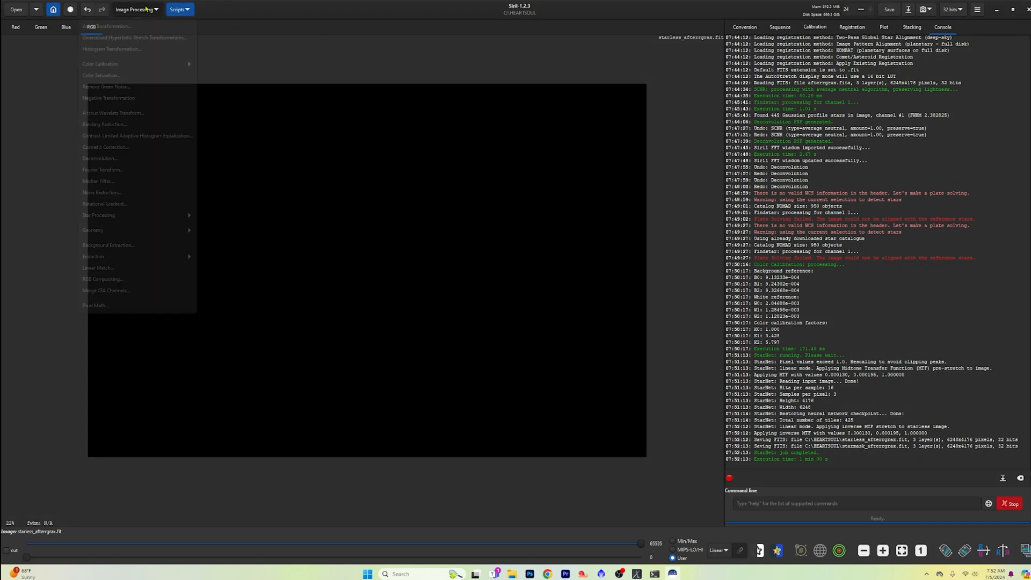
click(137, 54)
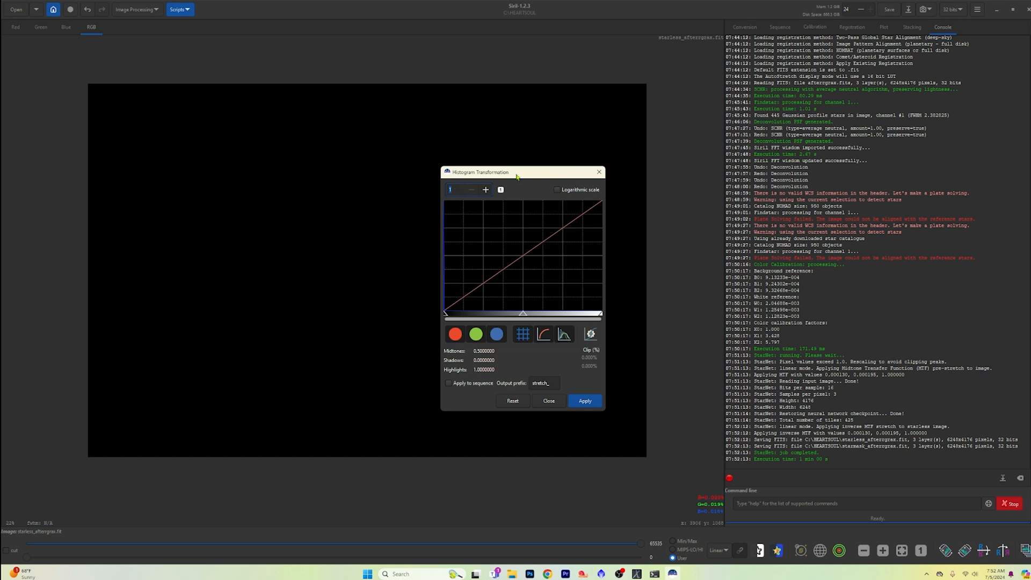
drag(517, 176, 750, 125)
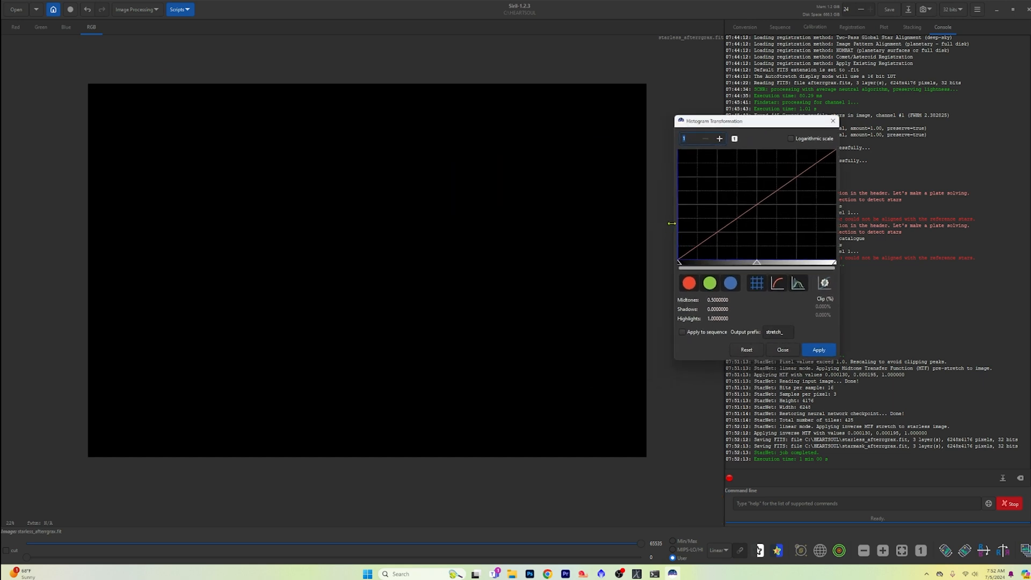
drag(671, 223, 424, 223)
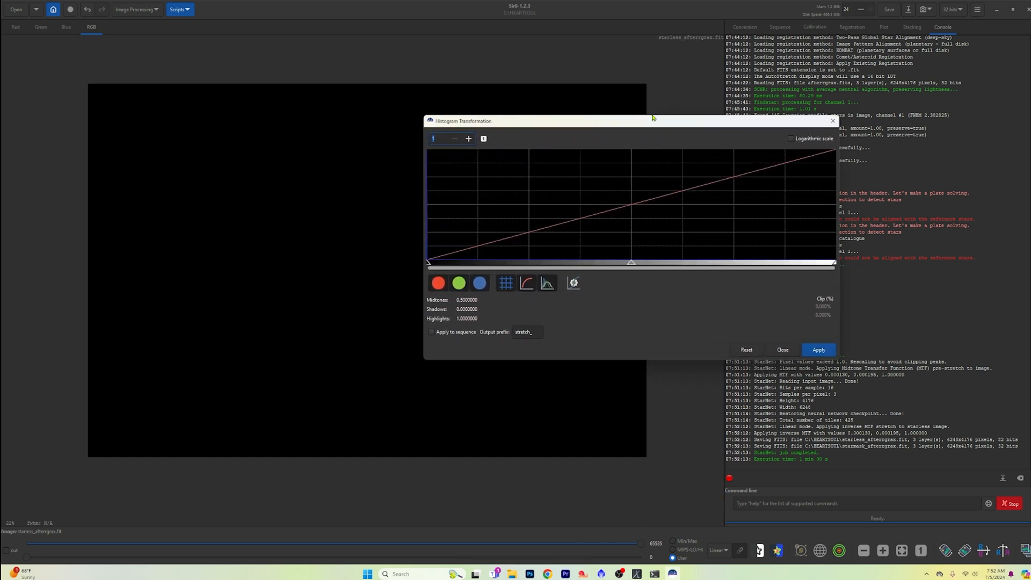
drag(652, 118, 812, 83)
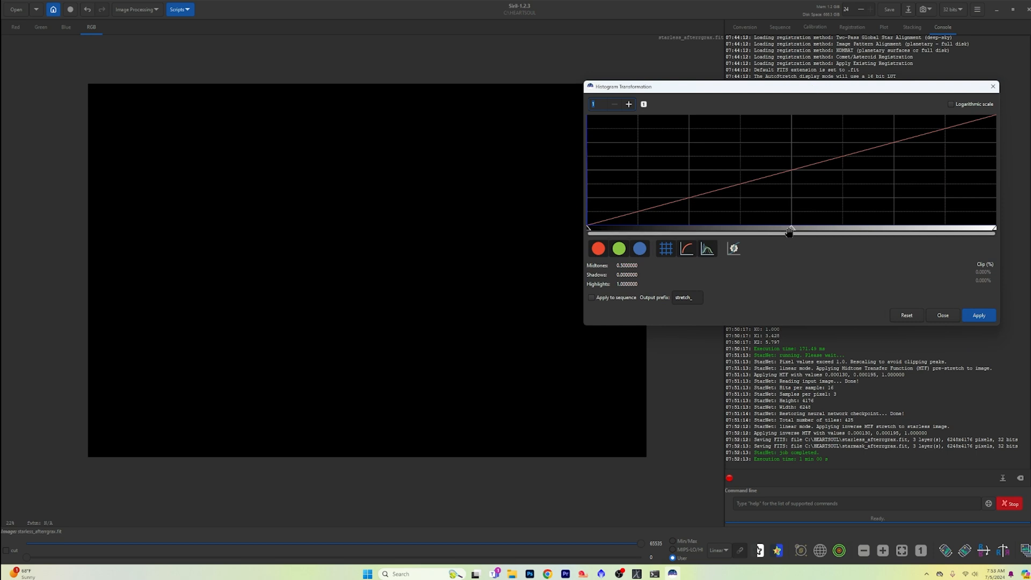
drag(788, 232, 607, 230)
click(969, 316)
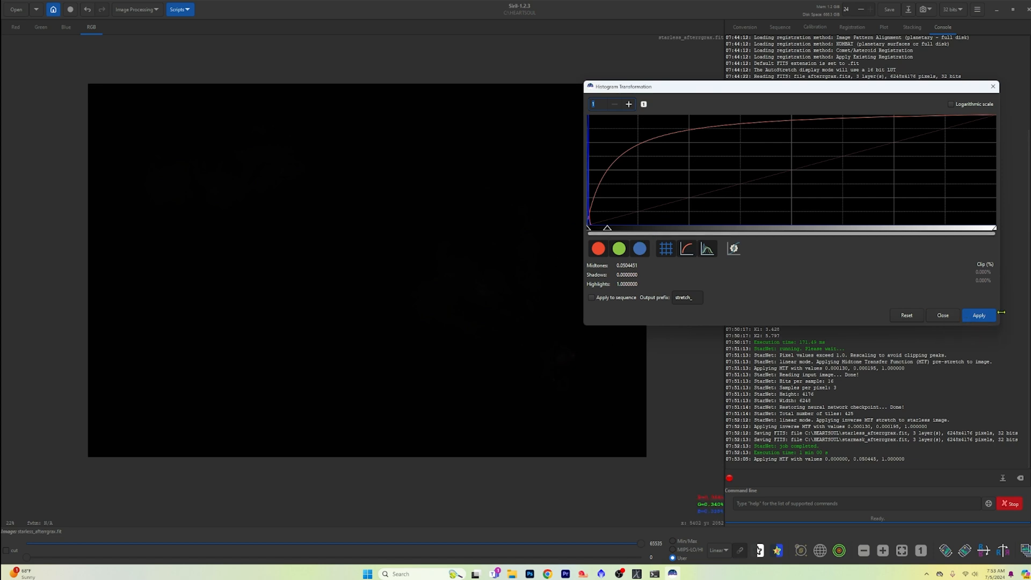
click(978, 317)
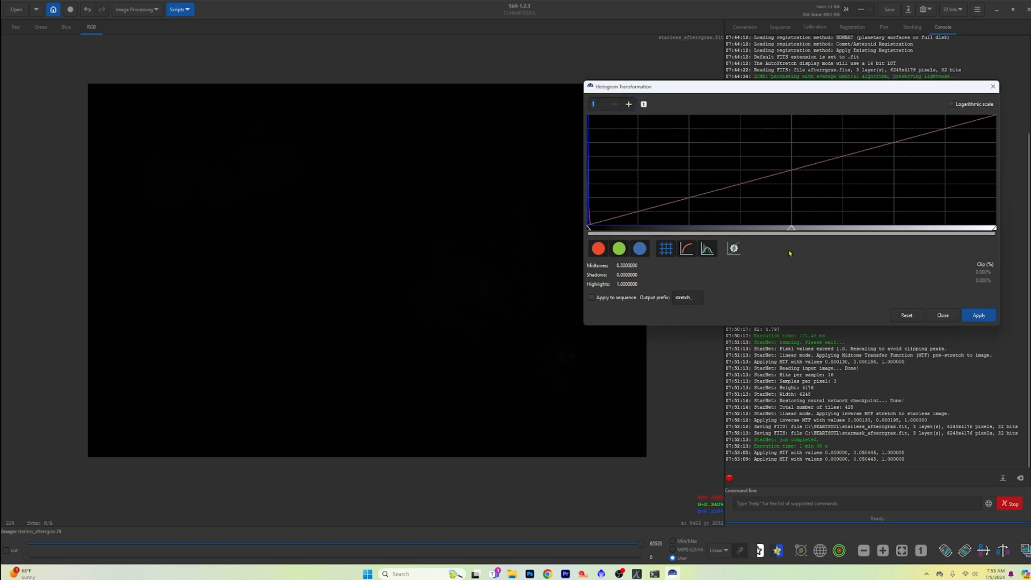
Step: Apply two more histogram stretches in succession, the first with midtones at about 0.098 and the second at about 0.227
drag(791, 230, 627, 228)
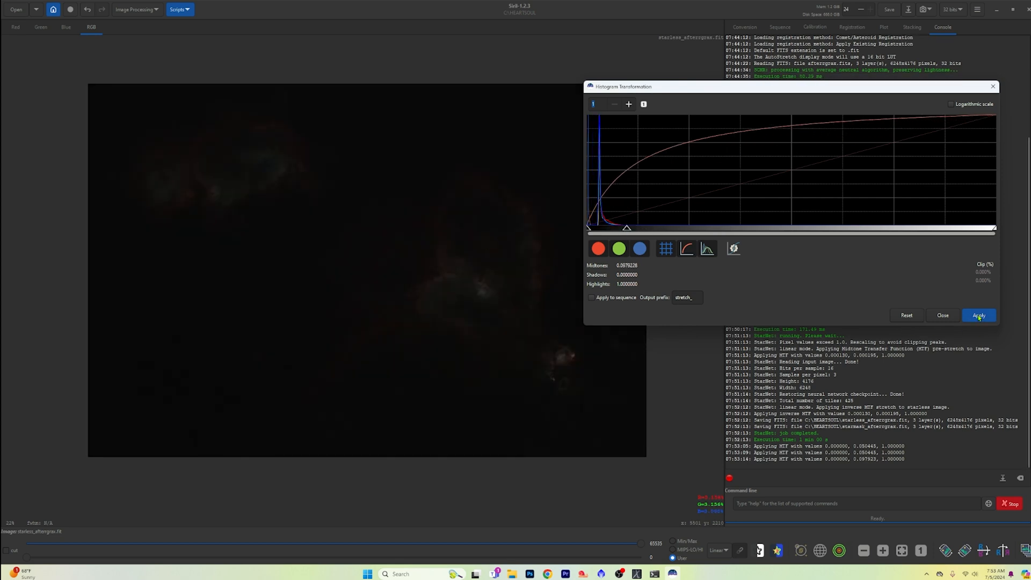
click(978, 316)
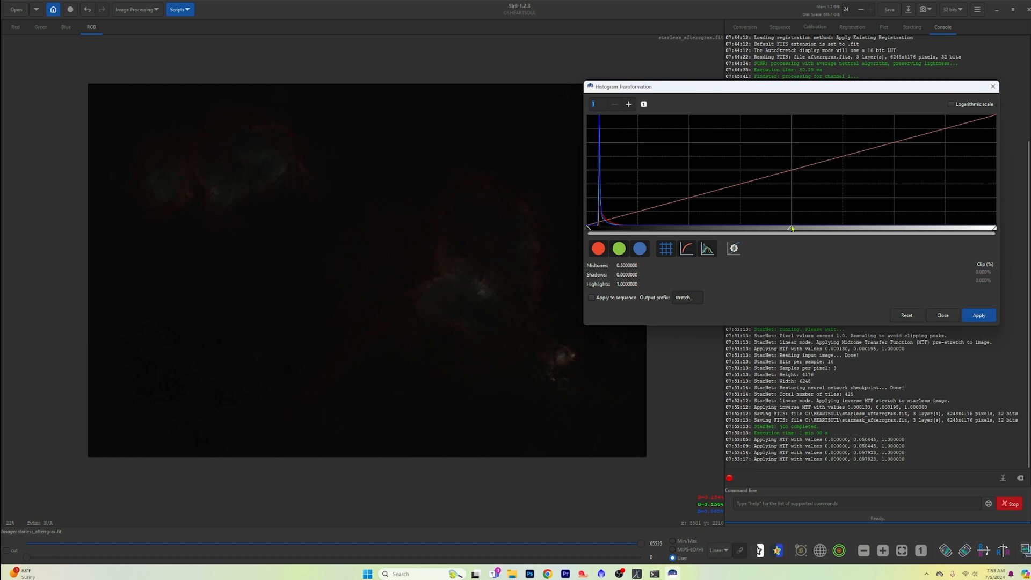
drag(791, 228, 680, 229)
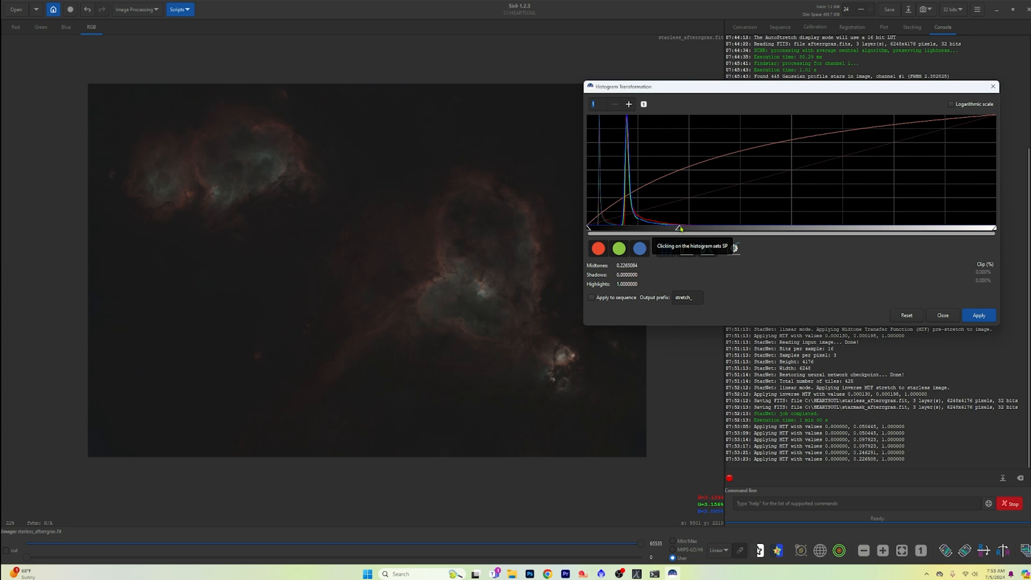
click(979, 316)
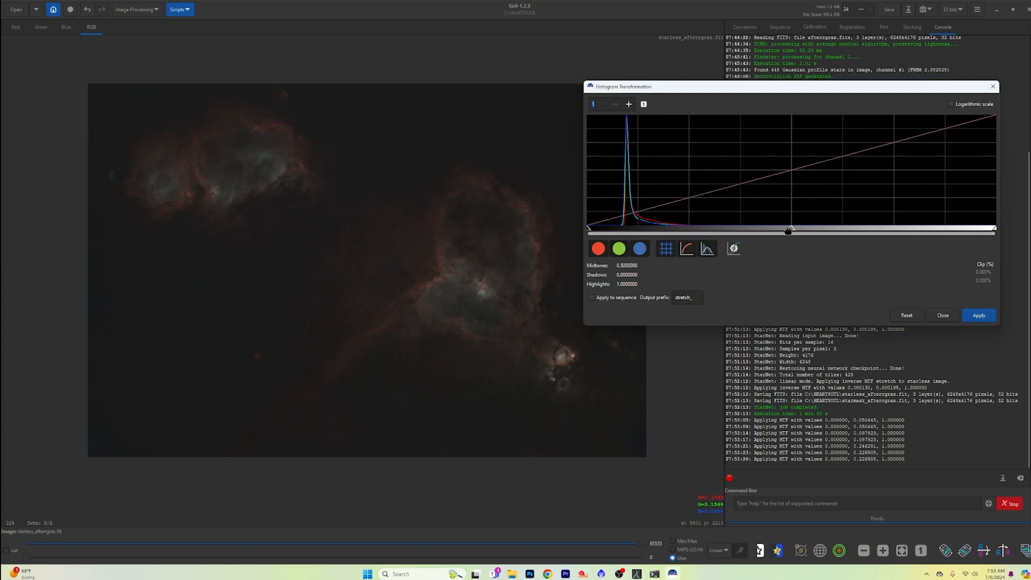
Step: Apply a further histogram stretch to the starless image with shadows at about 0.038 and midtones at about 0.311
drag(791, 229, 739, 232)
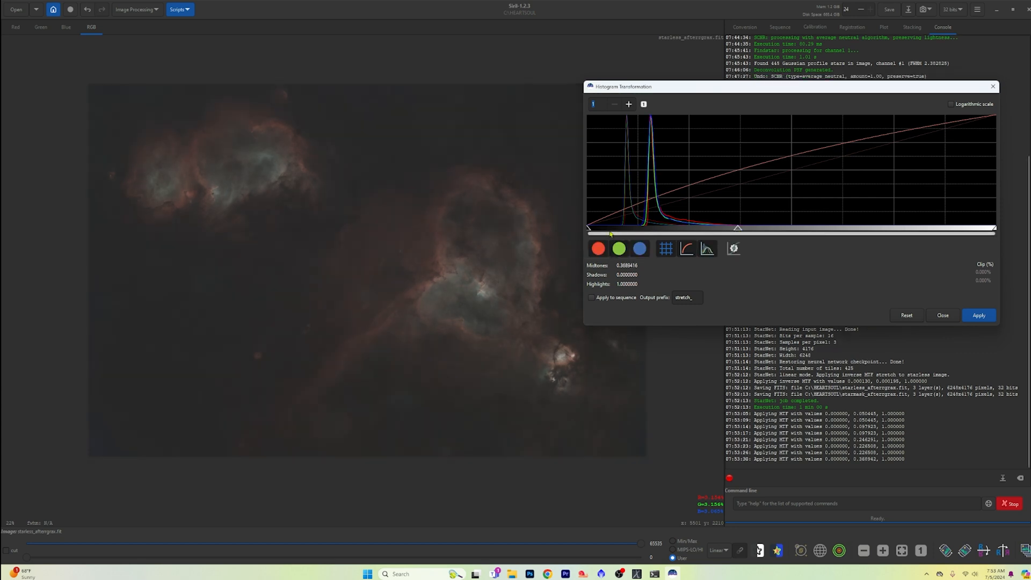
drag(588, 232, 602, 231)
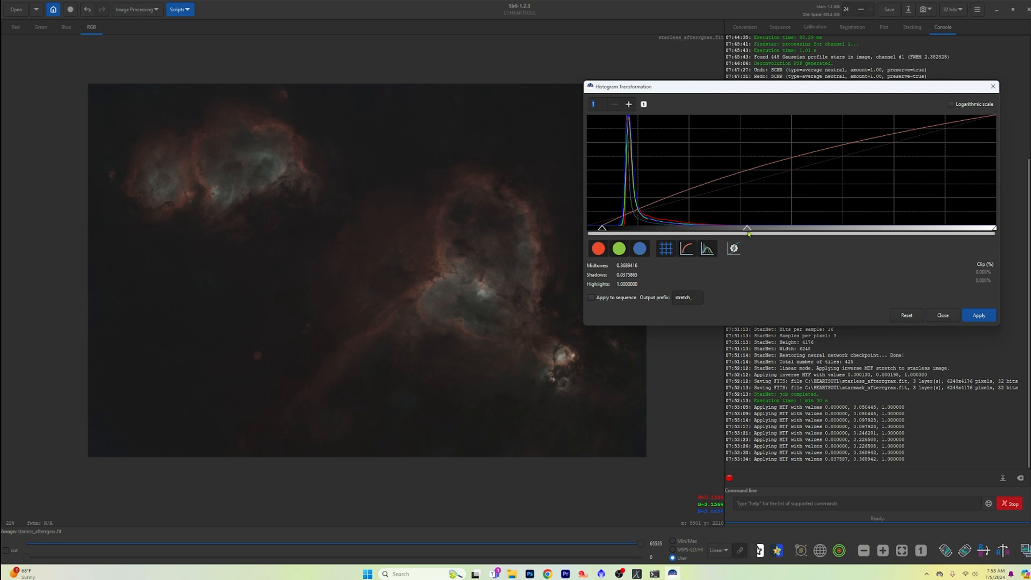
drag(746, 231, 724, 231)
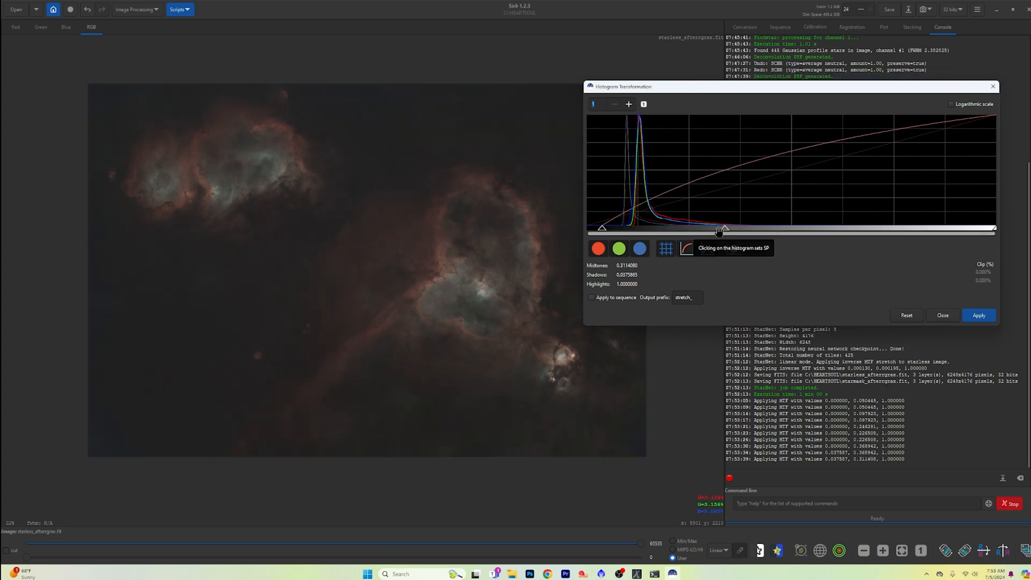
click(984, 317)
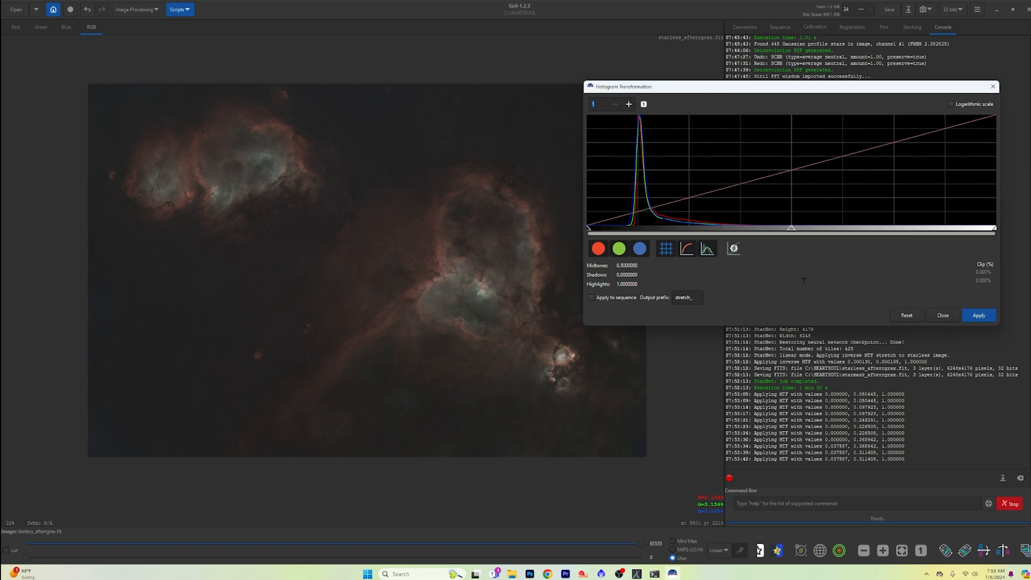
Step: Set up another stretch with midtones at about 0.375 and fine-tune the shadows to about 0.061 at the foot of the histogram peak
drag(790, 229, 751, 230)
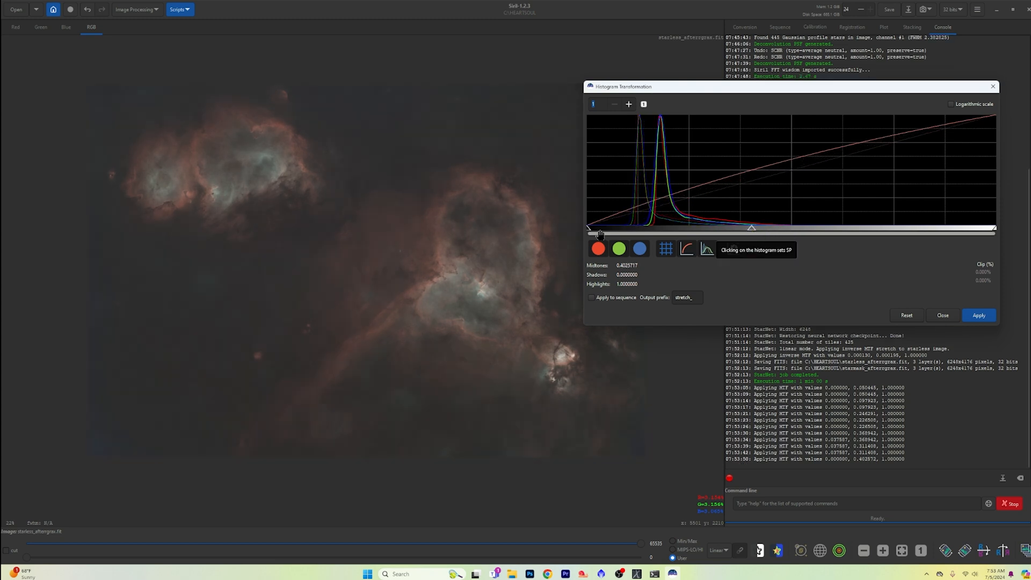
drag(589, 230, 609, 231)
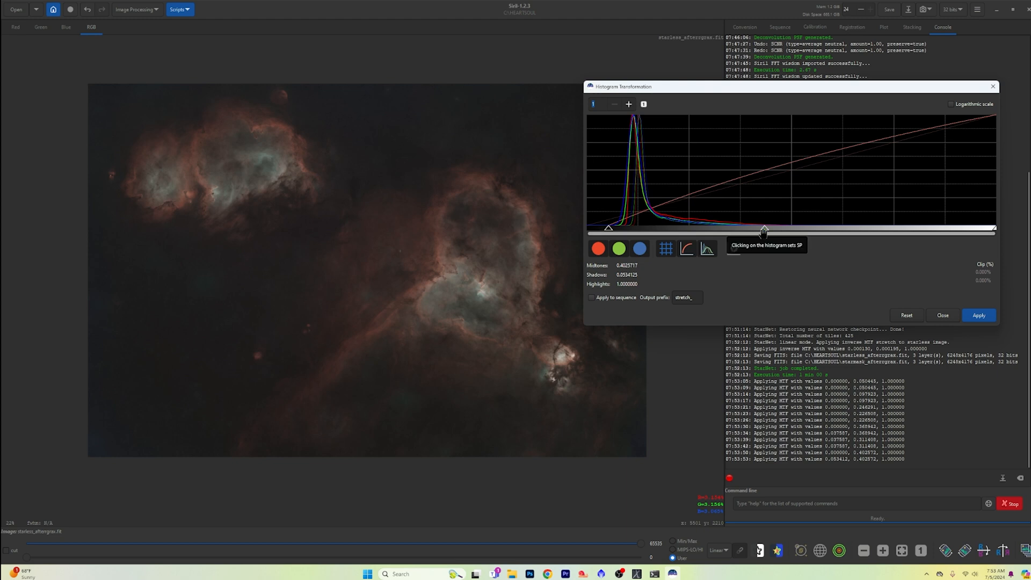
drag(763, 231, 753, 230)
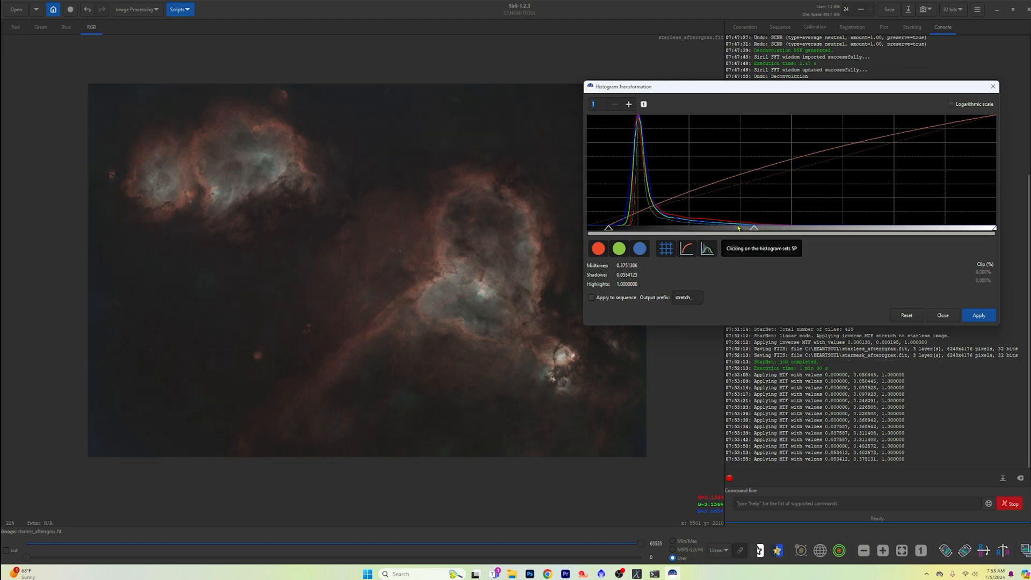
click(628, 105)
click(628, 104)
click(628, 104)
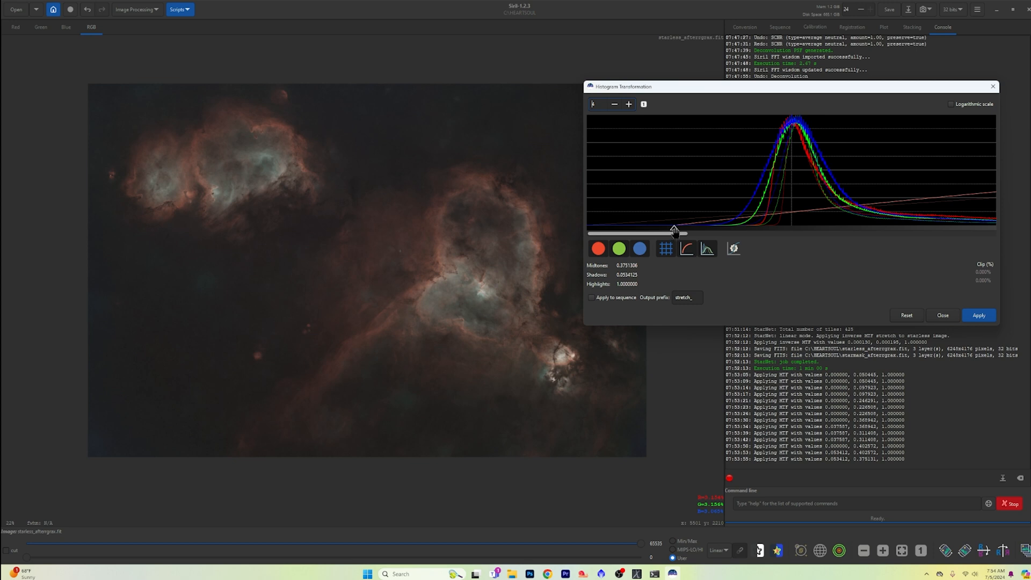
drag(674, 230, 768, 240)
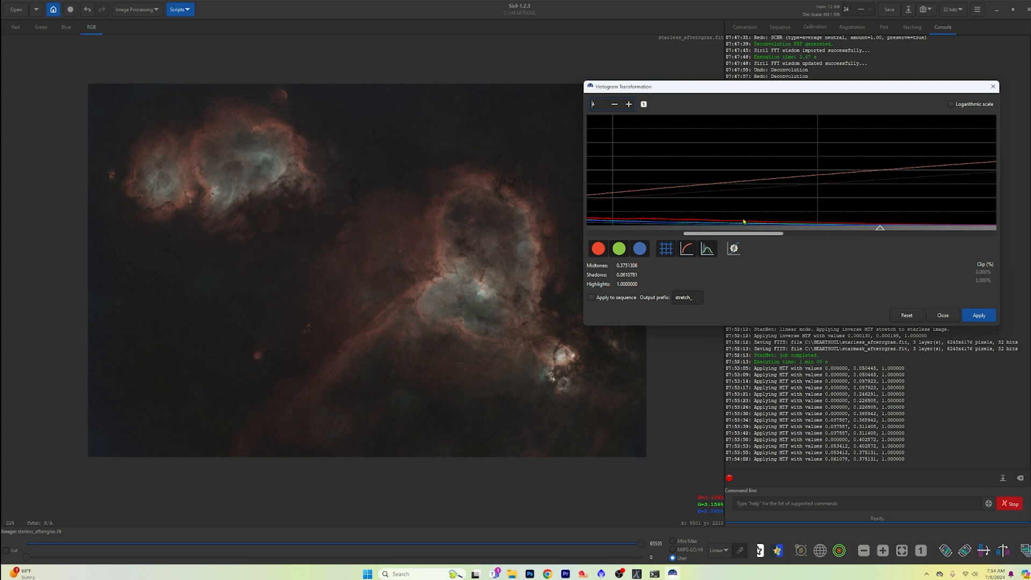
Step: Adjust the midtones to about 0.403 and apply the histogram stretch
drag(879, 230, 861, 231)
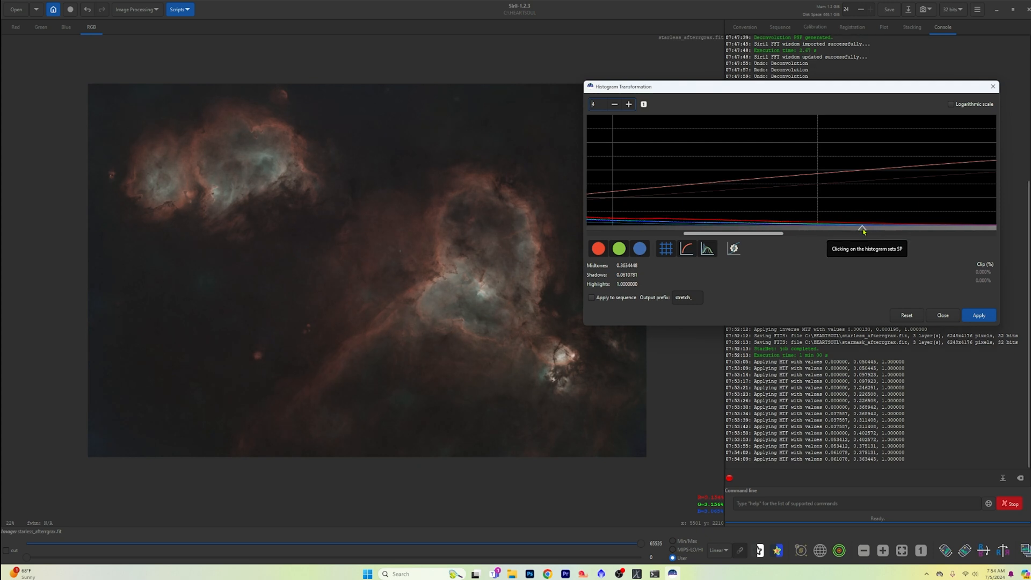
mouse_move(861, 230)
mouse_down()
mouse_move(833, 230)
mouse_move(850, 230)
mouse_up()
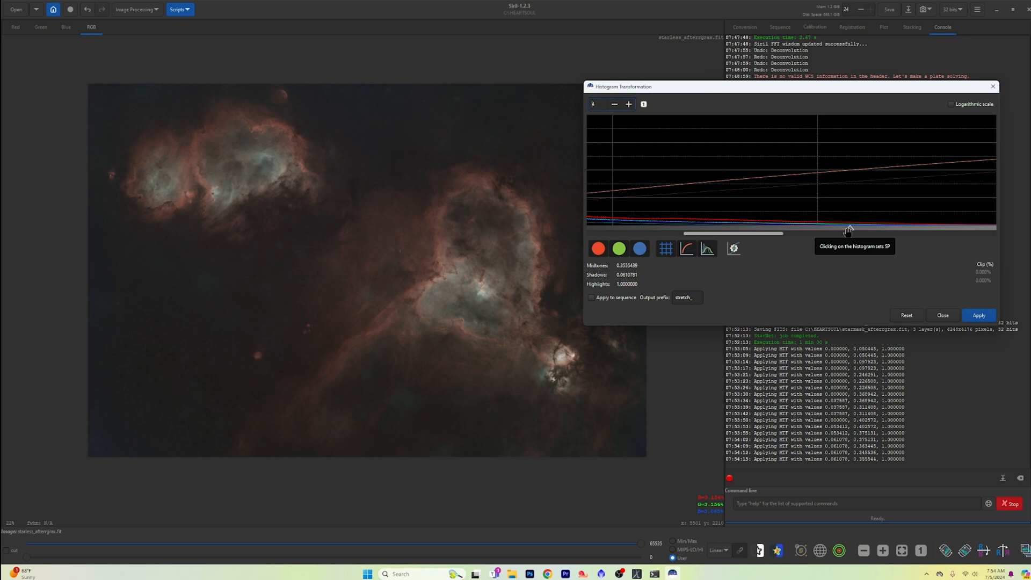
drag(757, 234, 766, 235)
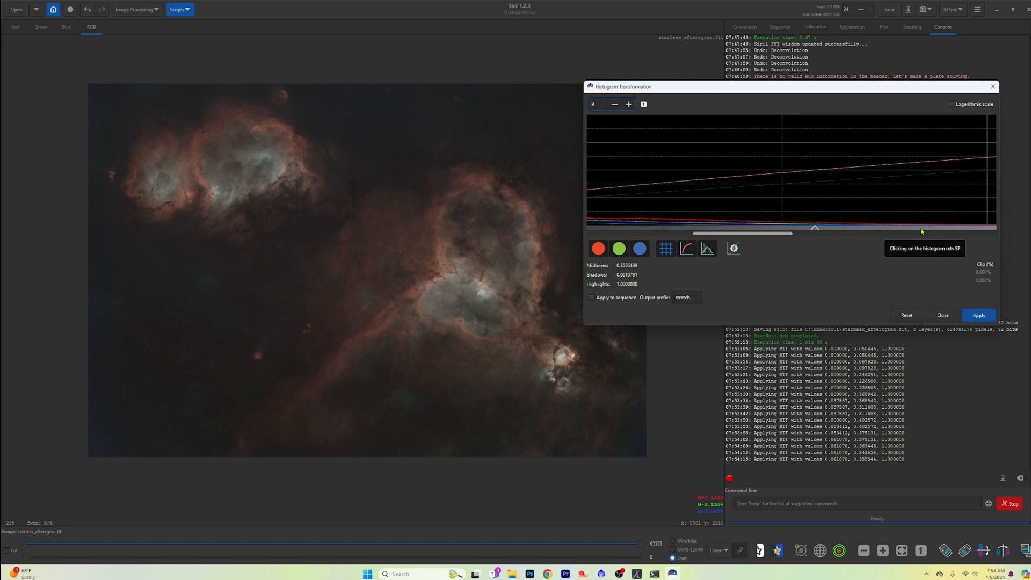
drag(814, 228, 889, 230)
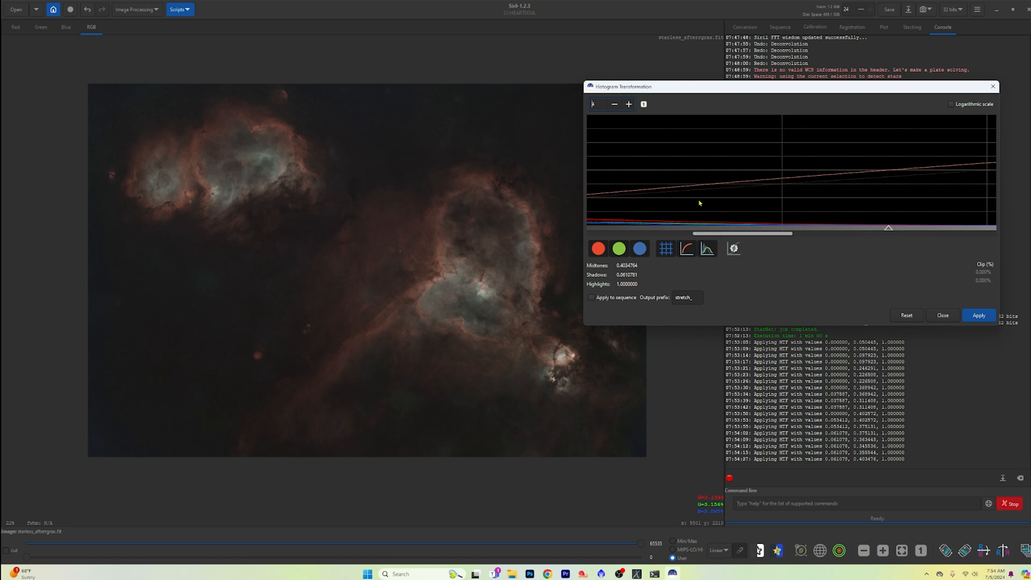
click(614, 104)
click(614, 105)
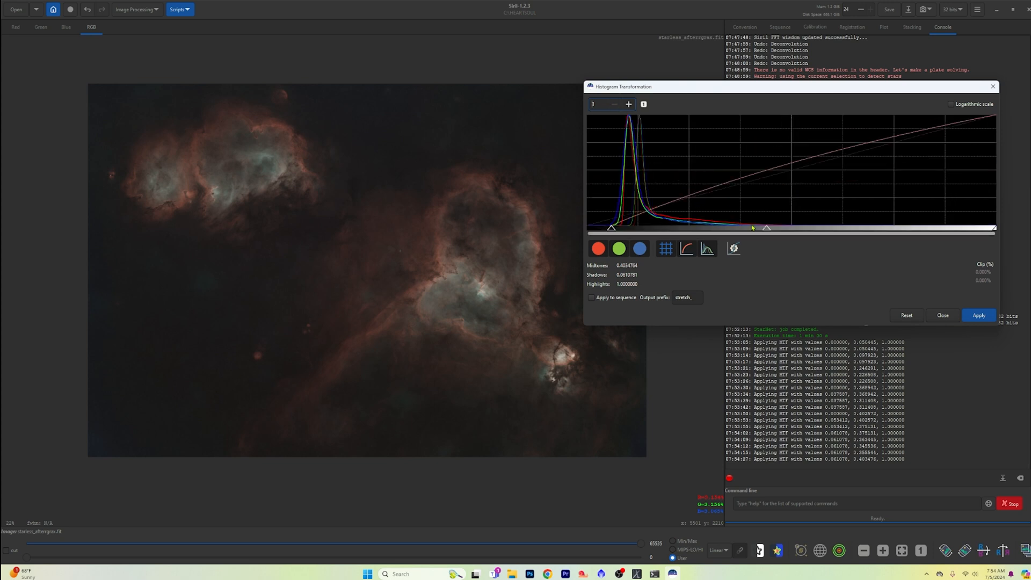
click(967, 314)
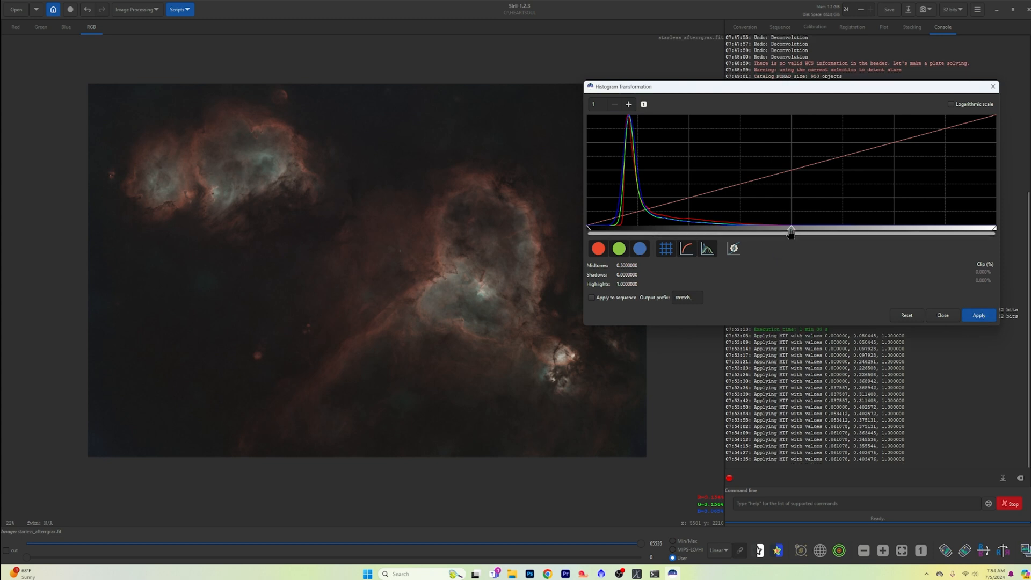
Step: Apply a last histogram stretch with midtones at about 0.420 and close the dialog
drag(791, 228, 759, 230)
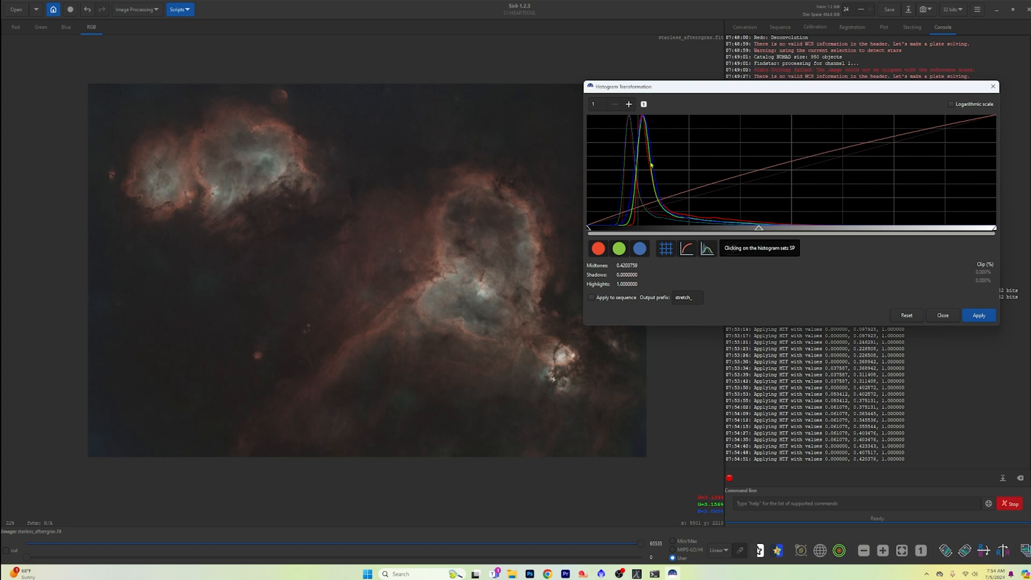
click(993, 87)
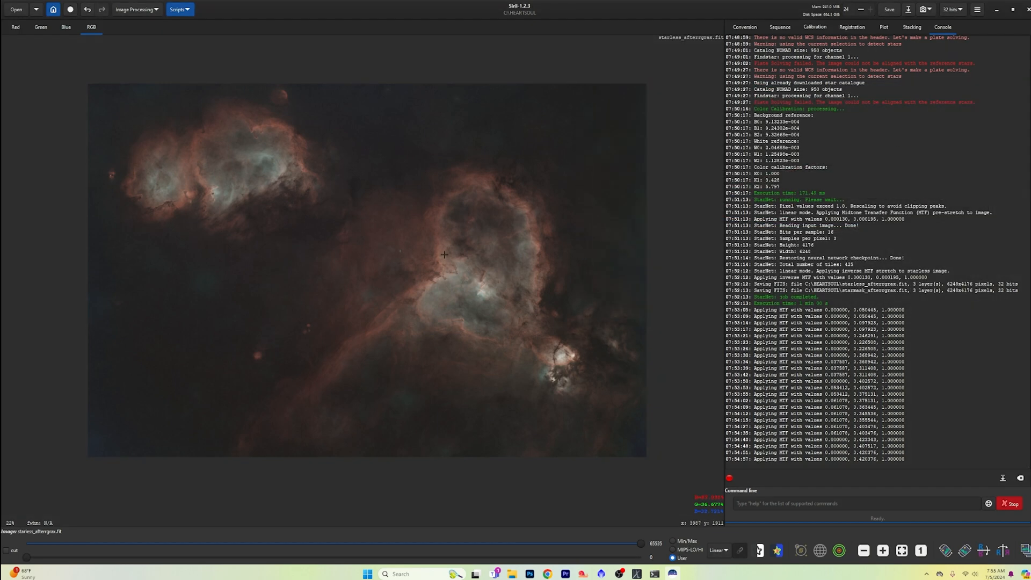
Step: Save the stretched starless image under its existing base name as a 16-bit unsigned integer TIFF in the HEARTSOUL folder
click(907, 10)
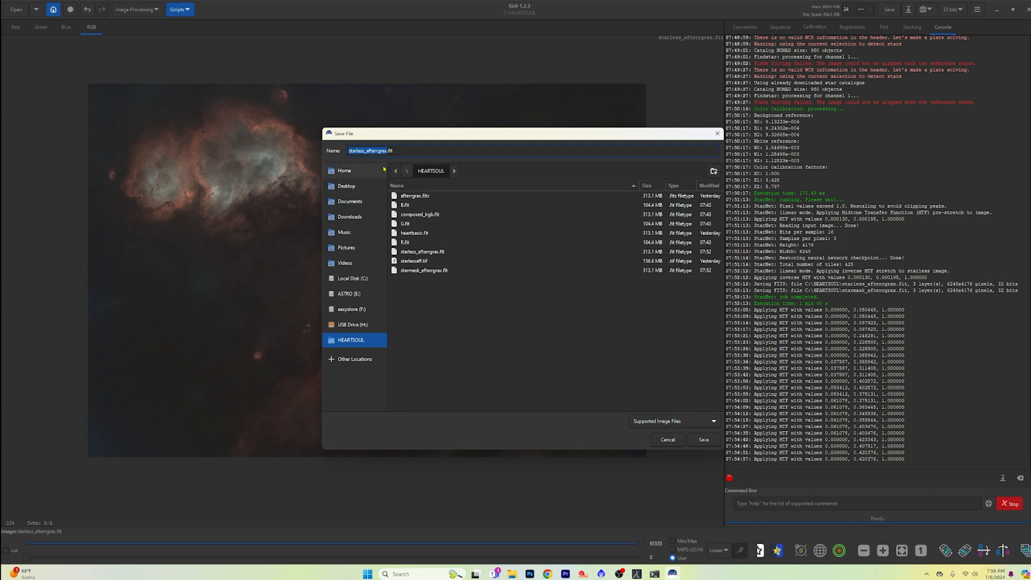
click(713, 421)
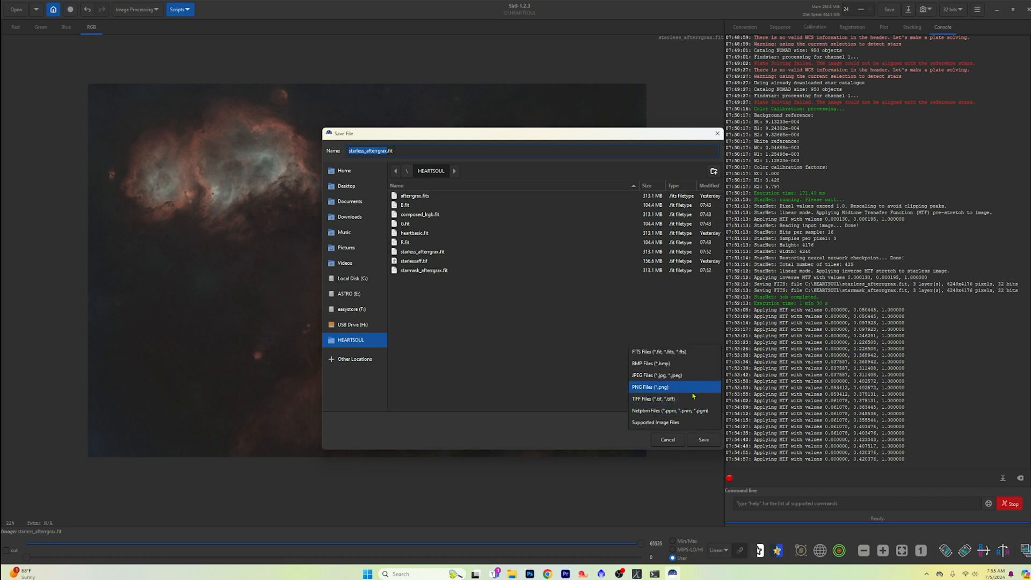
click(691, 401)
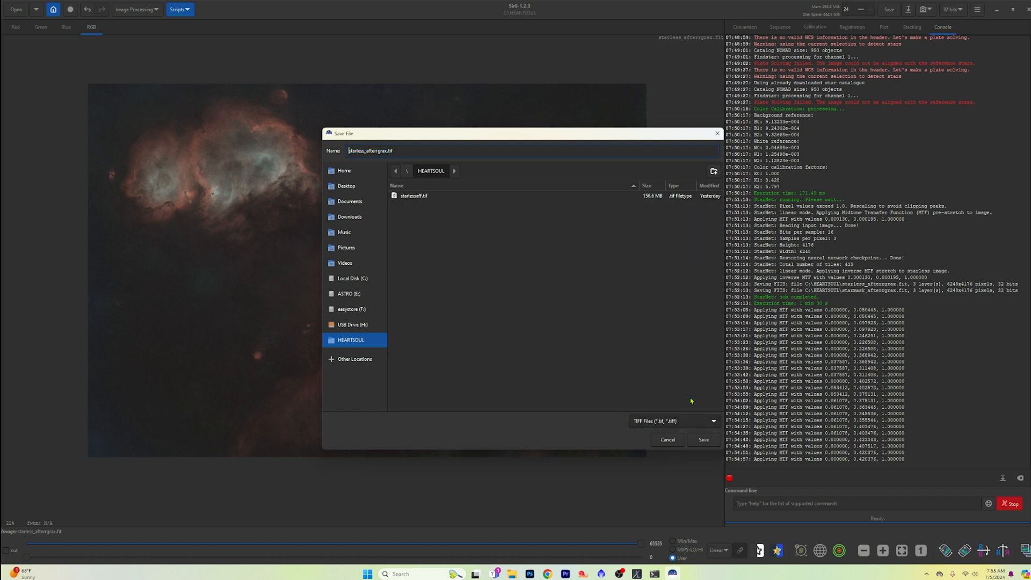
click(703, 440)
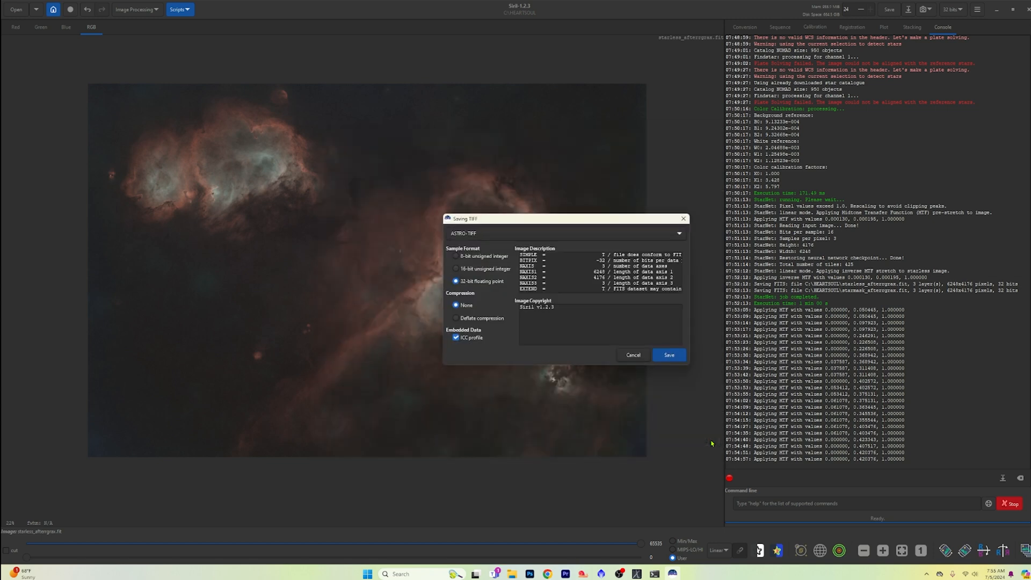
click(460, 268)
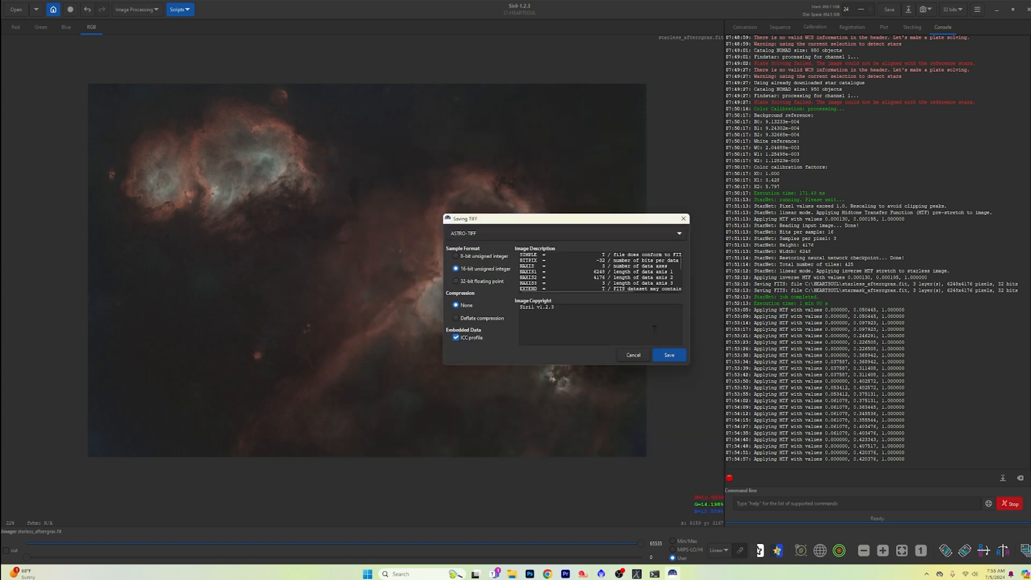
click(669, 355)
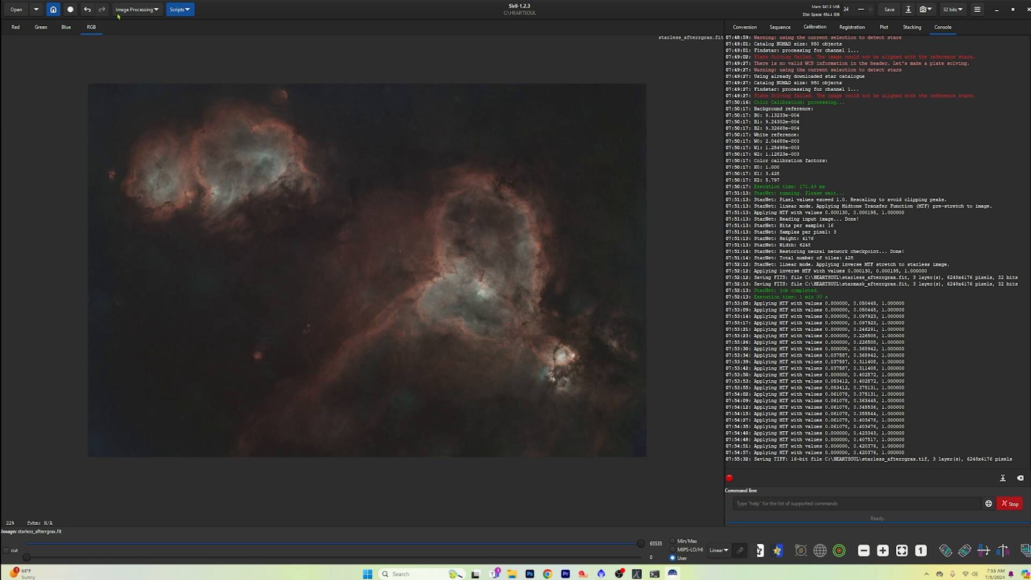
Step: Open the Star Recomposition tool to examine its background and star stretch parameters, and close it without applying anything
click(143, 10)
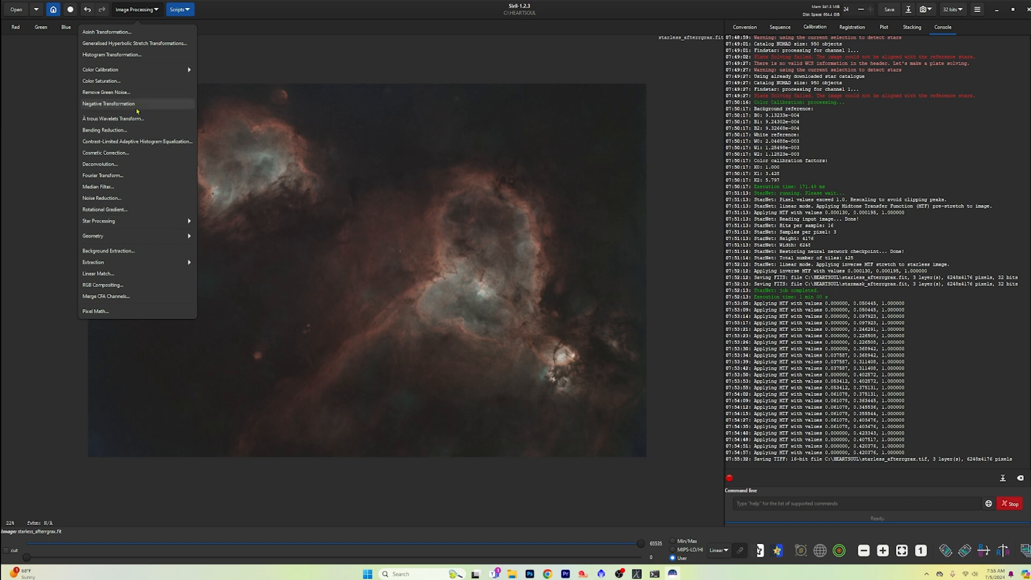
click(161, 221)
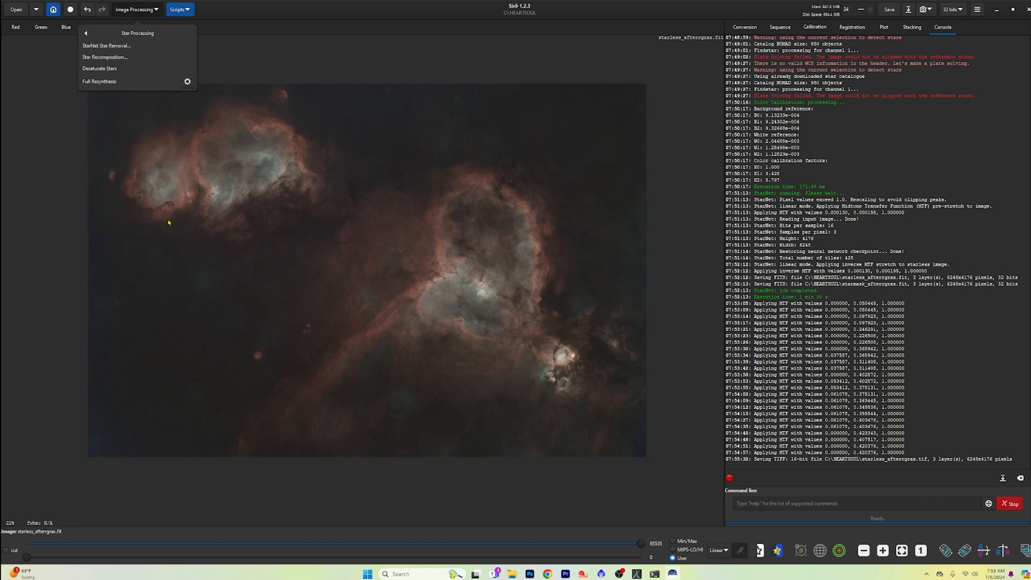
click(128, 58)
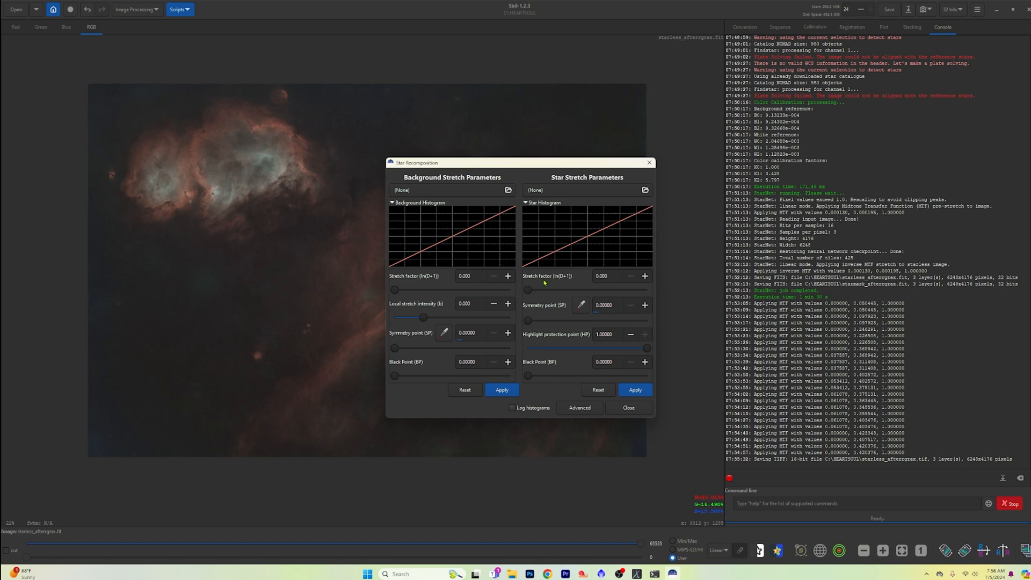
click(629, 408)
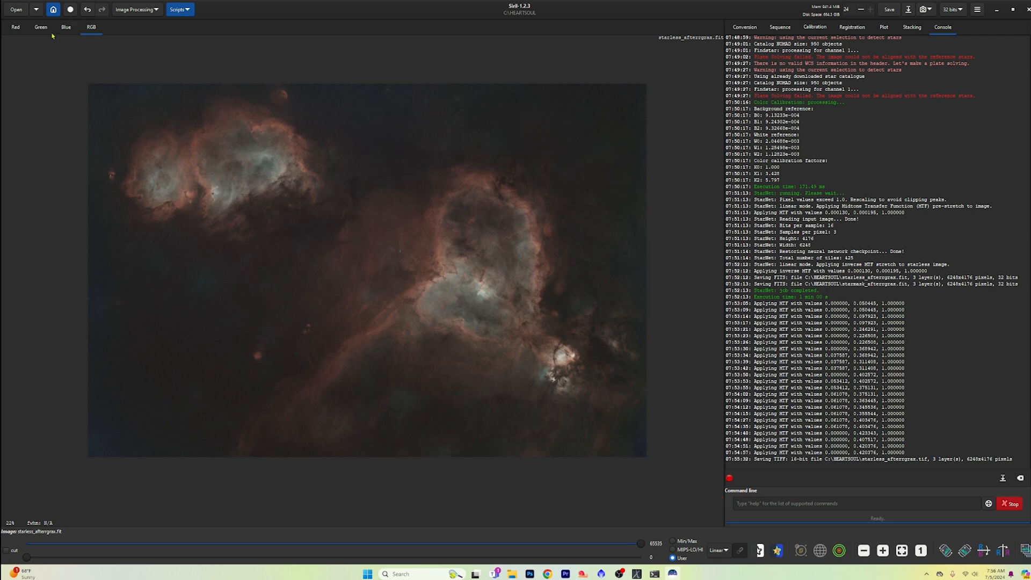
Step: Open the star mask image starmask_aftergrax.fit from the HEARTSOUL folder
click(15, 9)
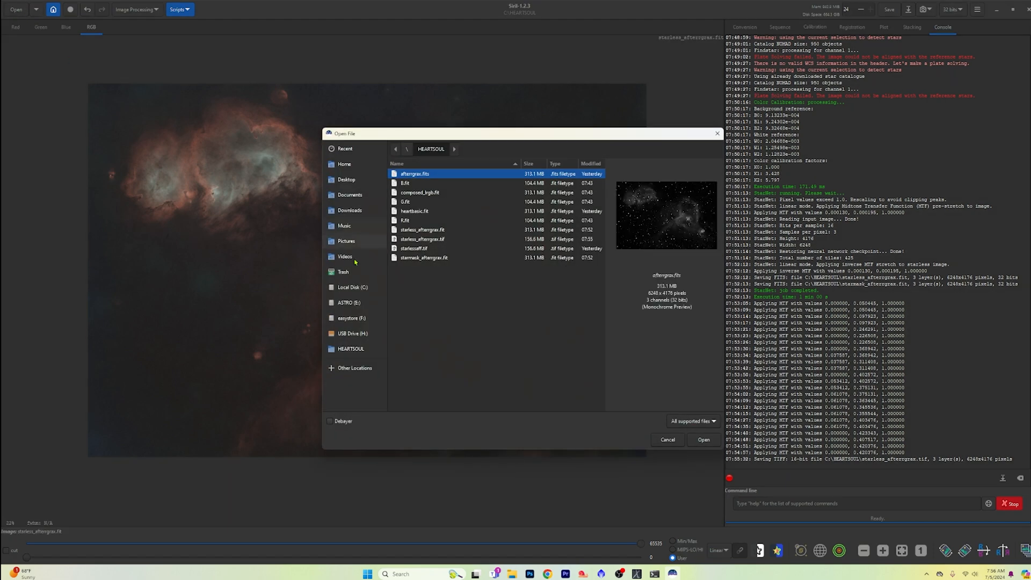
click(427, 259)
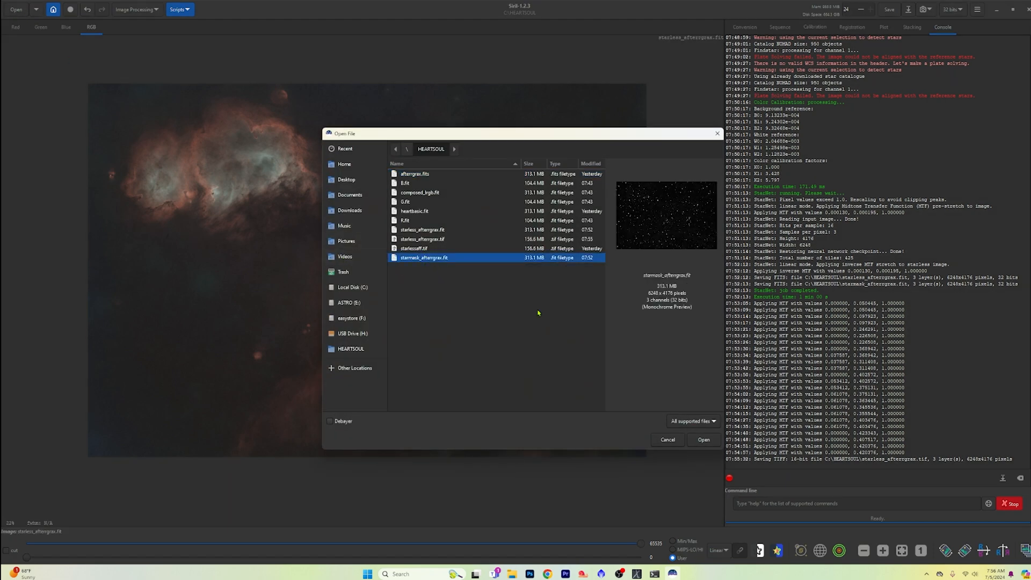
click(709, 440)
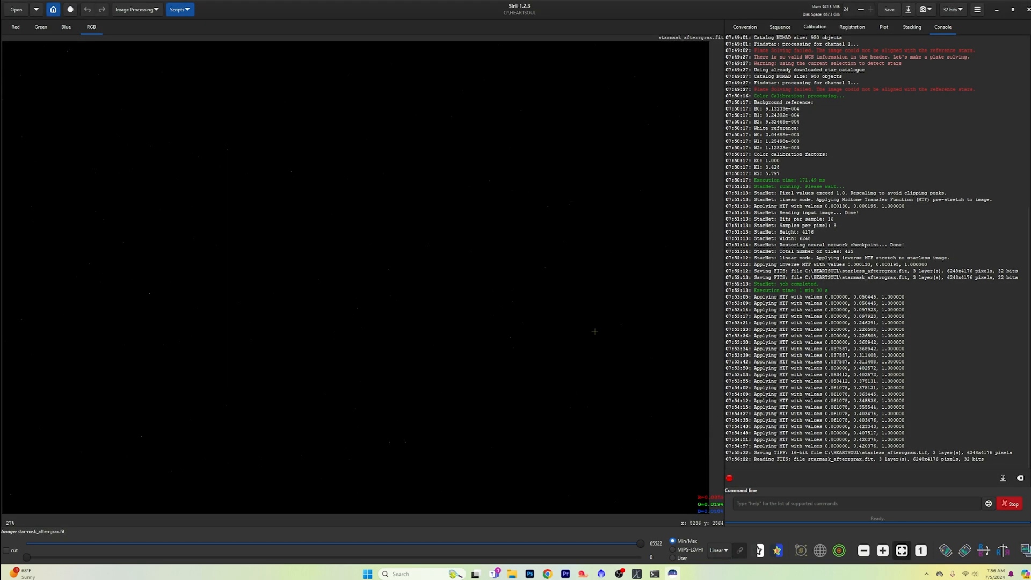
Step: Start a Histogram Transformation on the star mask in an enlarged dialog clear of the image, and apply a stretch with midtones at about 0.063
click(154, 9)
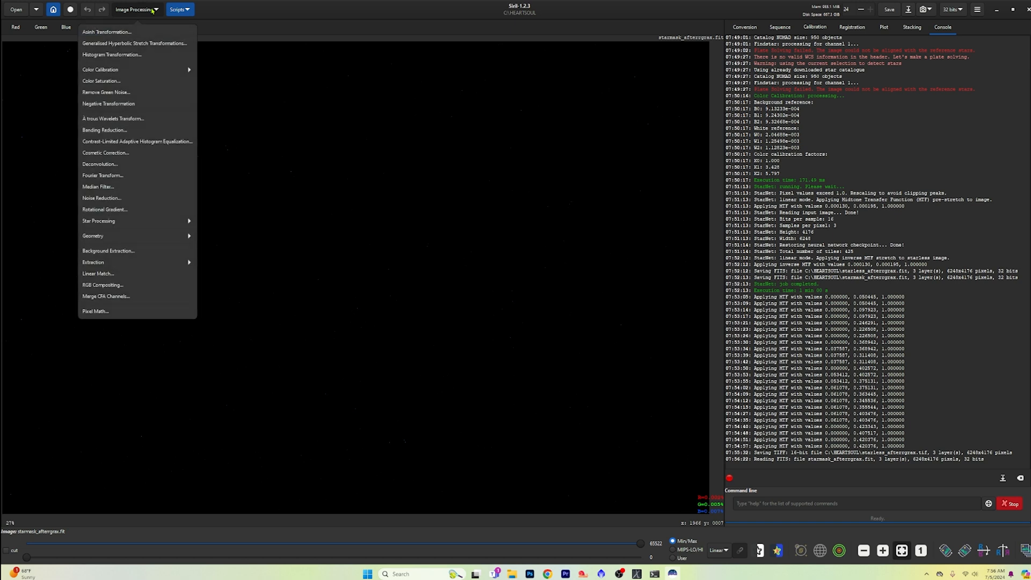
click(124, 55)
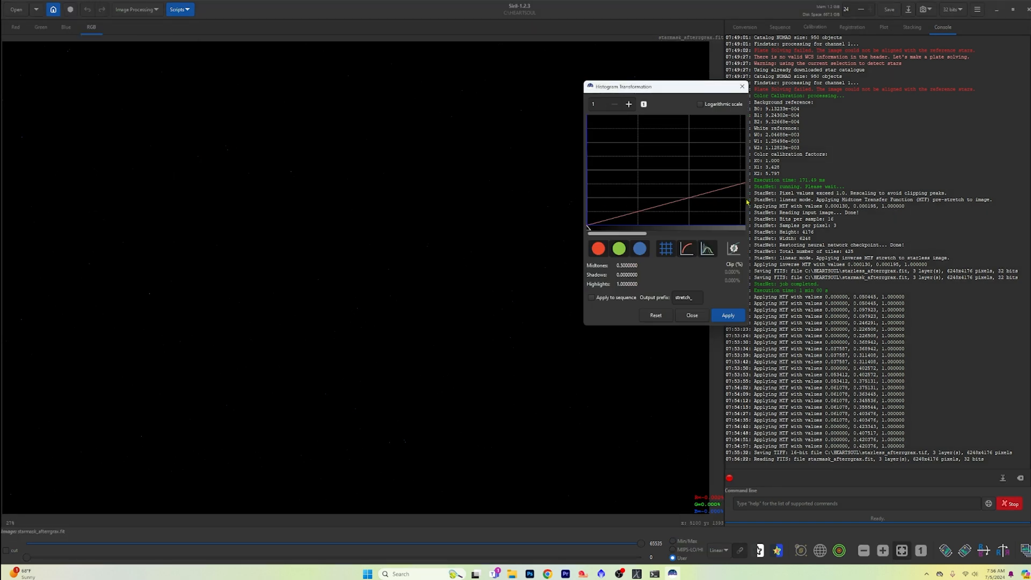
drag(584, 187, 339, 176)
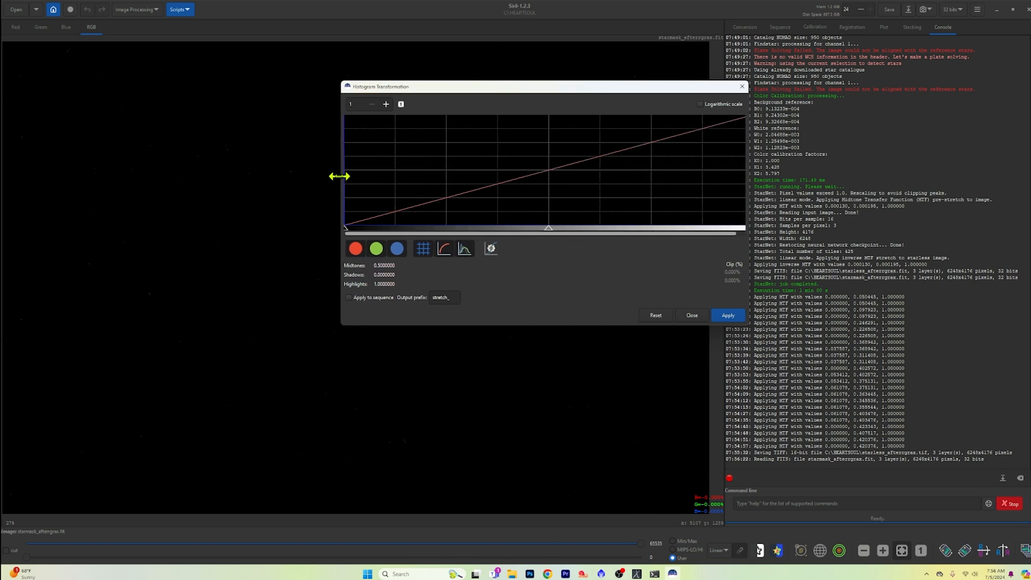
drag(511, 87, 737, 71)
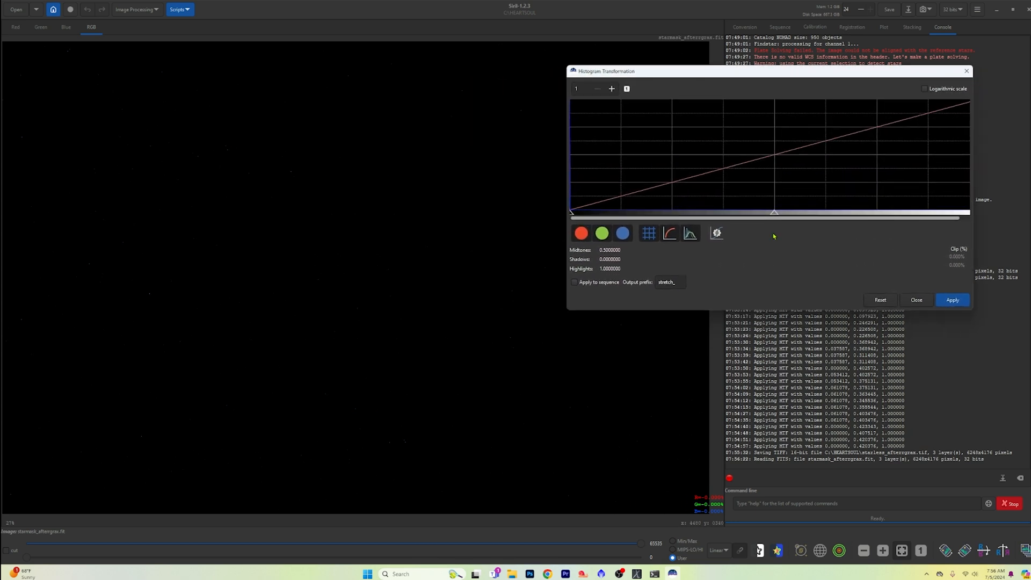
drag(774, 213, 595, 213)
click(953, 300)
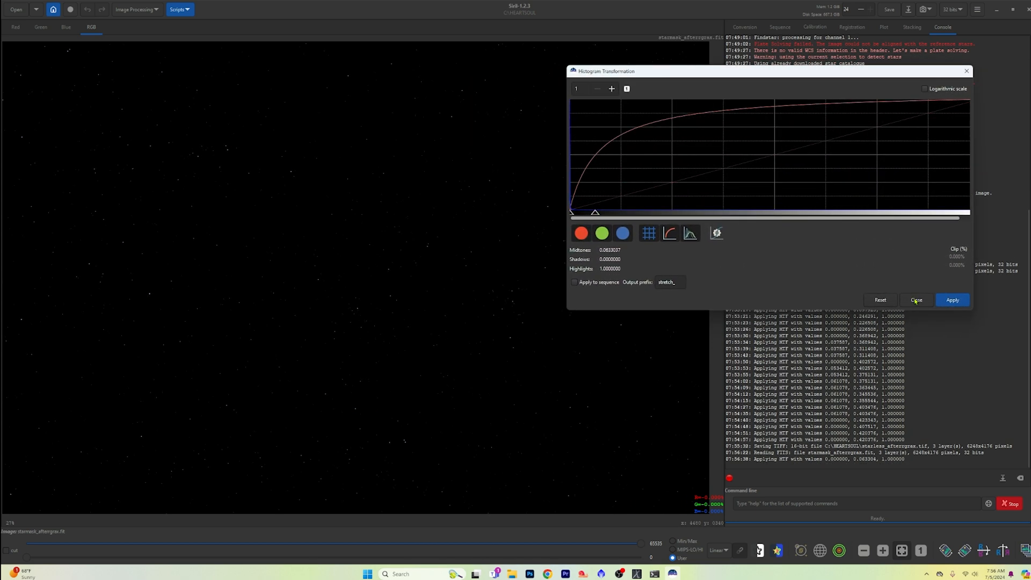
click(953, 299)
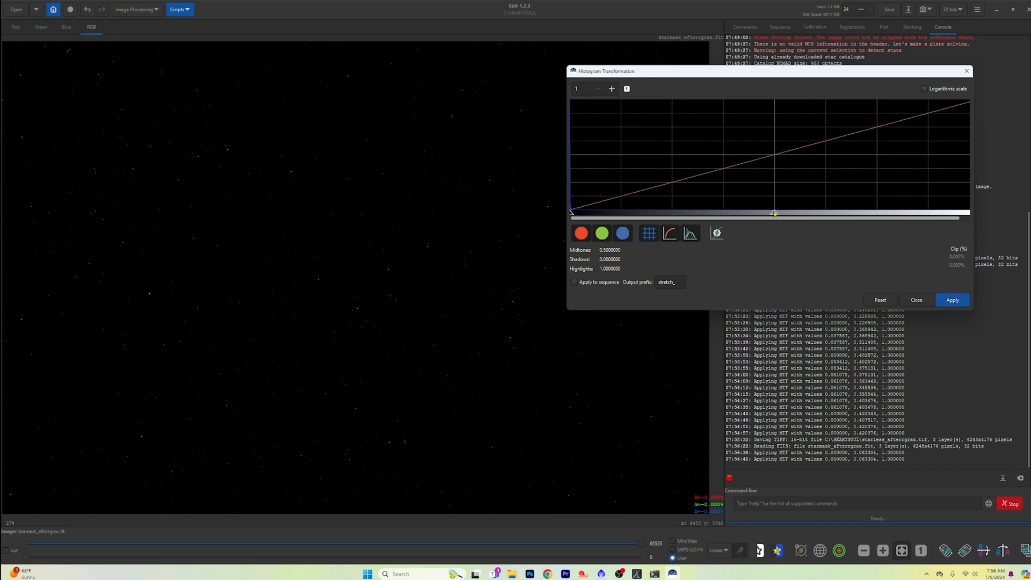
Step: Apply two further histogram stretches to the star mask, with midtones at about 0.090 and about 0.101
drag(774, 214, 607, 214)
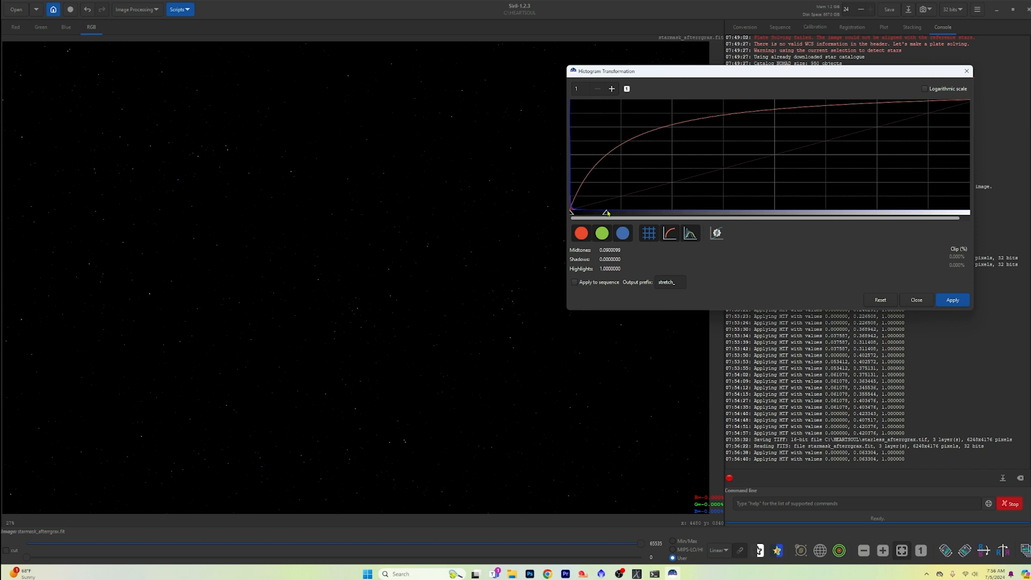
click(940, 302)
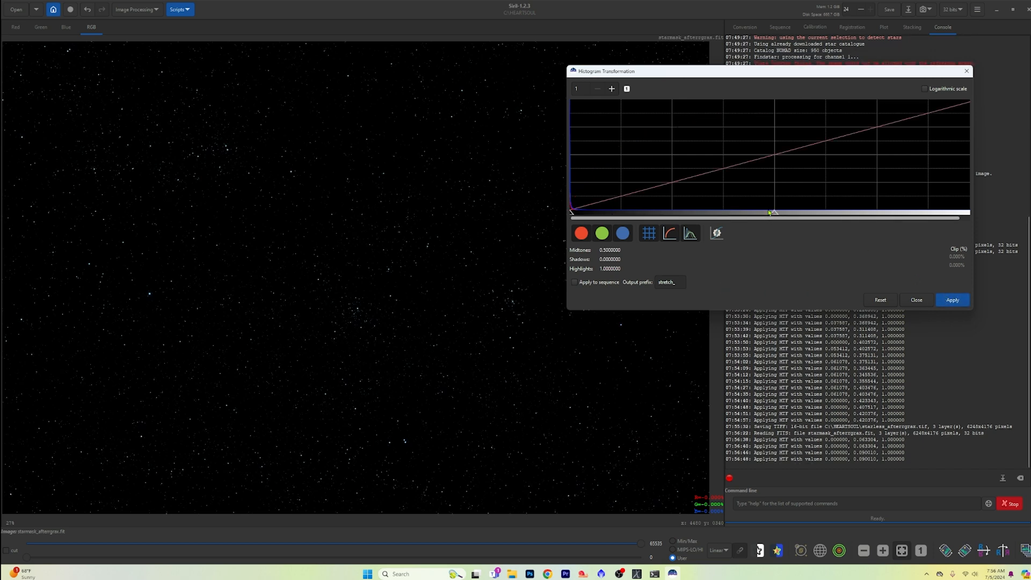
drag(773, 215, 611, 213)
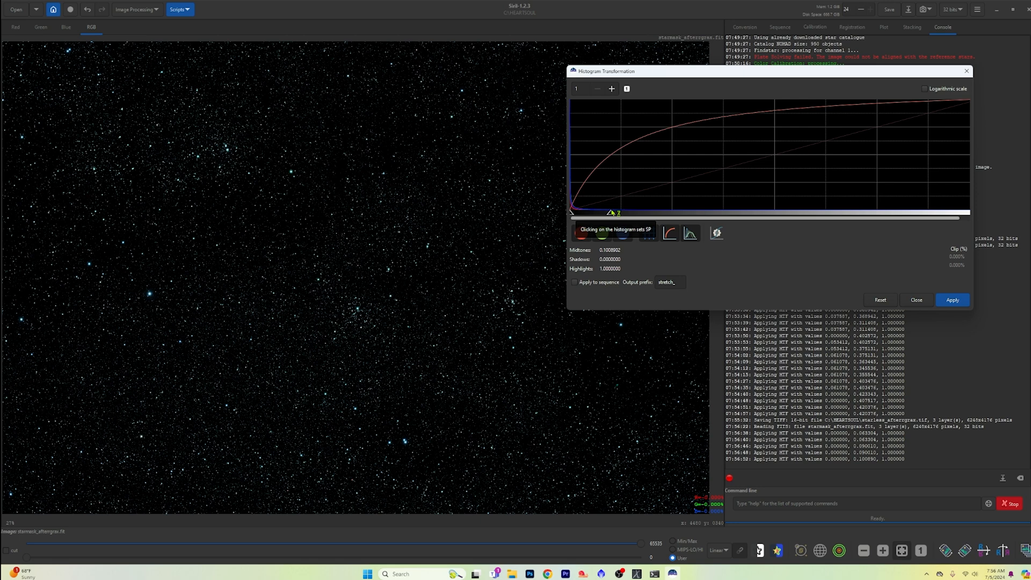
click(955, 301)
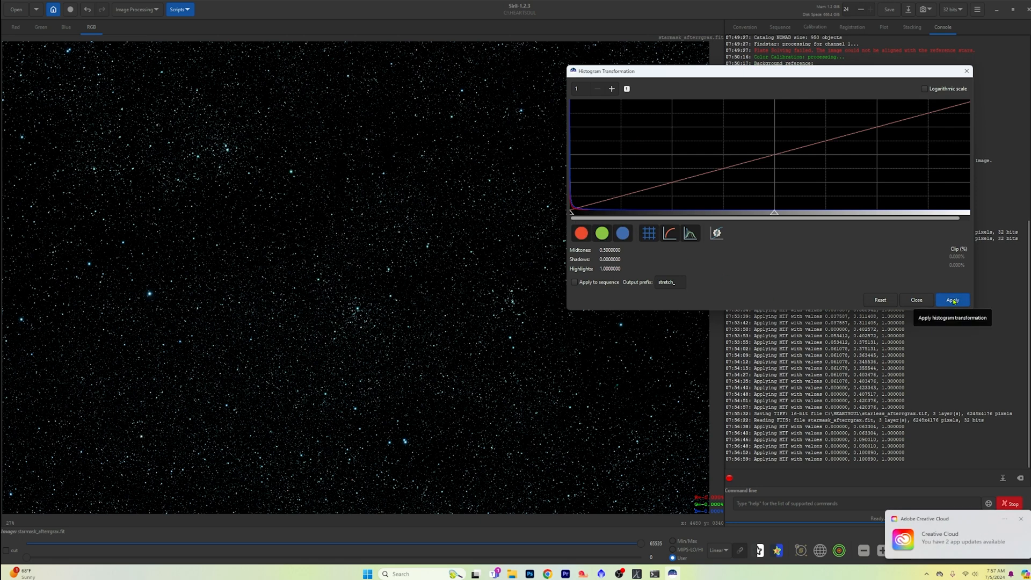
Step: Apply a gentle last histogram stretch to the star mask with midtones at about 0.402 and close the dialog
drag(774, 214, 735, 214)
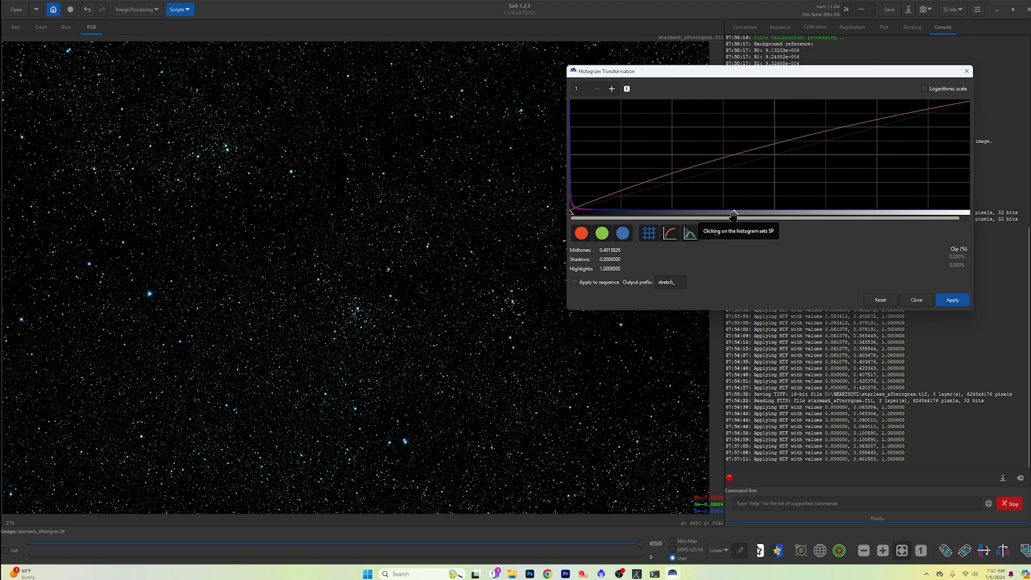
click(956, 302)
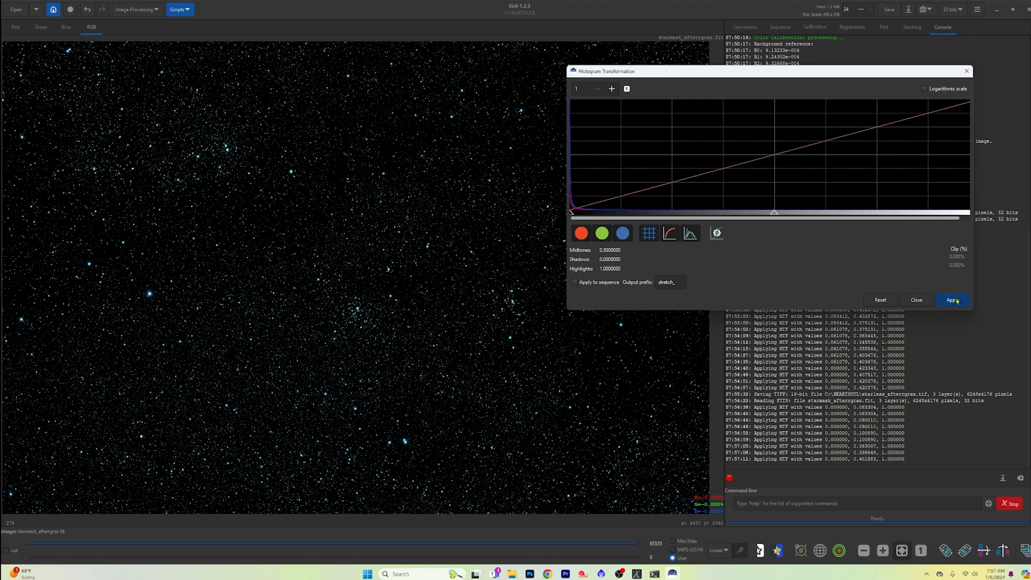
click(966, 71)
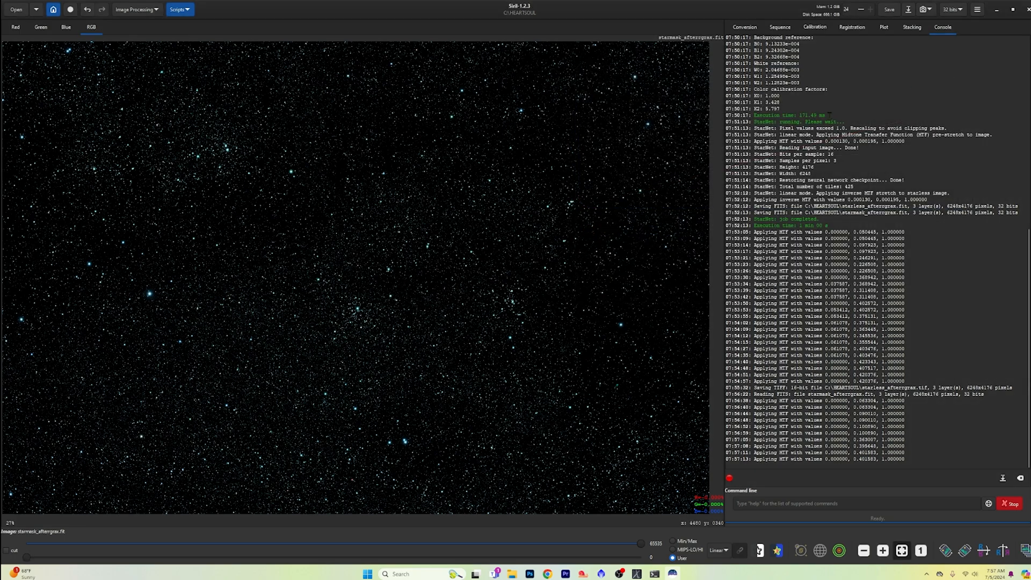
Step: Check the stretched stars up close and save the star mask as starmask_aftergrax.tif, a 16-bit unsigned integer TIFF, in the HEARTSOUL folder
scroll(545, 210, down, 4)
scroll(545, 209, up, 6)
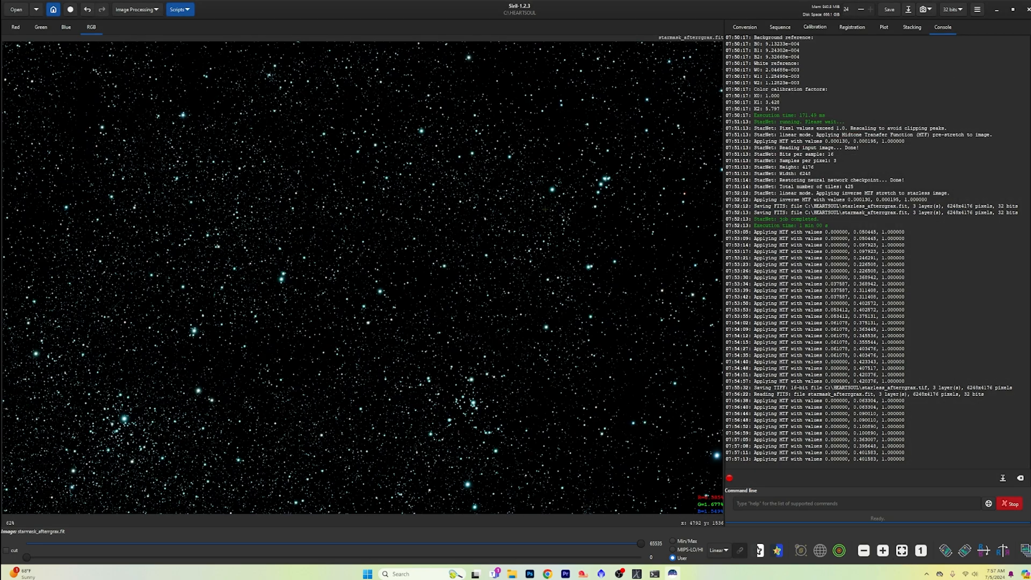
scroll(545, 209, down, 3)
scroll(545, 209, up, 1)
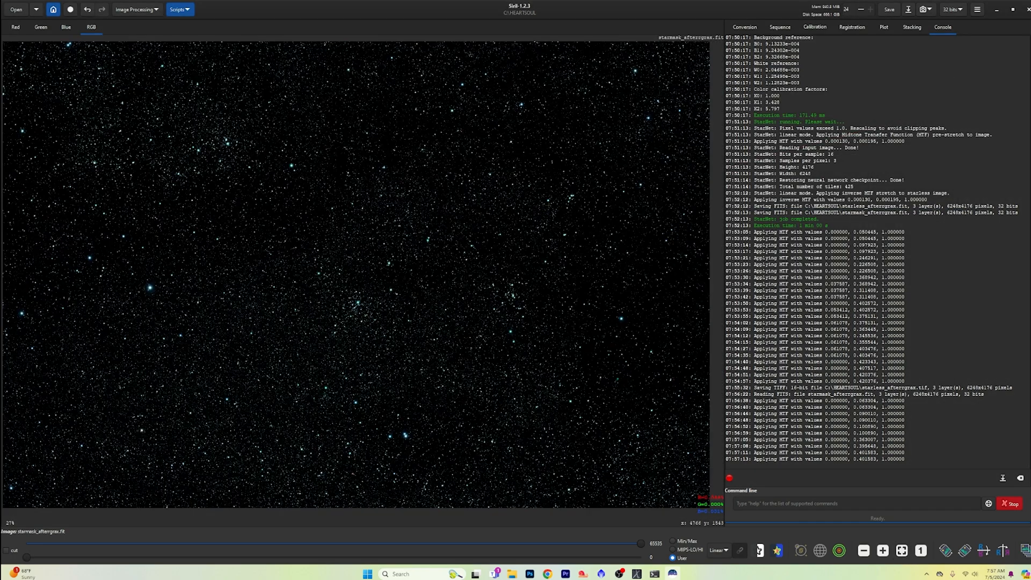
click(907, 10)
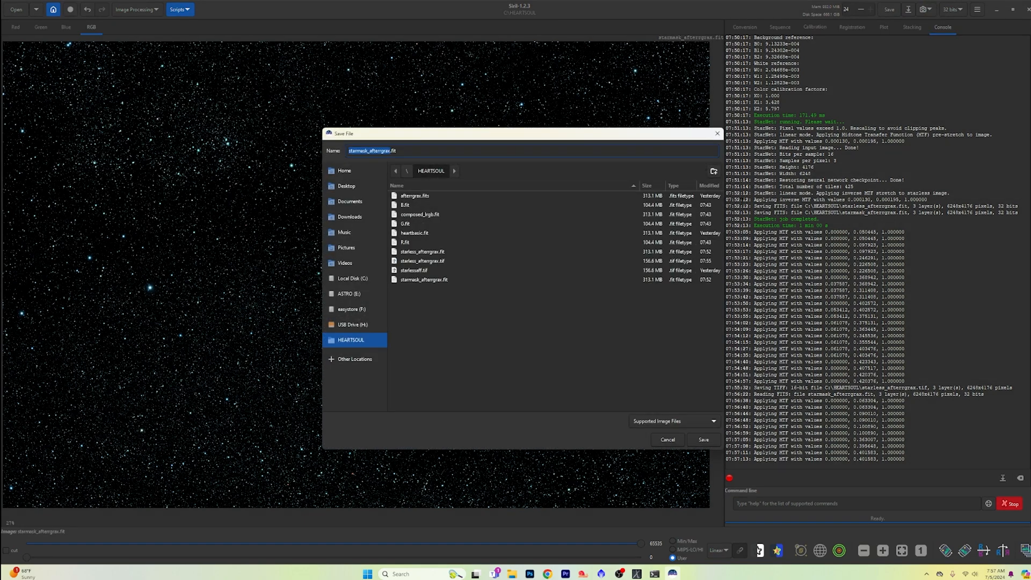
click(704, 419)
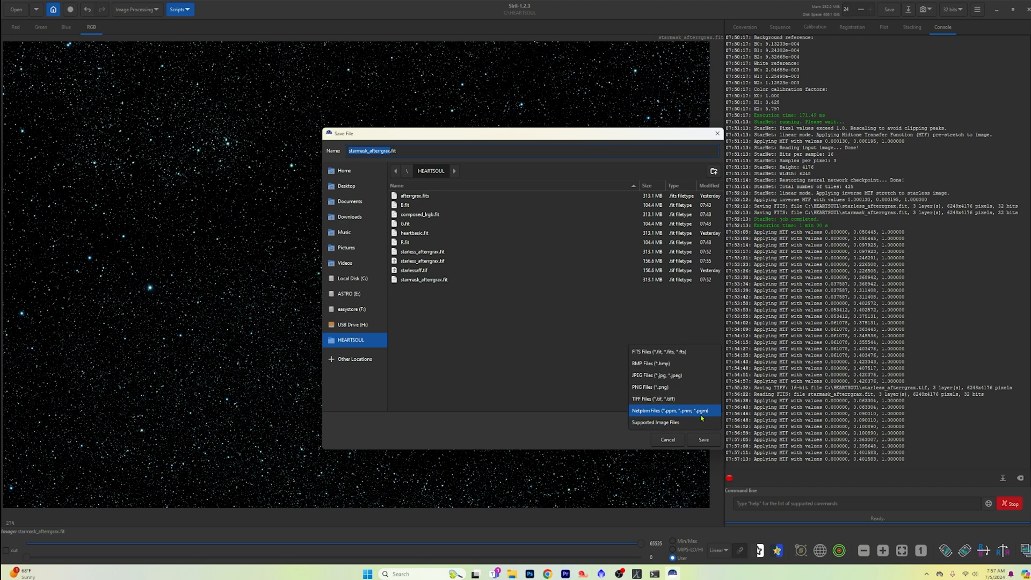
click(688, 397)
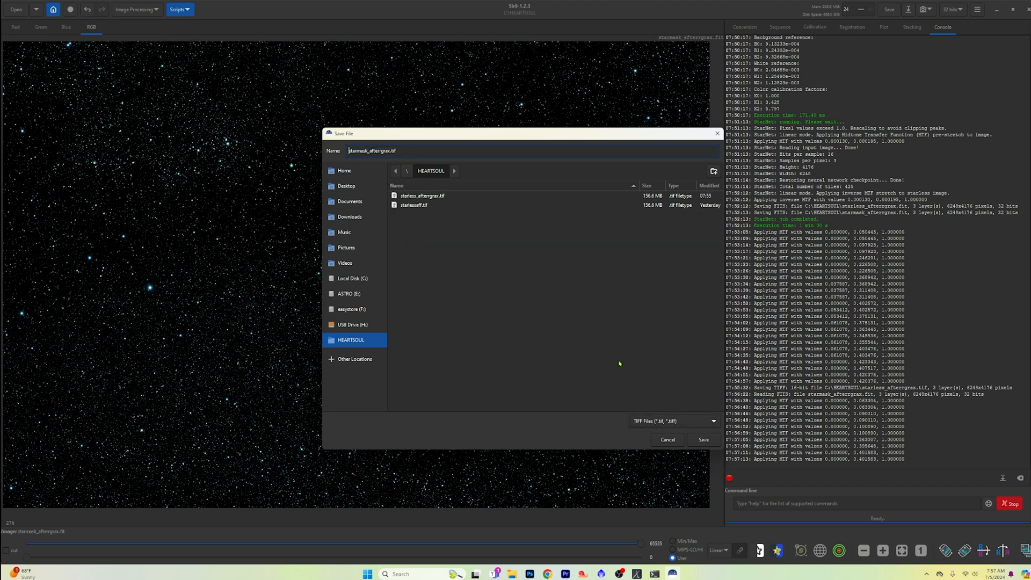
click(703, 439)
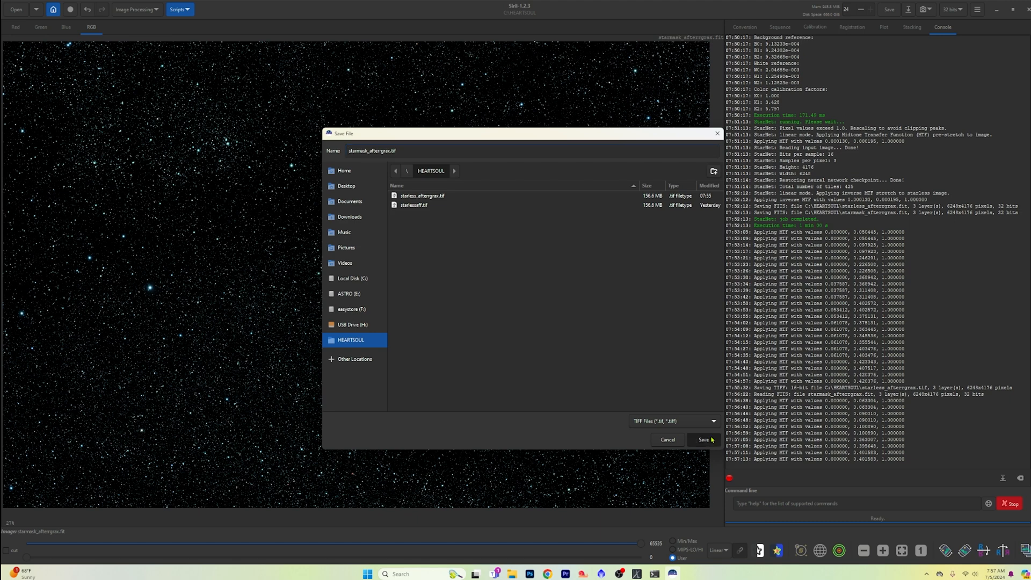
click(410, 267)
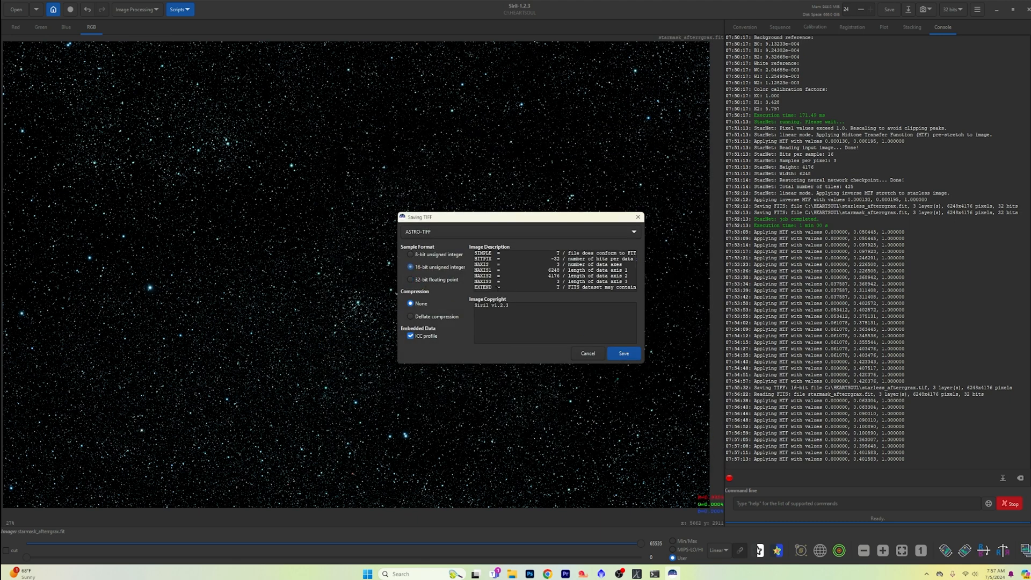
click(623, 354)
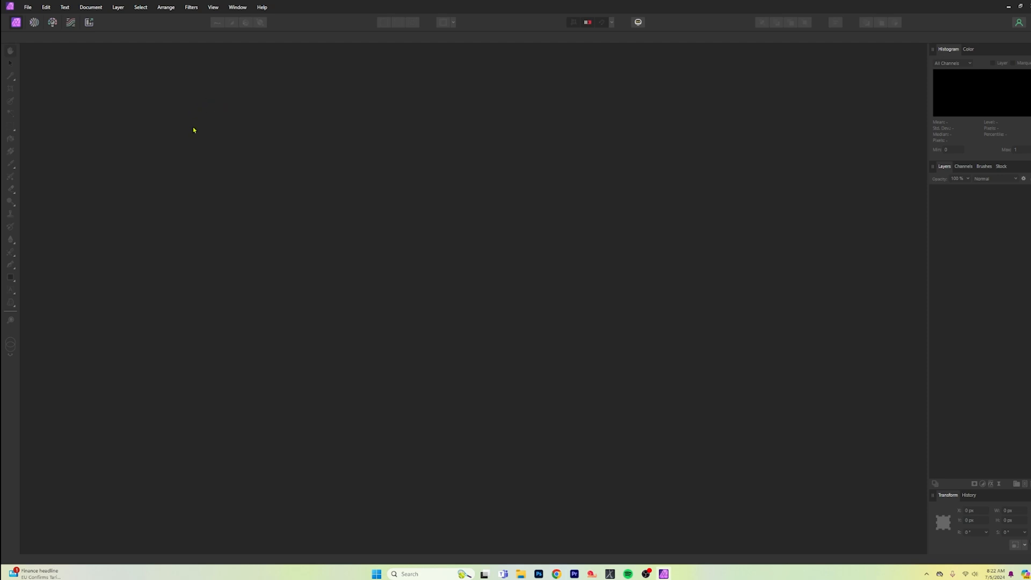
Step: Switch to Affinity Photo and open the starless_aftergrax image from the master folder
click(28, 7)
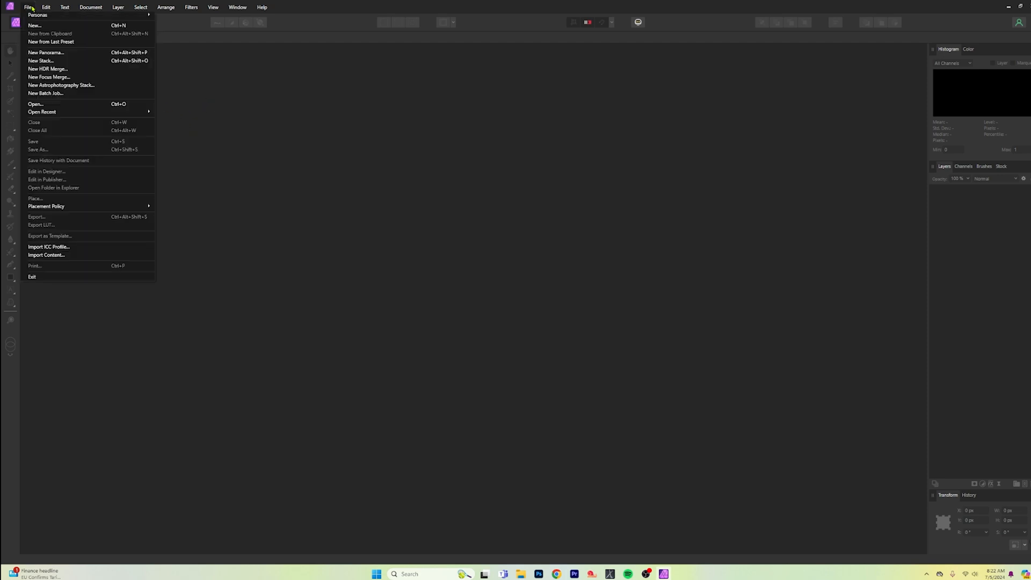
click(81, 106)
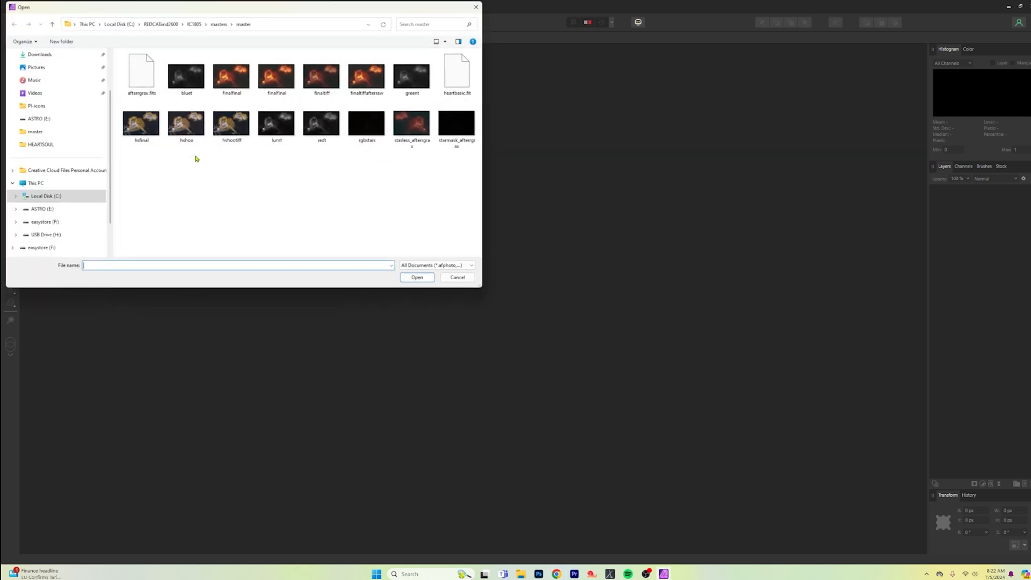
click(411, 128)
click(420, 278)
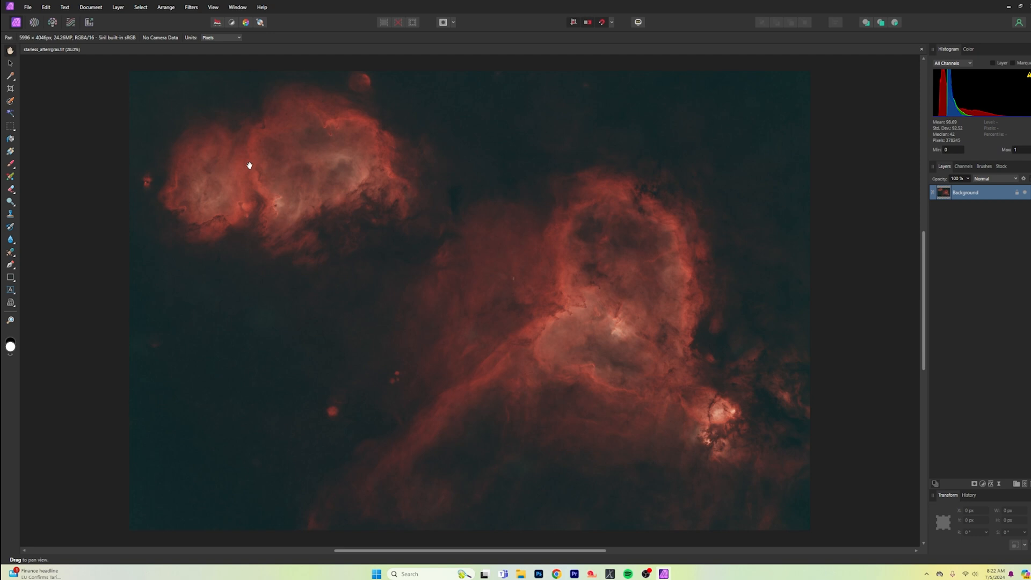
Step: Add the starmask_aftergrax image from the master folder to the starless document as a new layer above the Background
click(26, 7)
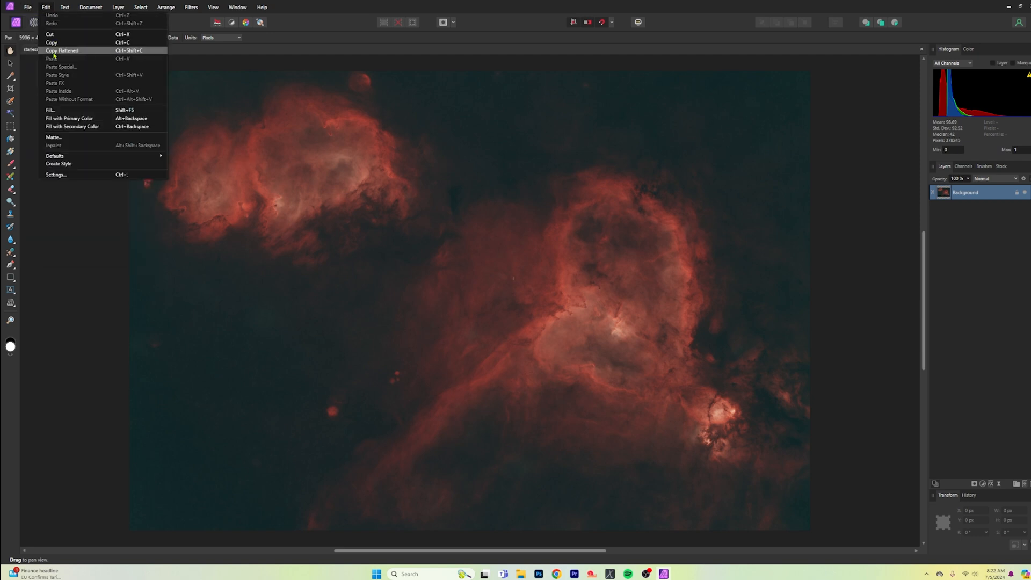
click(51, 106)
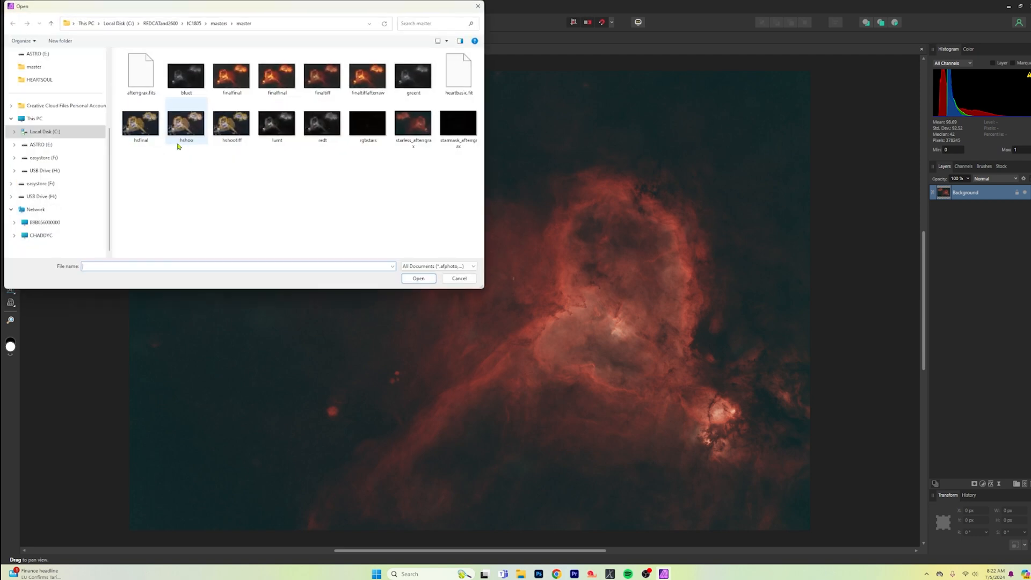
click(457, 126)
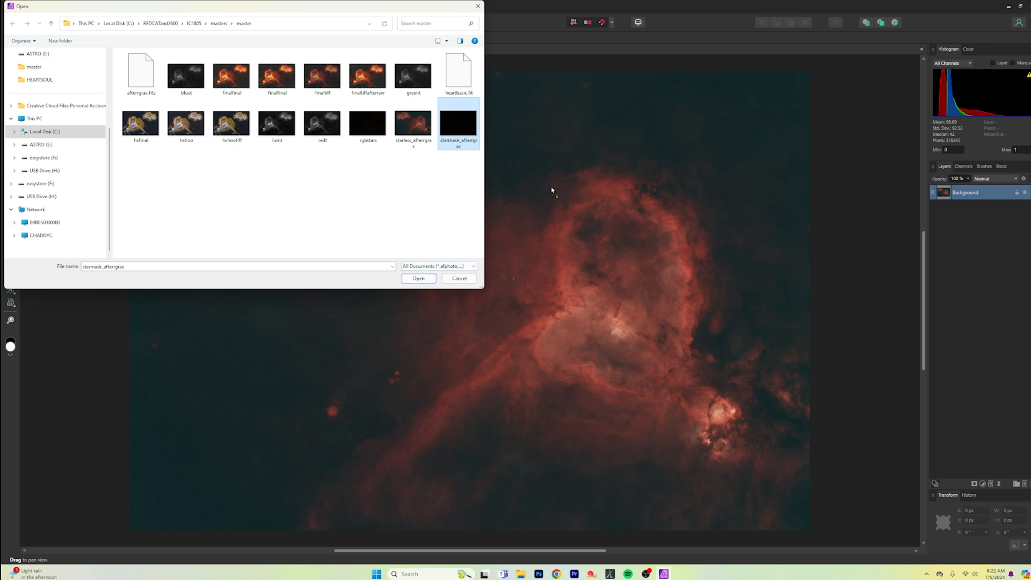
drag(552, 190, 552, 190)
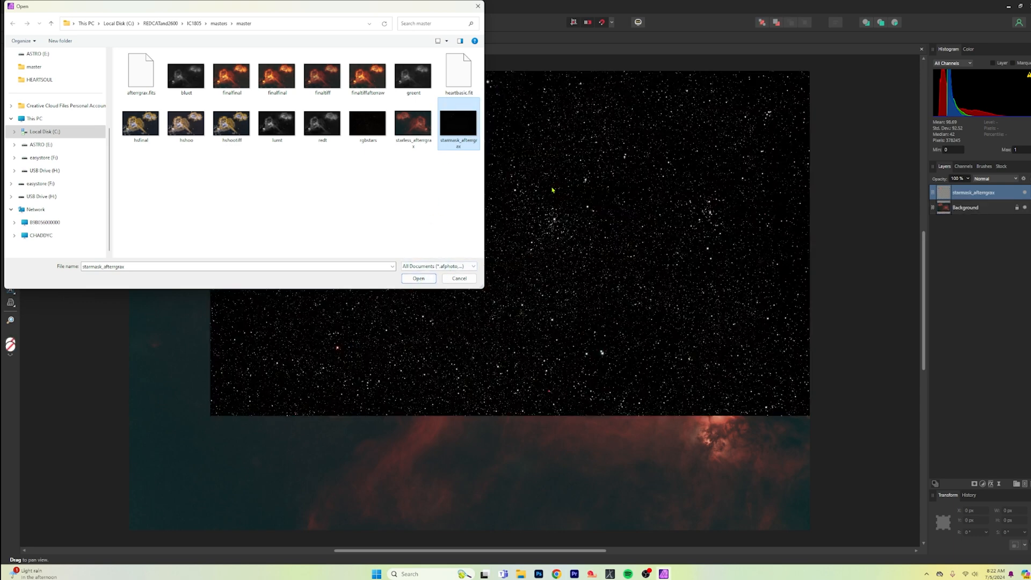
Step: Close the file dialog and move the starmask_aftergrax layer to align exactly with the Background at X 0 px, Y 0 px
click(459, 278)
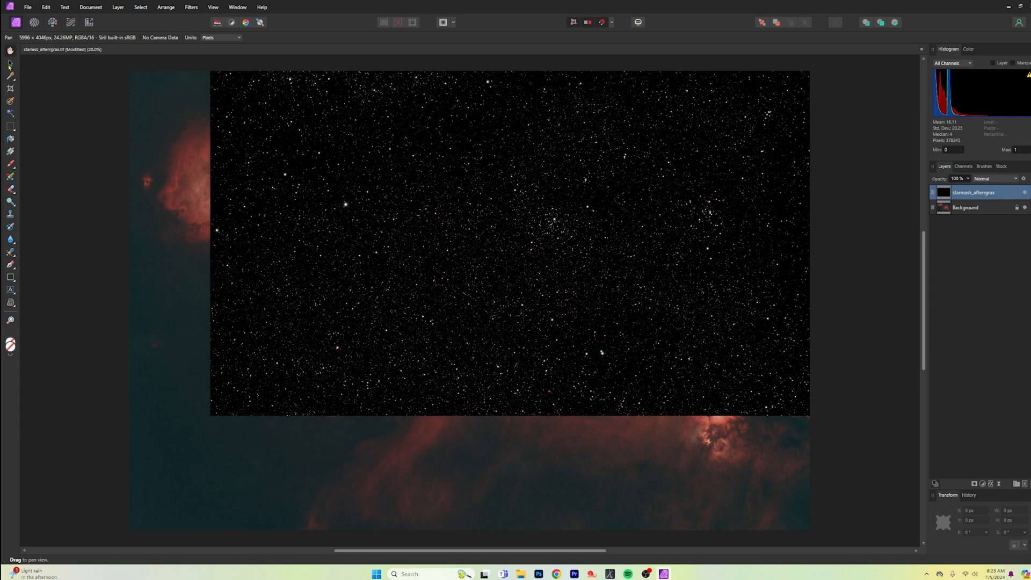
click(10, 63)
drag(418, 144, 324, 263)
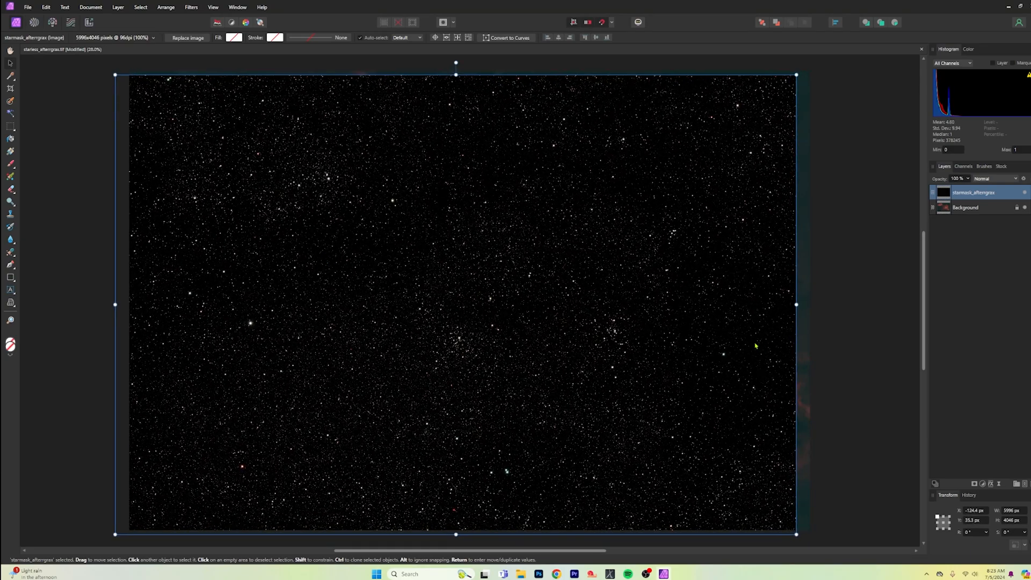
scroll(832, 340, up, 2)
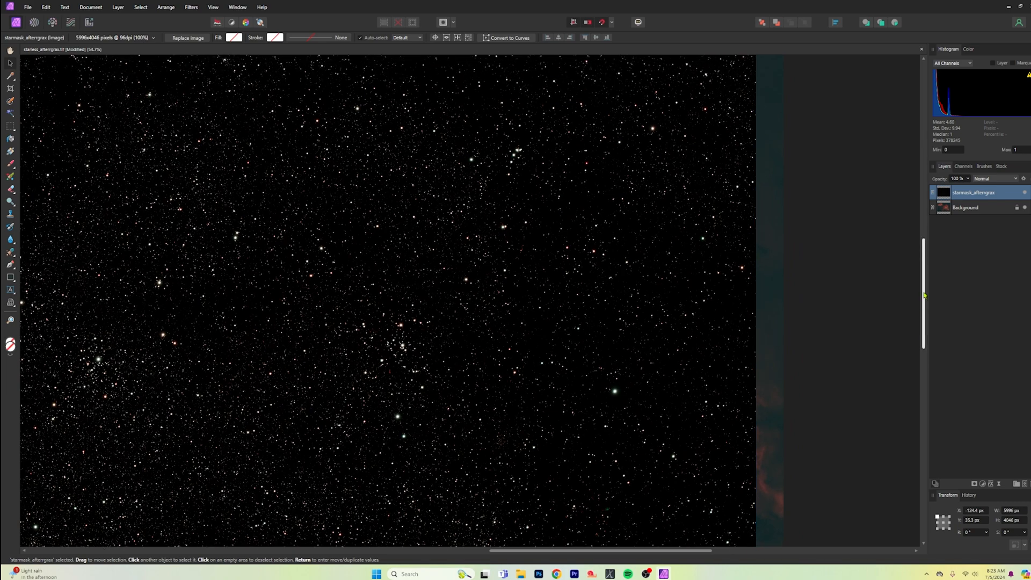
drag(923, 294, 924, 198)
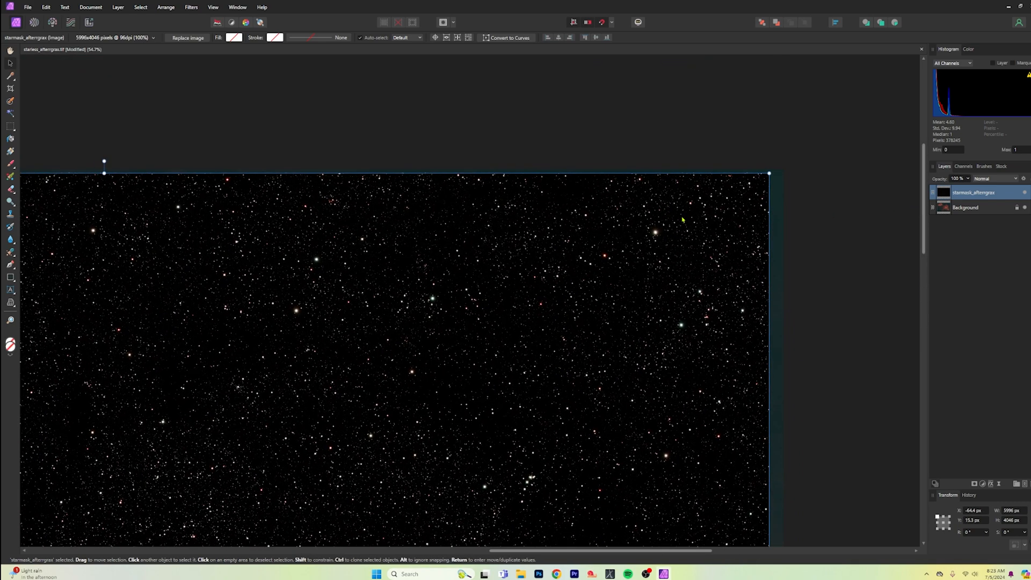
mouse_move(683, 219)
mouse_down()
mouse_move(702, 220)
mouse_move(683, 221)
mouse_up()
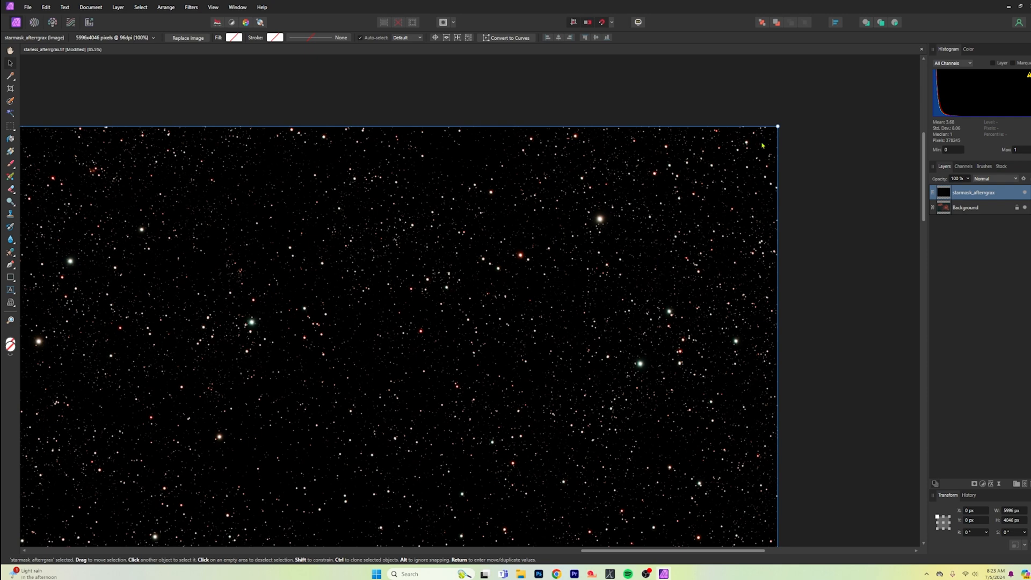
scroll(422, 174, down, 6)
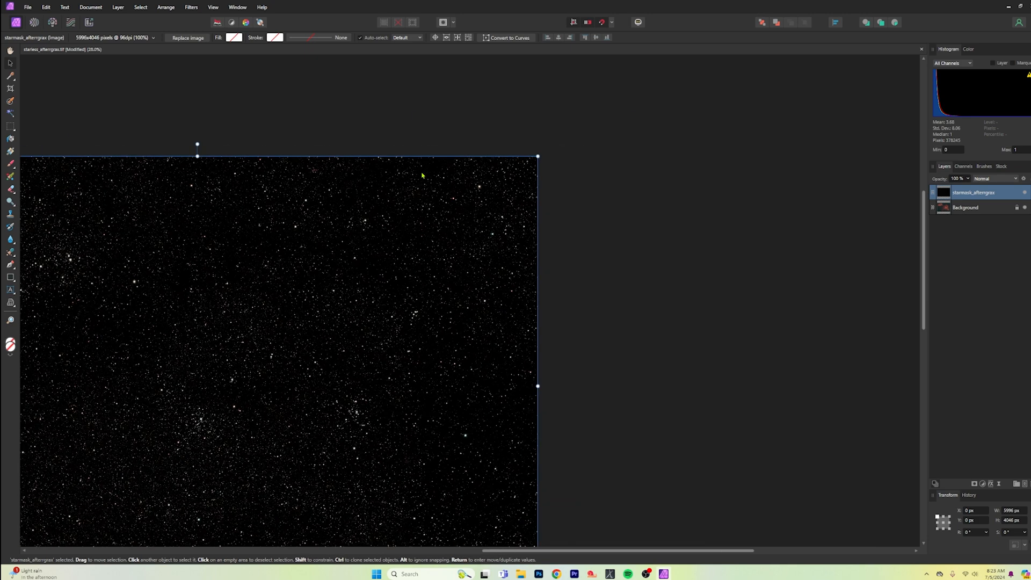
drag(597, 546, 472, 531)
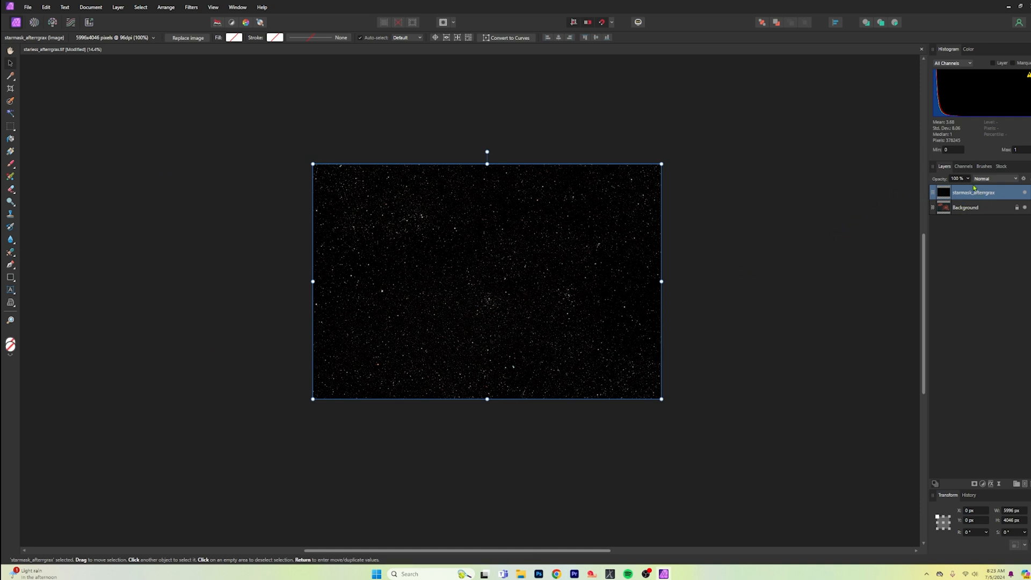
Step: Compare the image with the star mask layer hidden and shown, and set that layer's blend mode to Screen
click(1025, 192)
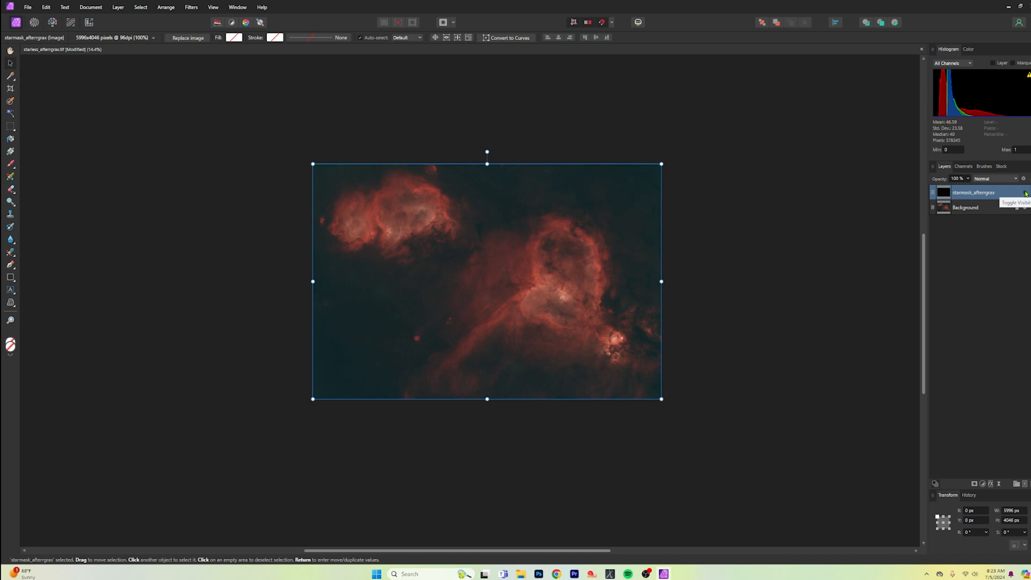
click(1024, 192)
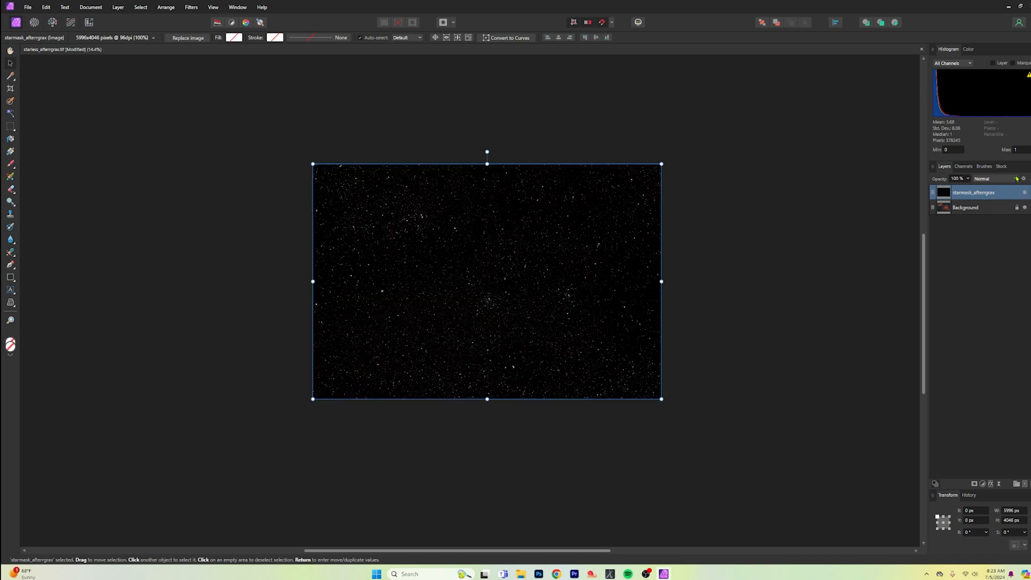
click(1011, 178)
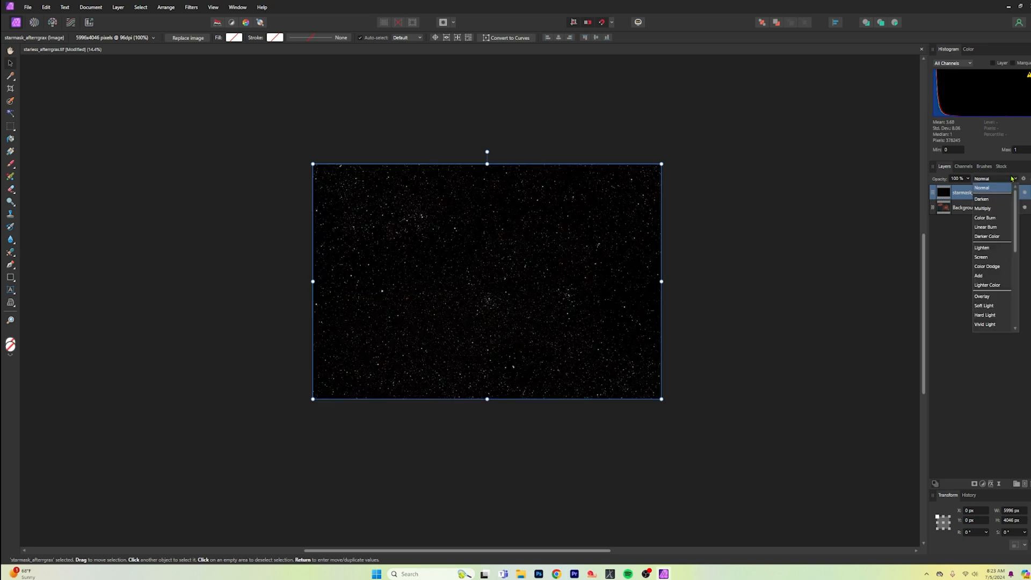
click(991, 258)
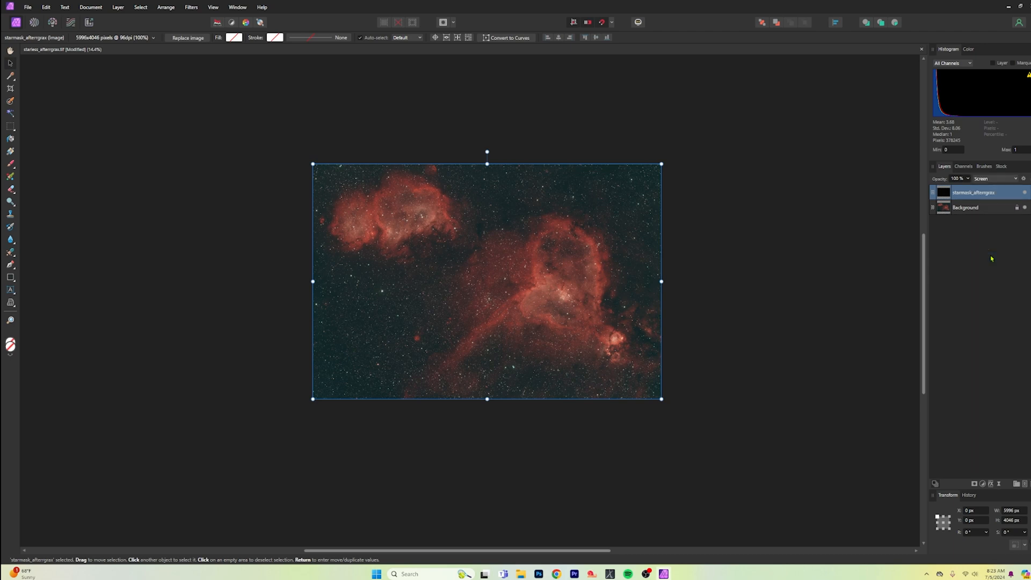
click(791, 275)
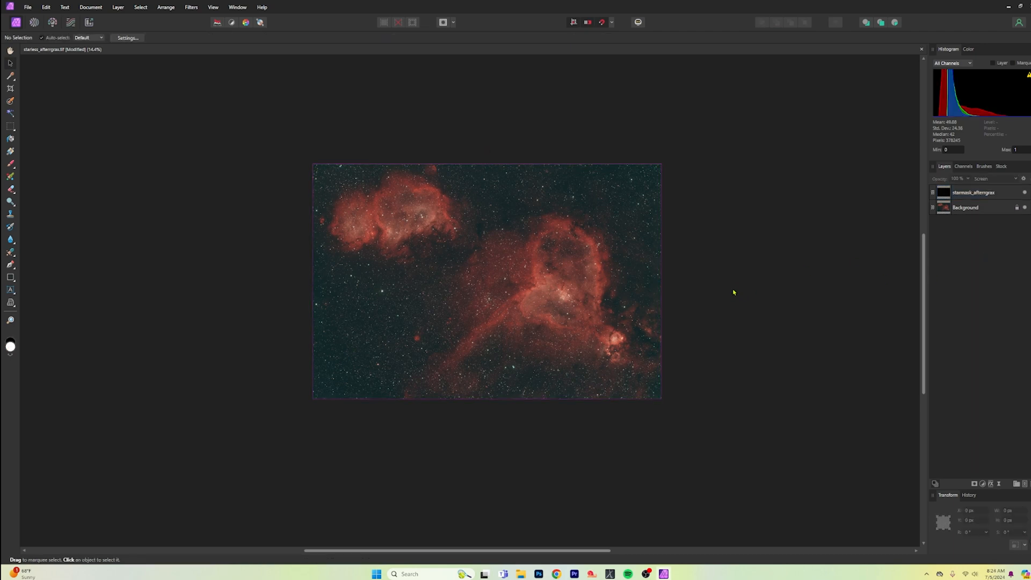
scroll(731, 289, up, 2)
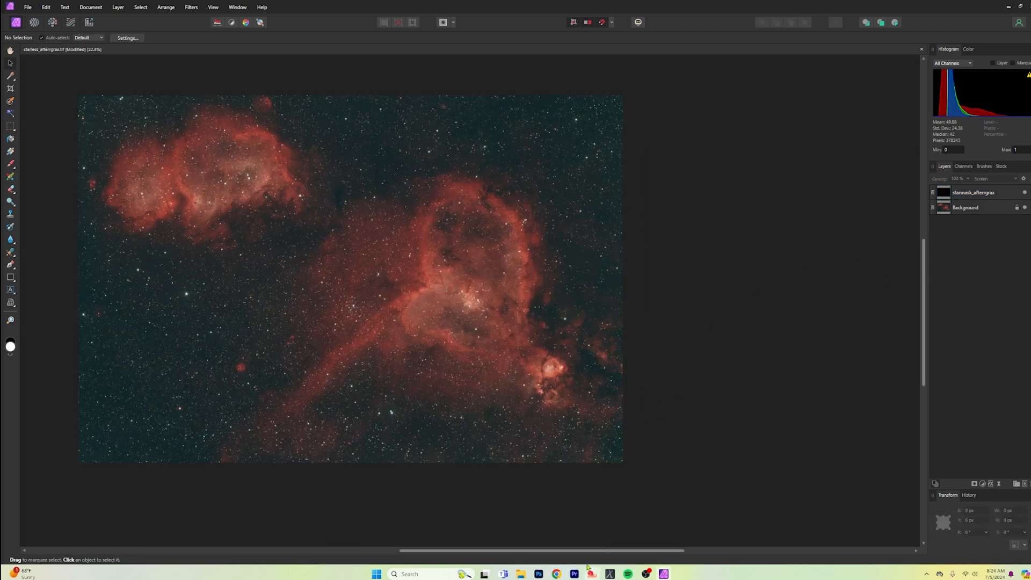
drag(592, 550, 522, 545)
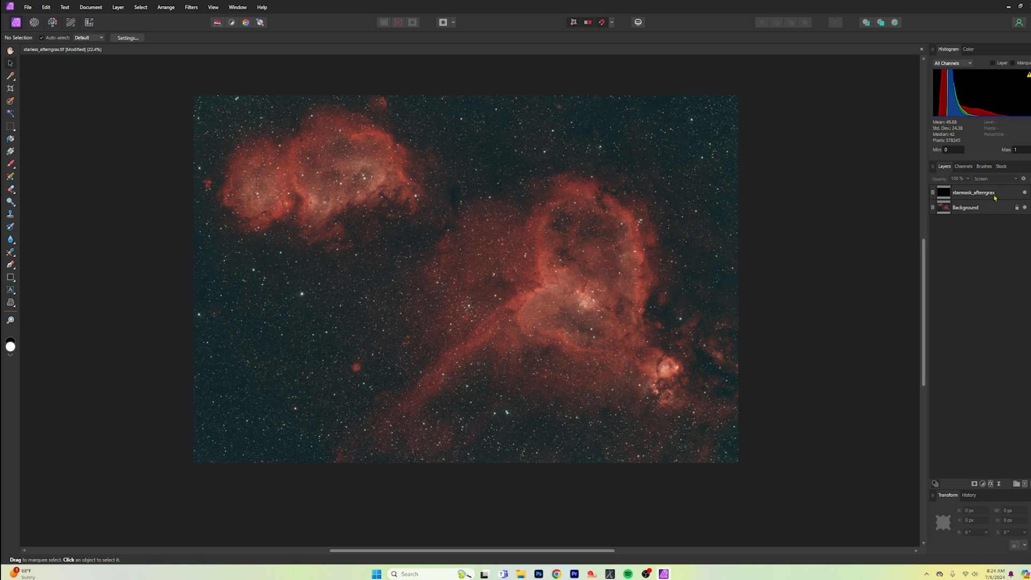
Step: Hide the starmask_aftergrax layer and duplicate the Background layer
click(1024, 192)
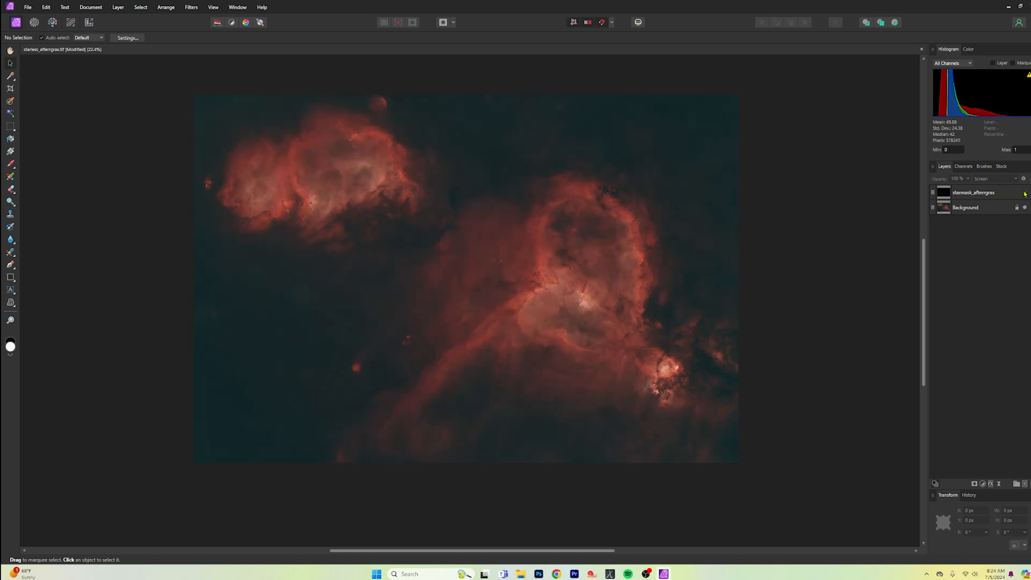
click(967, 209)
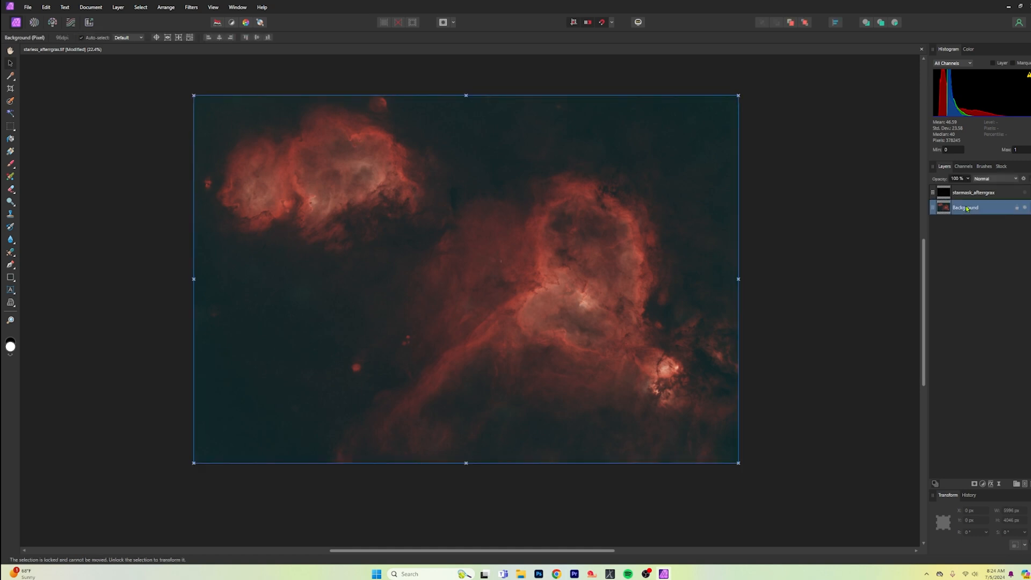
right_click(967, 209)
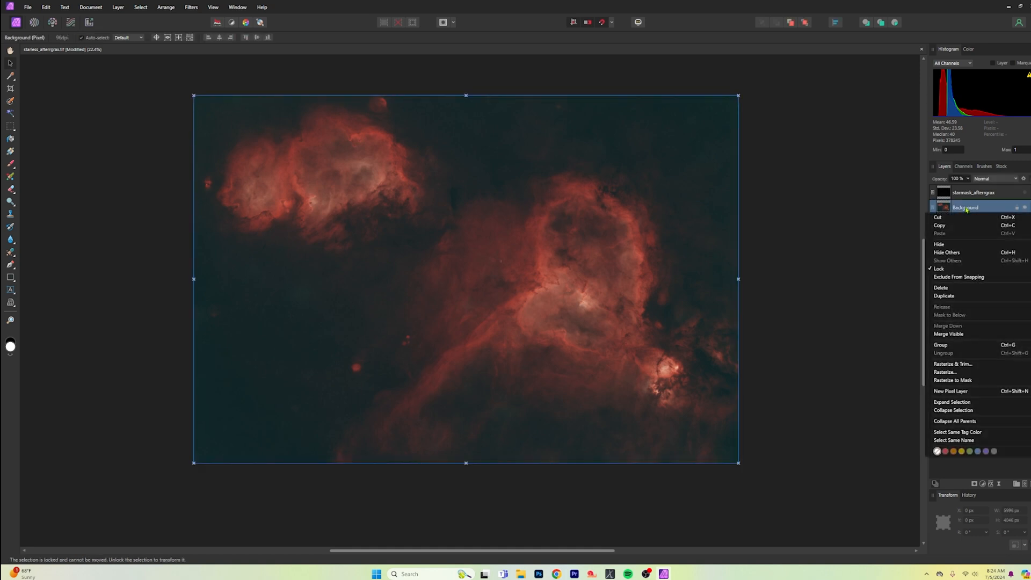
click(970, 300)
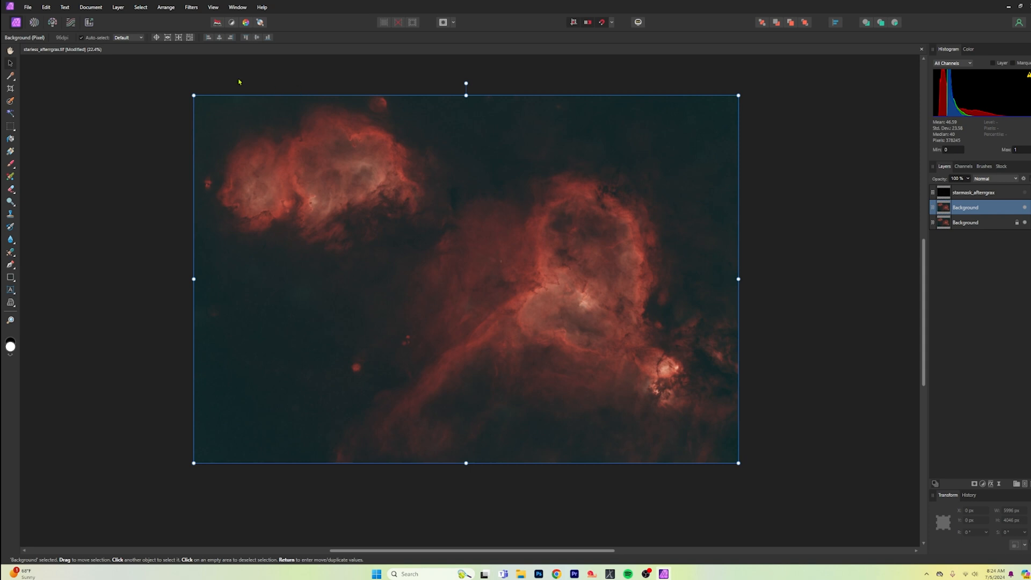
Step: Open the duplicated Background layer in the Develop persona and set exposure to about 1.1 and blackpoint to 4 %
click(52, 22)
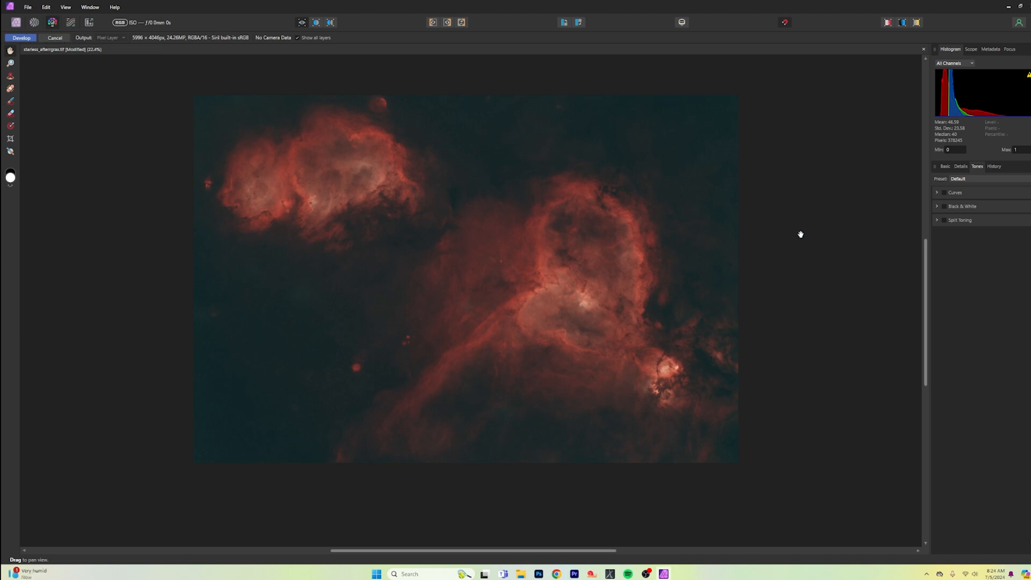
click(945, 167)
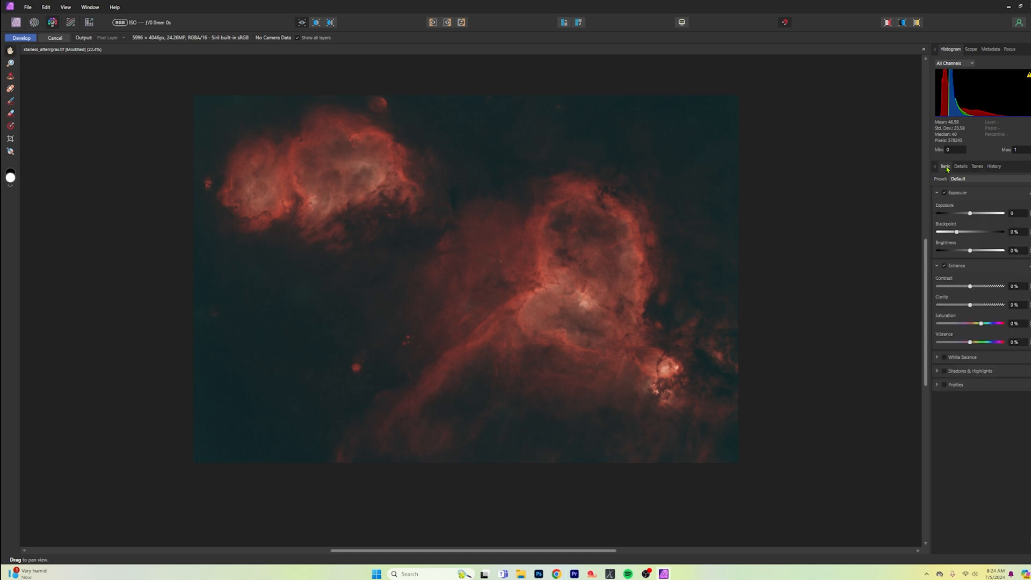
click(977, 167)
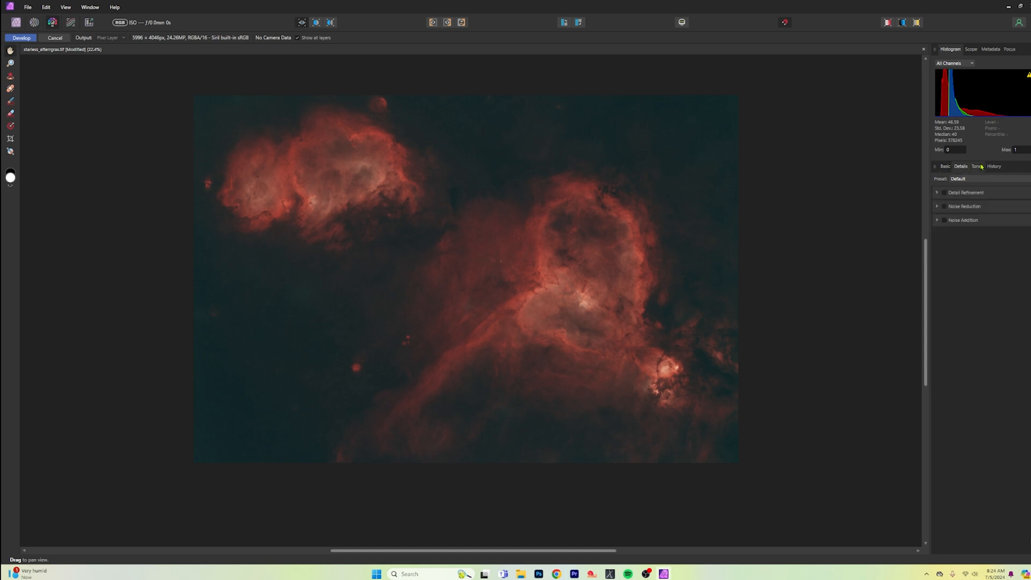
click(945, 169)
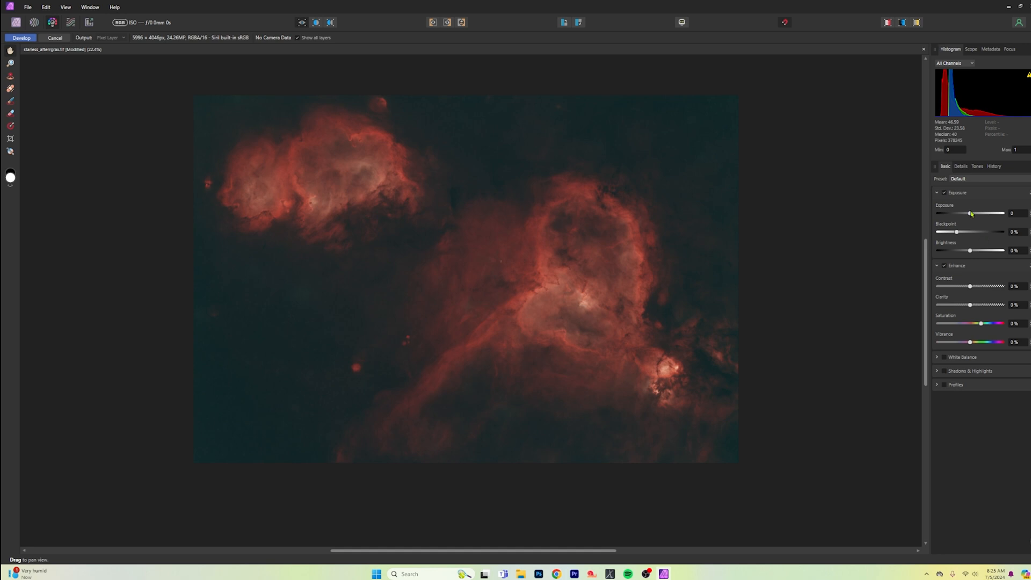
drag(970, 215, 964, 232)
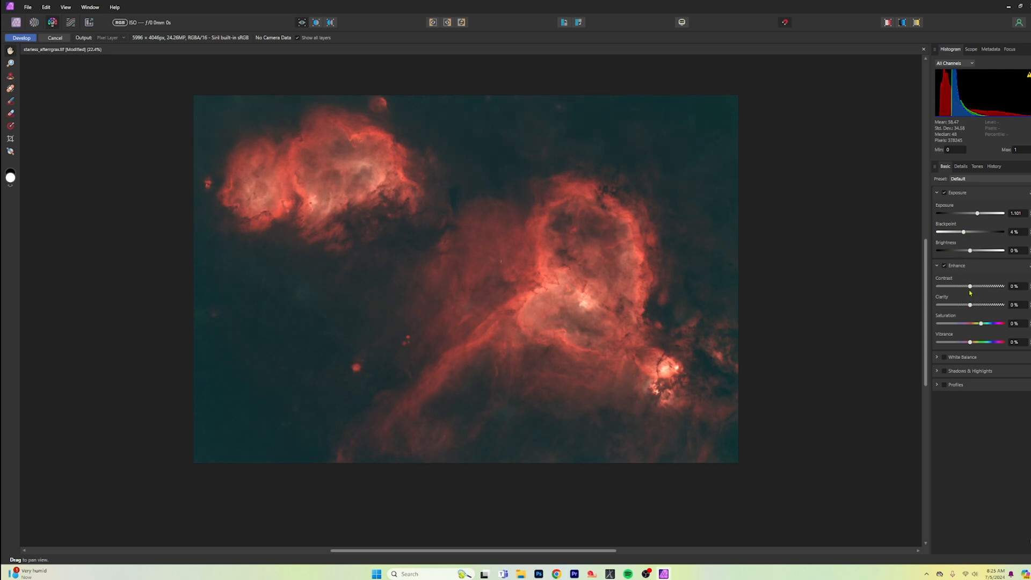
Step: Set the contrast to 8 % and the clarity to 20 %, checking the nebula detail up close
drag(971, 288, 978, 289)
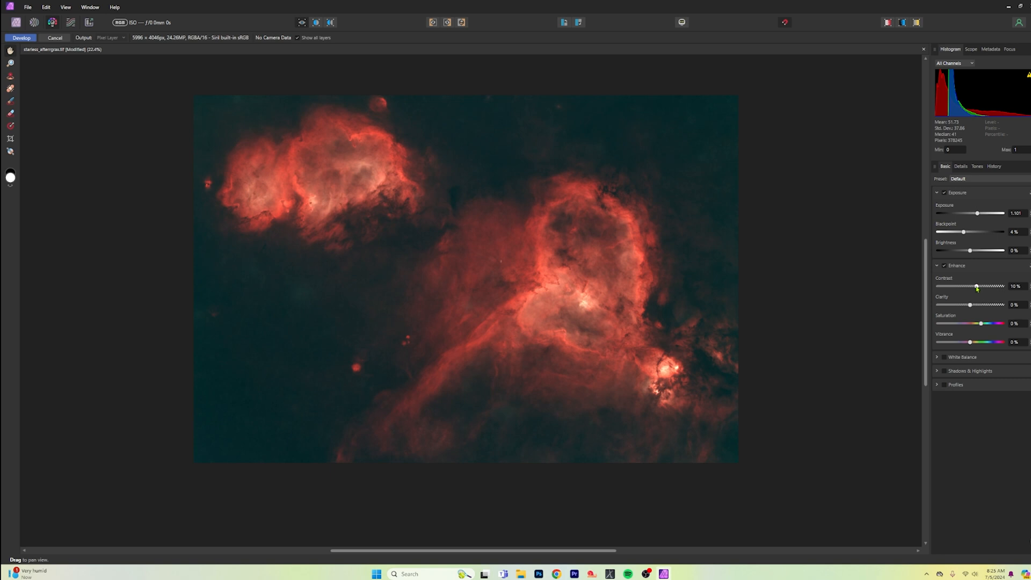
drag(976, 288, 975, 287)
scroll(581, 333, up, 5)
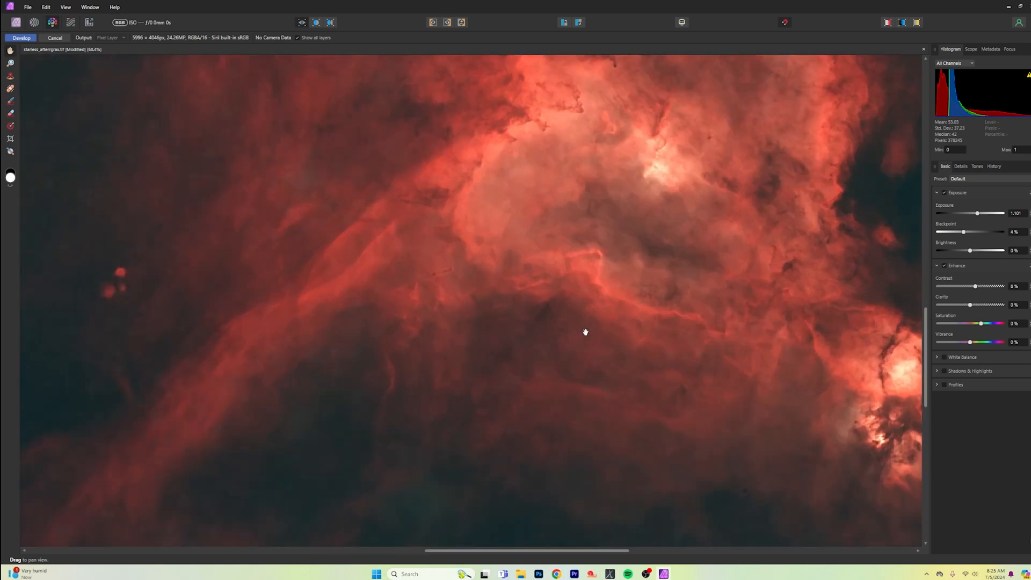
scroll(585, 332, up, 2)
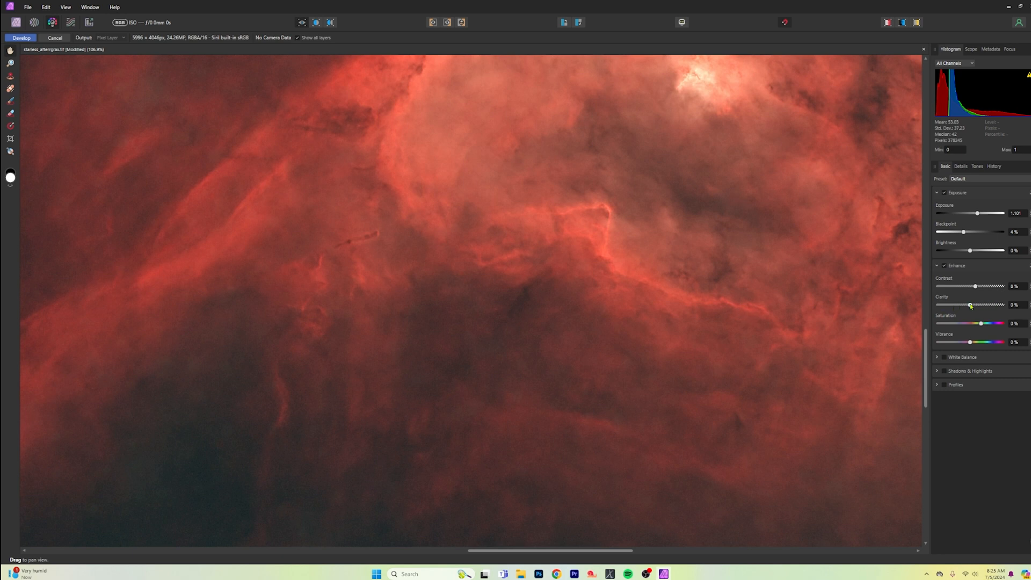
mouse_move(970, 305)
mouse_down()
mouse_move(1009, 310)
mouse_move(979, 310)
mouse_up()
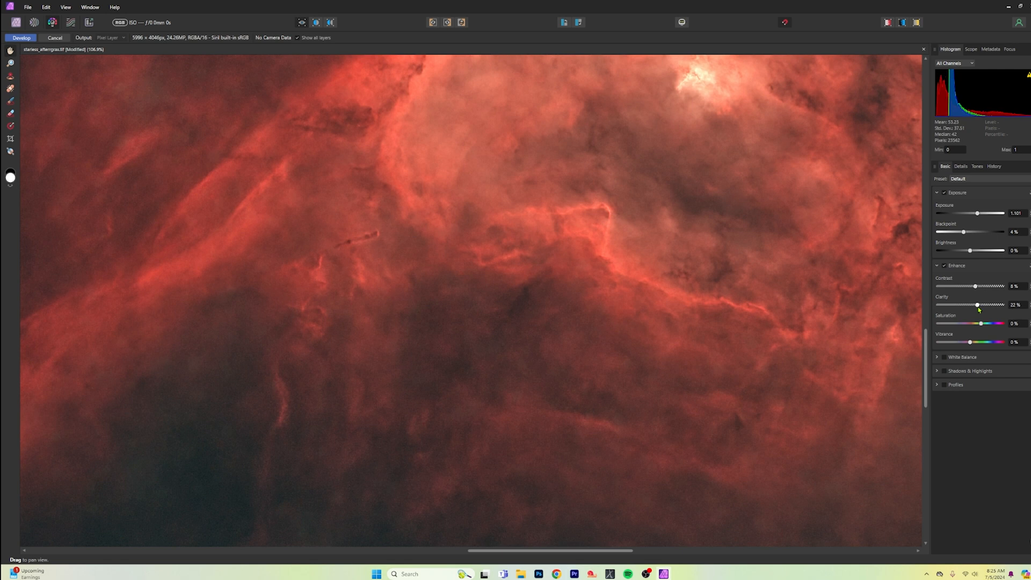
click(1030, 305)
click(1030, 306)
Step: Set the saturation to 6 % and the vibrance to 5 %, and check the whole nebula
mouse_move(981, 325)
mouse_down()
mouse_move(992, 325)
mouse_move(984, 325)
mouse_up()
drag(984, 325, 984, 325)
mouse_move(970, 344)
mouse_down()
mouse_move(996, 344)
mouse_move(939, 344)
mouse_move(986, 346)
mouse_move(955, 344)
mouse_move(975, 343)
mouse_up()
scroll(613, 323, down, 6)
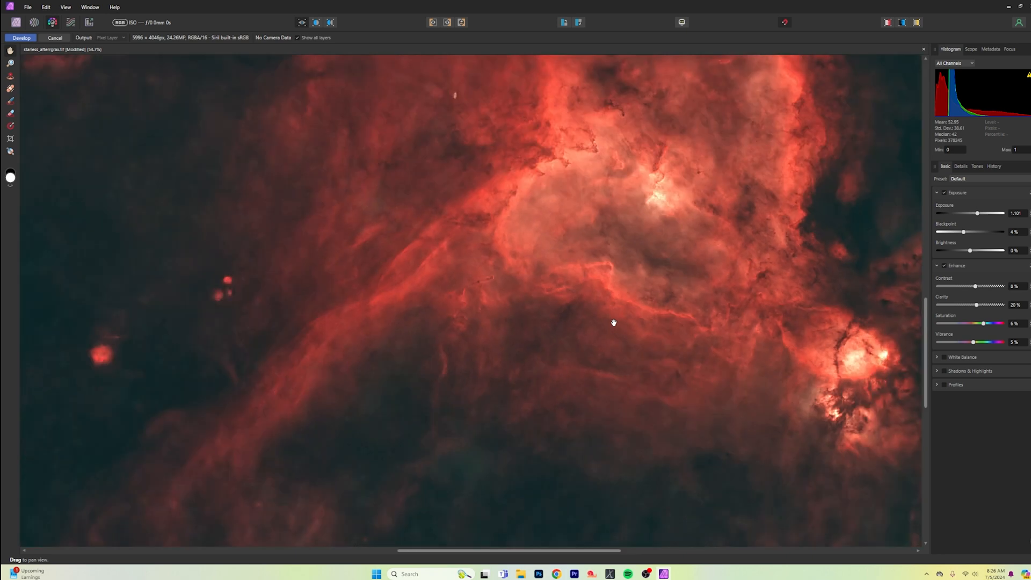
scroll(614, 322, down, 2)
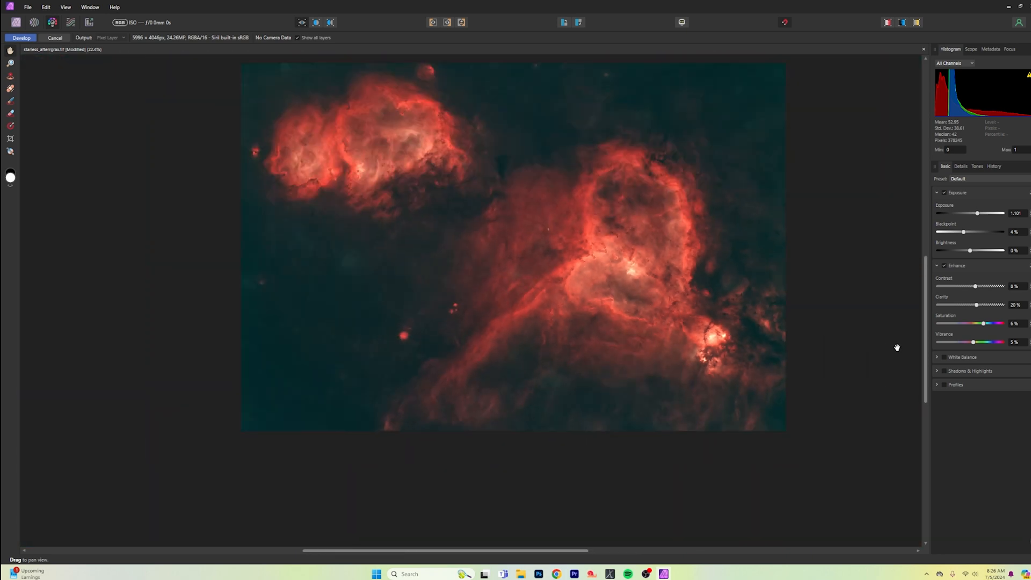
drag(923, 363, 924, 338)
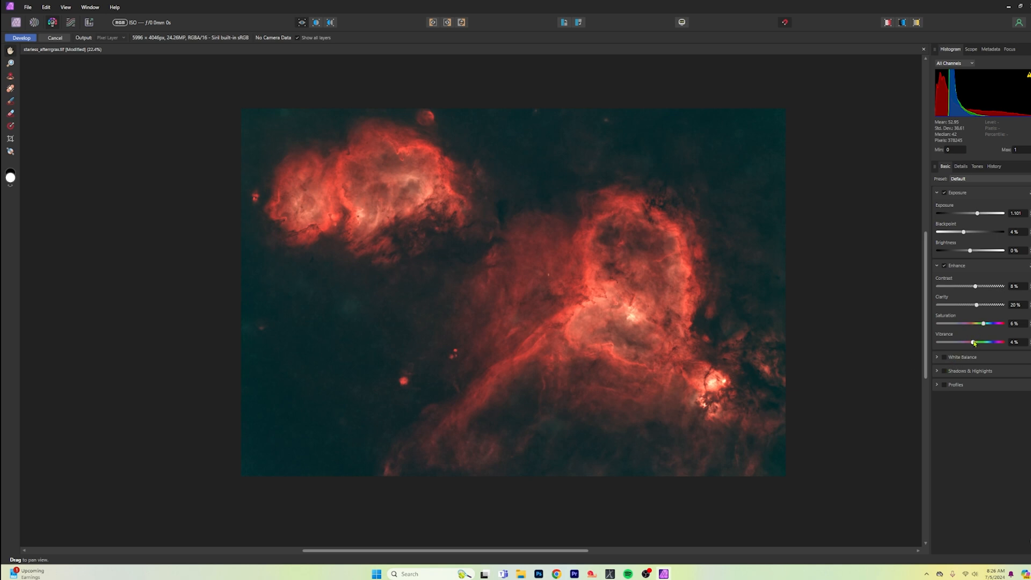
Step: Enable White Balance, try a slightly warmer temperature and reset it to 0 %
click(962, 357)
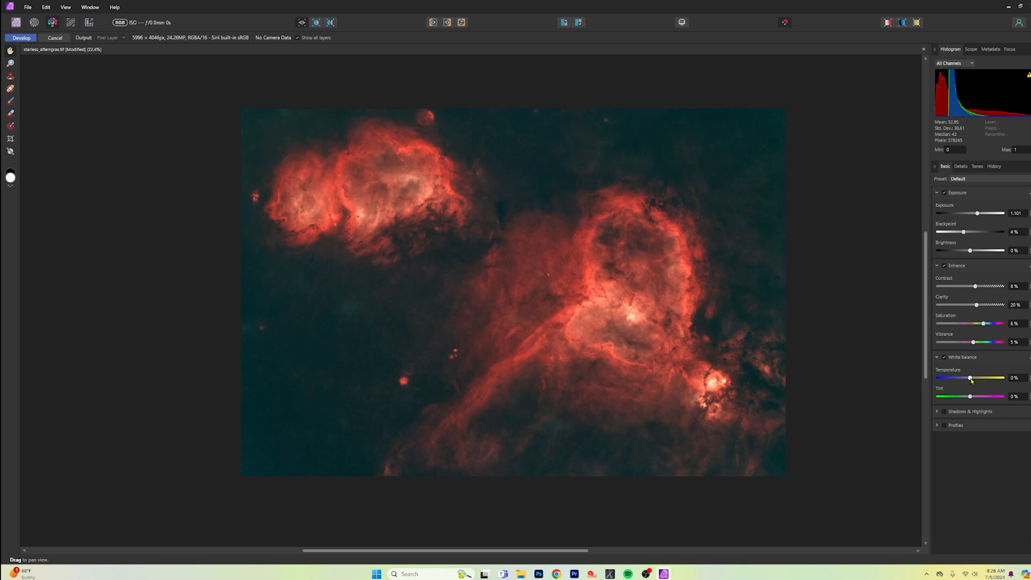
drag(970, 379, 972, 379)
click(1030, 376)
Step: Enable Shadows & Highlights, Detail Refinement and Noise Reduction at their default values
click(973, 412)
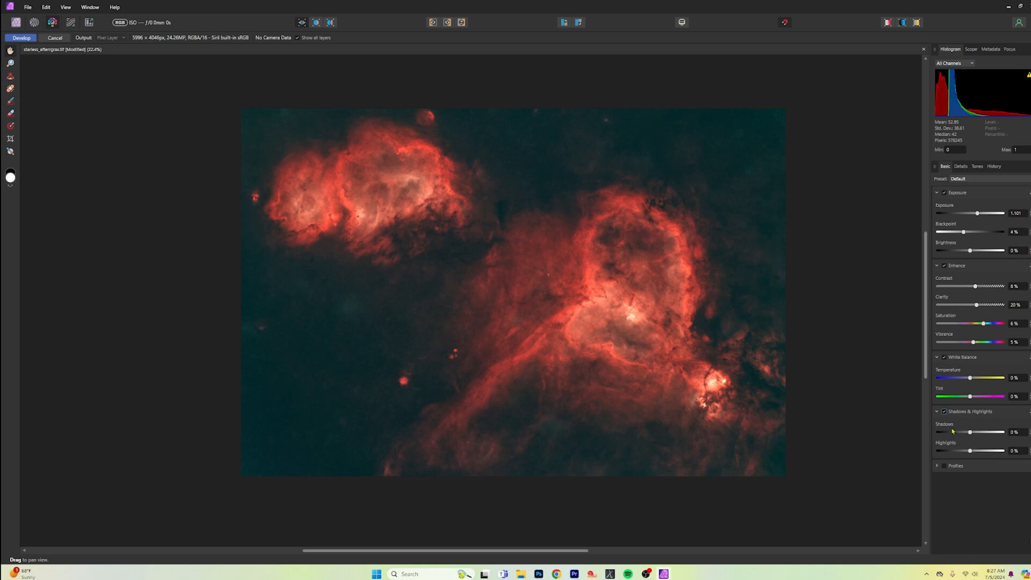
click(962, 167)
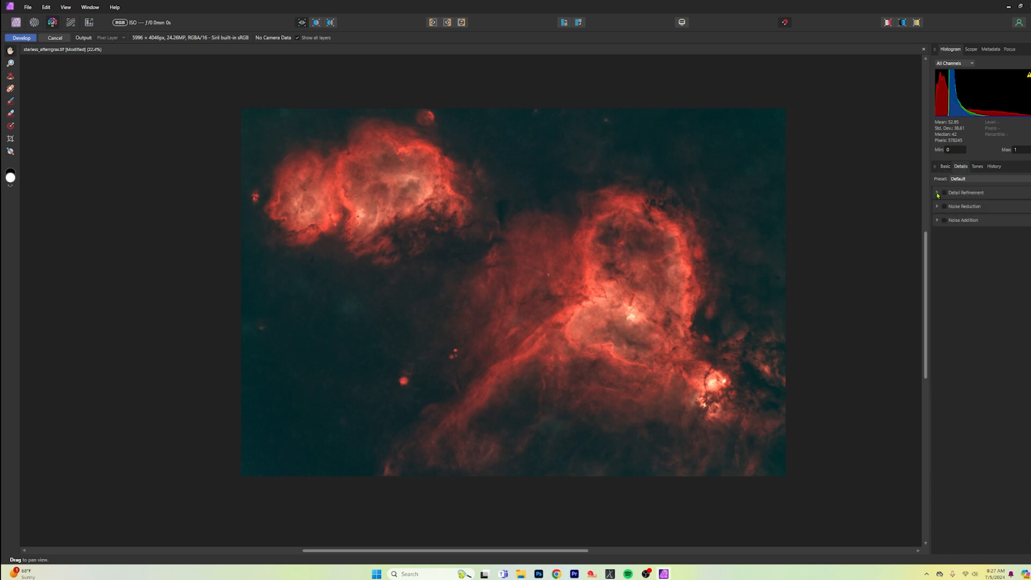
click(971, 193)
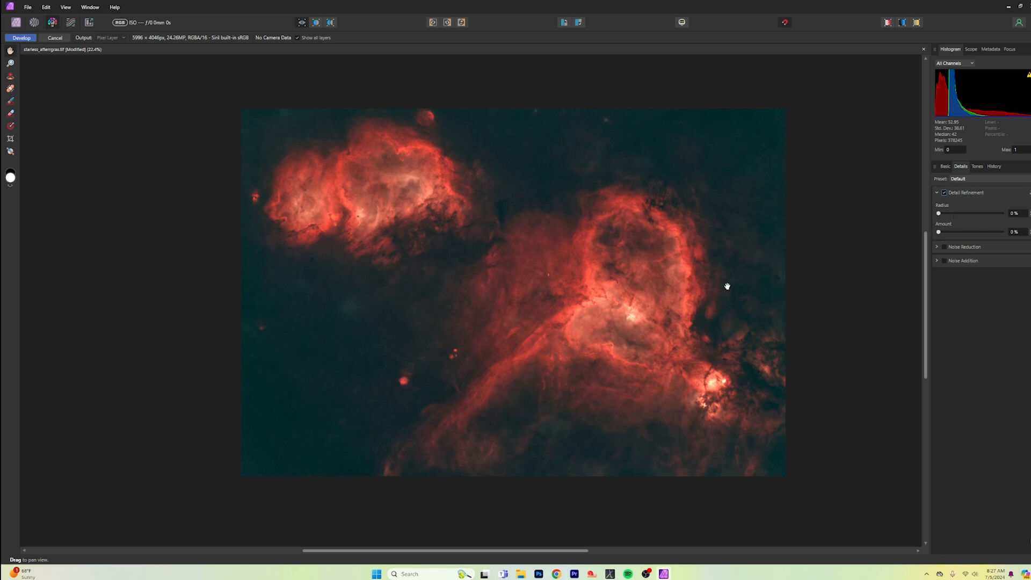
click(975, 248)
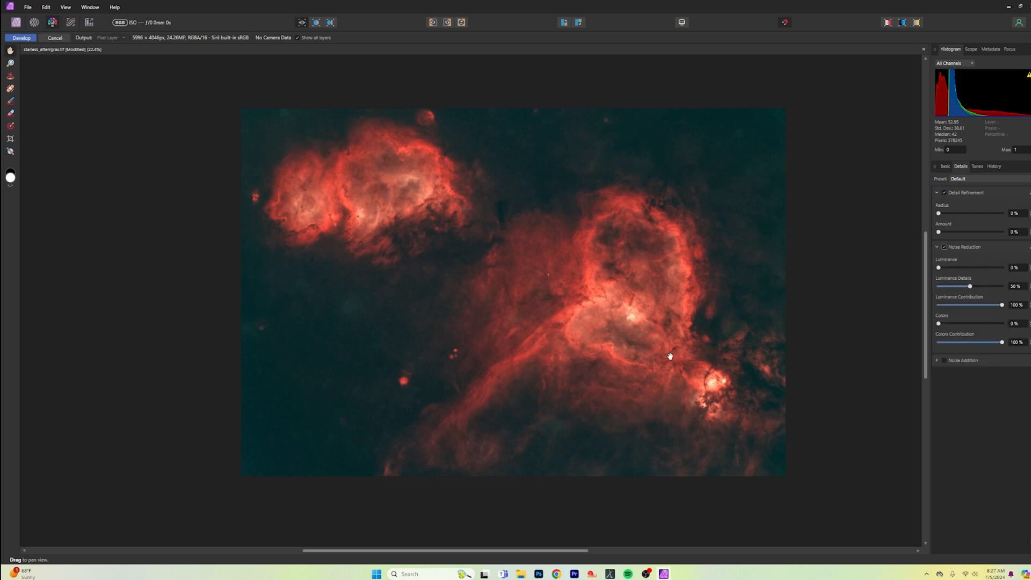
Step: Set the noise reduction's luminance to 10 % and check the nebula detail up close
drag(609, 365, 638, 351)
scroll(637, 351, up, 8)
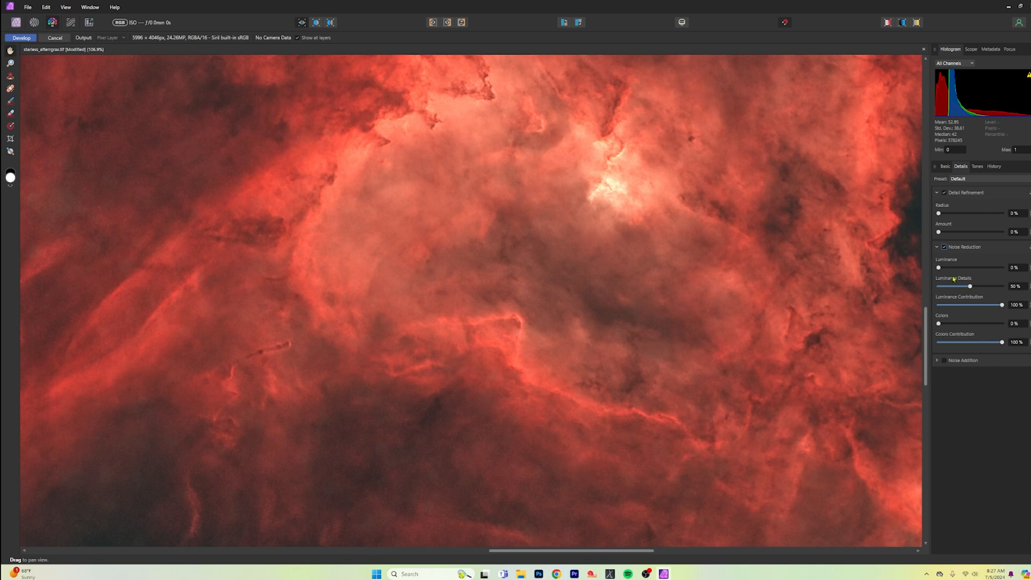
mouse_move(939, 268)
mouse_down()
mouse_move(1001, 269)
mouse_move(930, 269)
mouse_move(946, 269)
mouse_up()
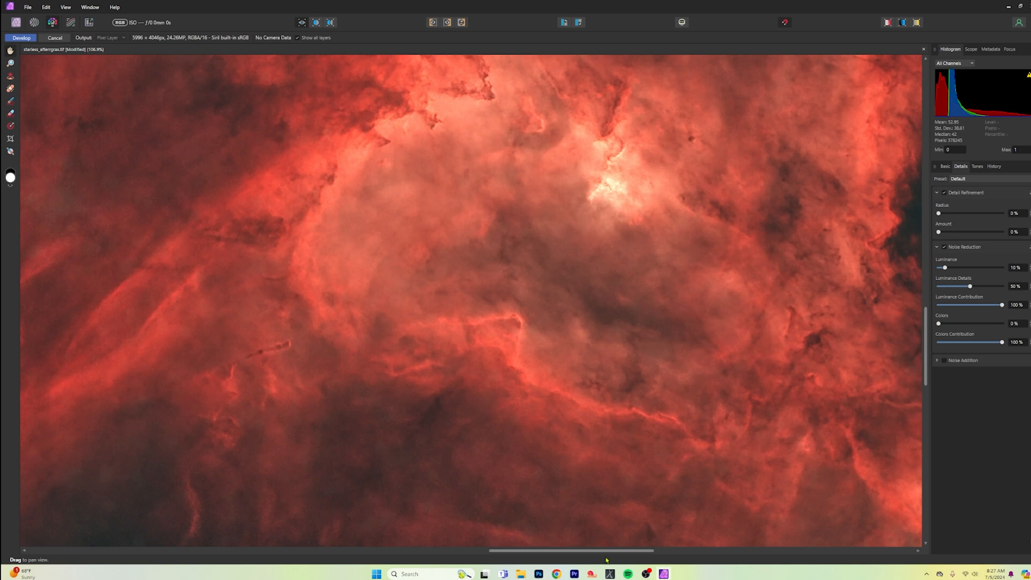
drag(604, 550, 714, 548)
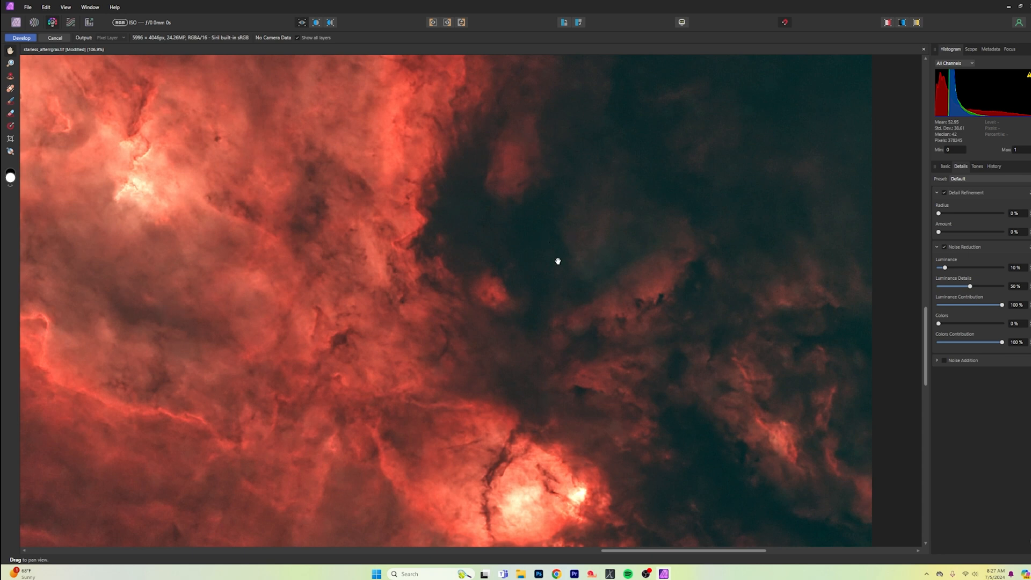
drag(729, 552, 556, 546)
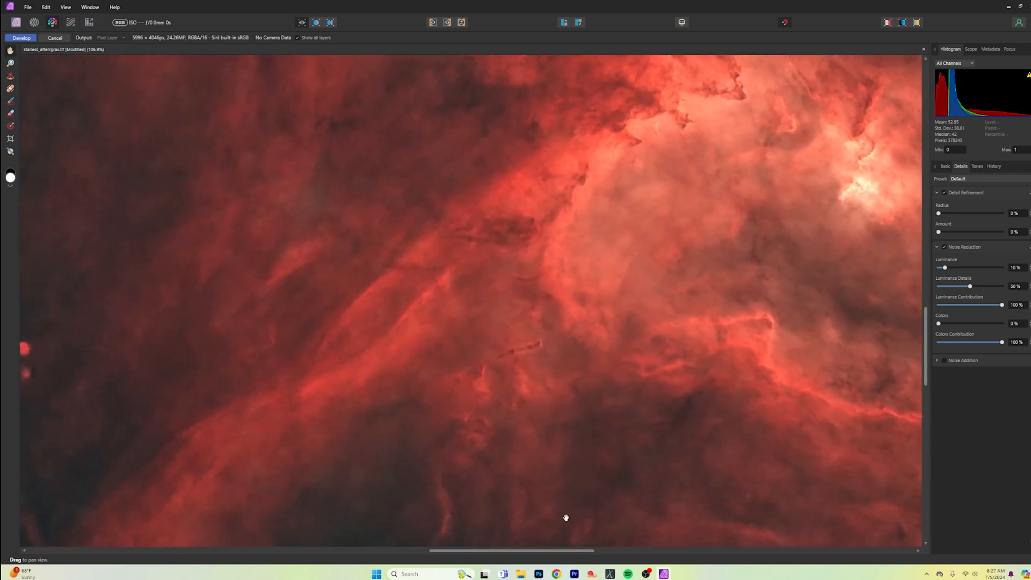
Step: Enable the Curves tone adjustment and bring the dark background beside the nebula into view
click(977, 166)
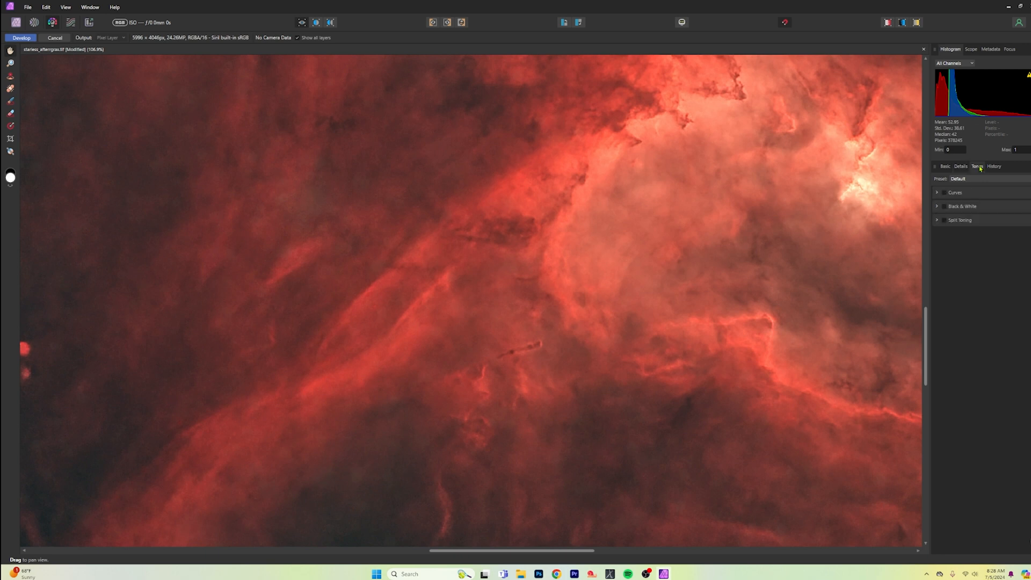
click(957, 192)
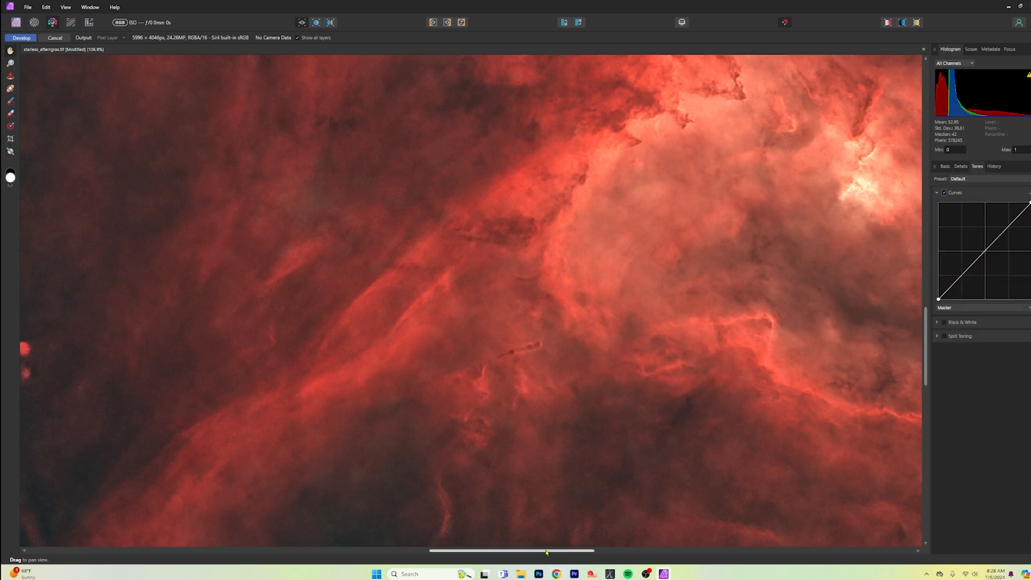
drag(548, 550, 745, 550)
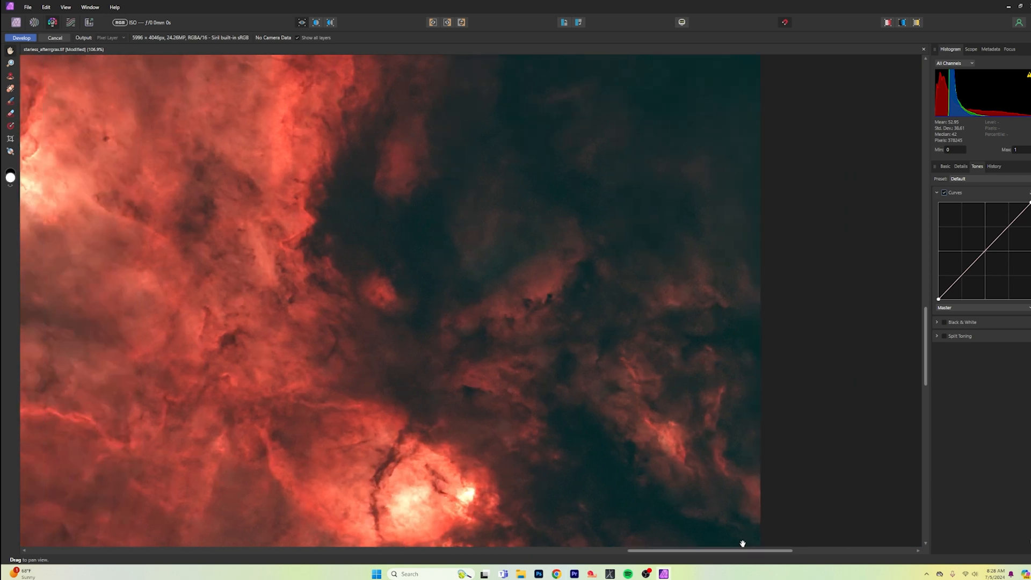
drag(926, 375, 925, 304)
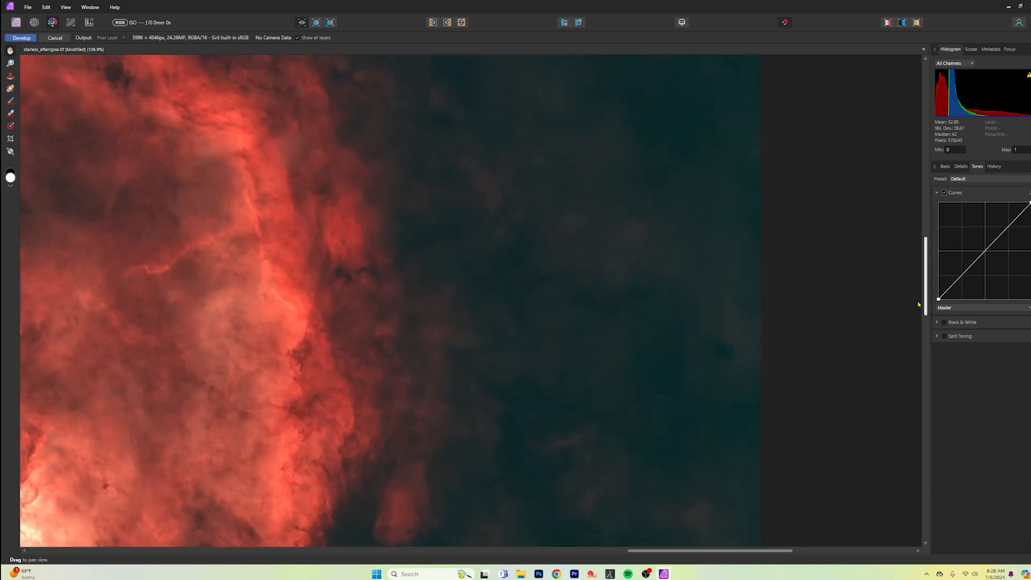
Step: Lower the Blue channel curve slightly at the midtones, hold it with a second point in the shadows, and check the whole nebula
click(1024, 309)
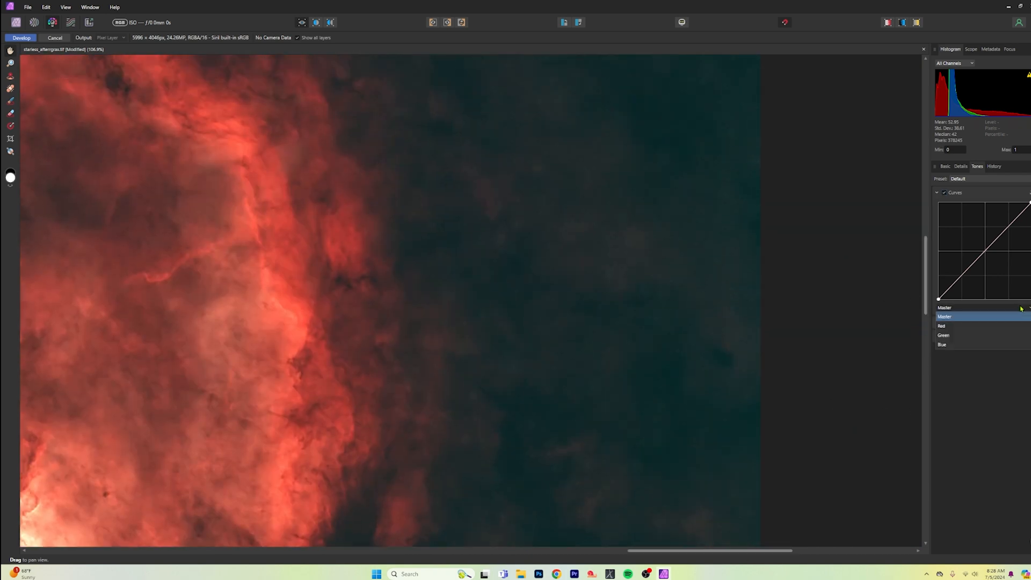
click(958, 345)
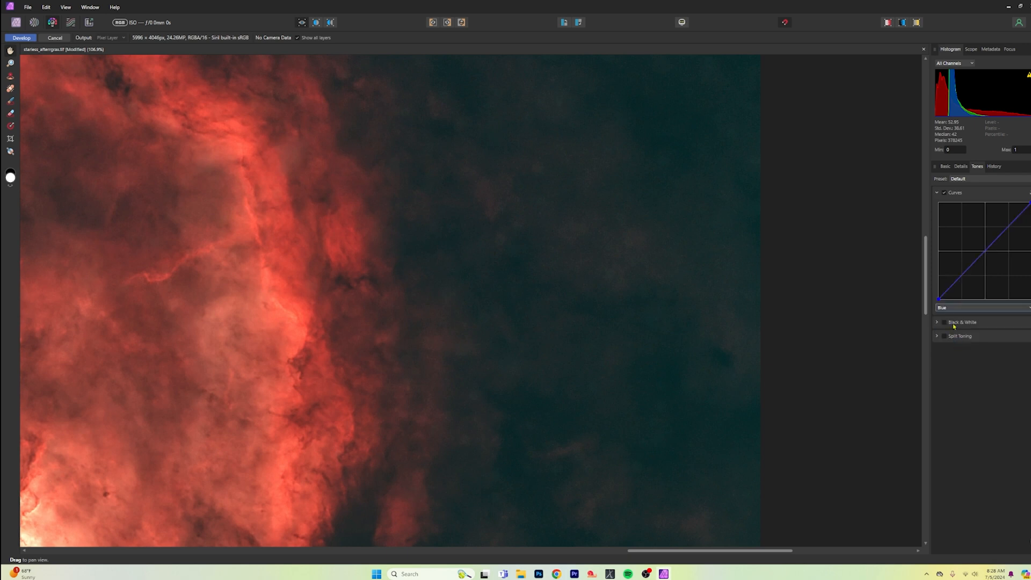
click(985, 252)
drag(986, 257, 986, 257)
click(961, 276)
drag(962, 280, 963, 278)
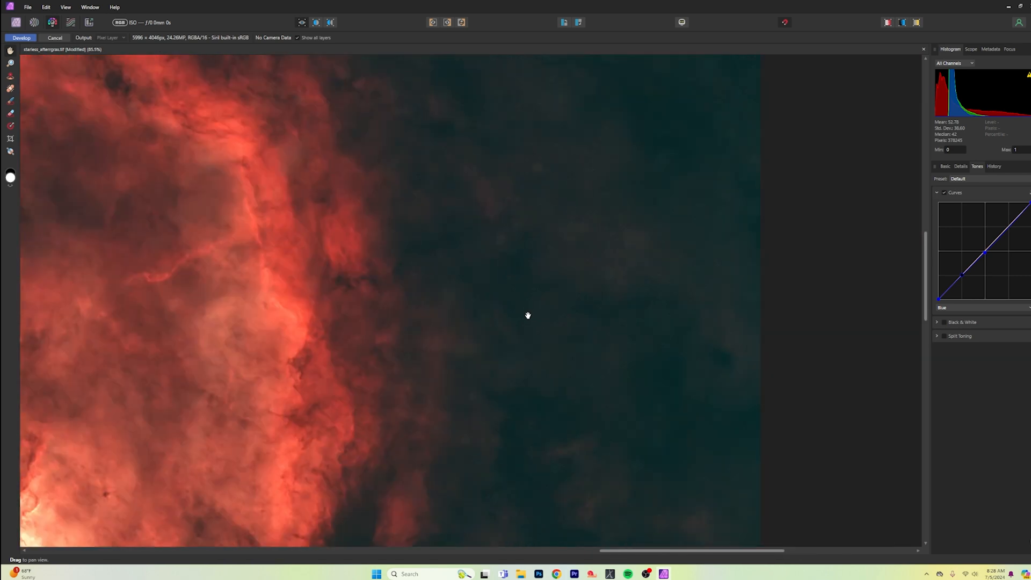
scroll(528, 315, down, 3)
scroll(528, 316, down, 4)
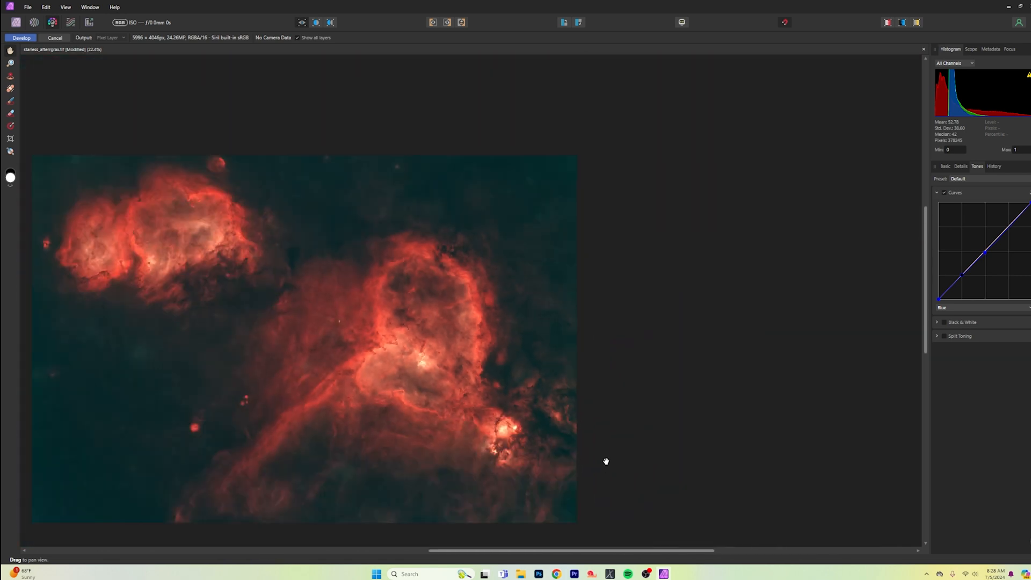
drag(607, 550, 508, 530)
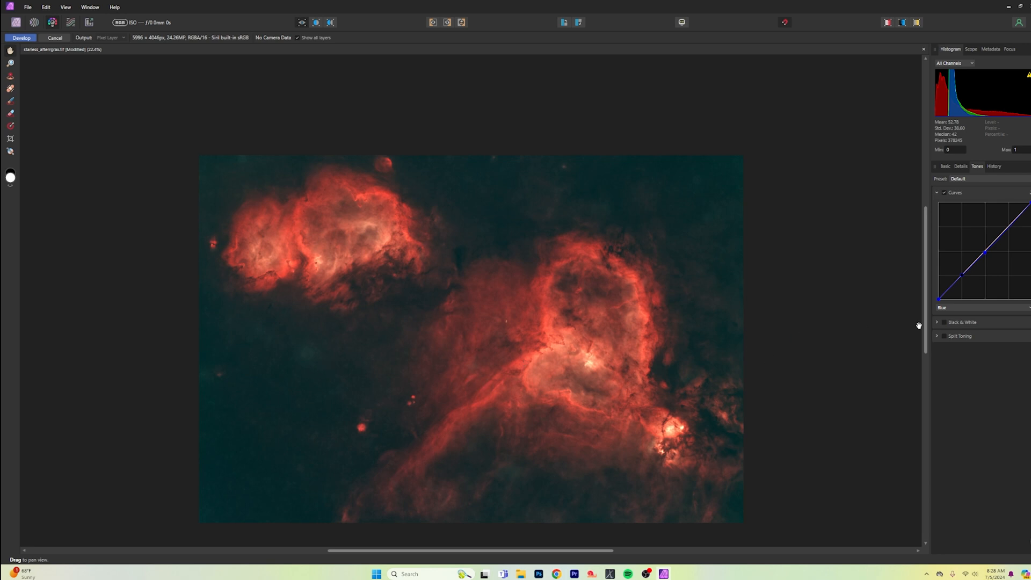
Step: Try the Black & White conversion, switch it off again, and review the history of Develop adjustments
click(946, 323)
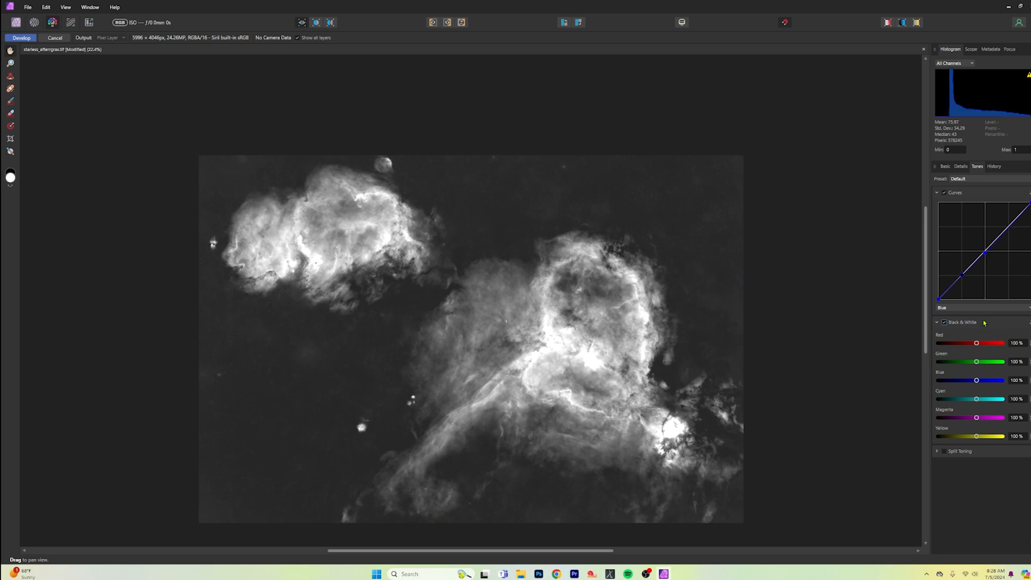
click(974, 322)
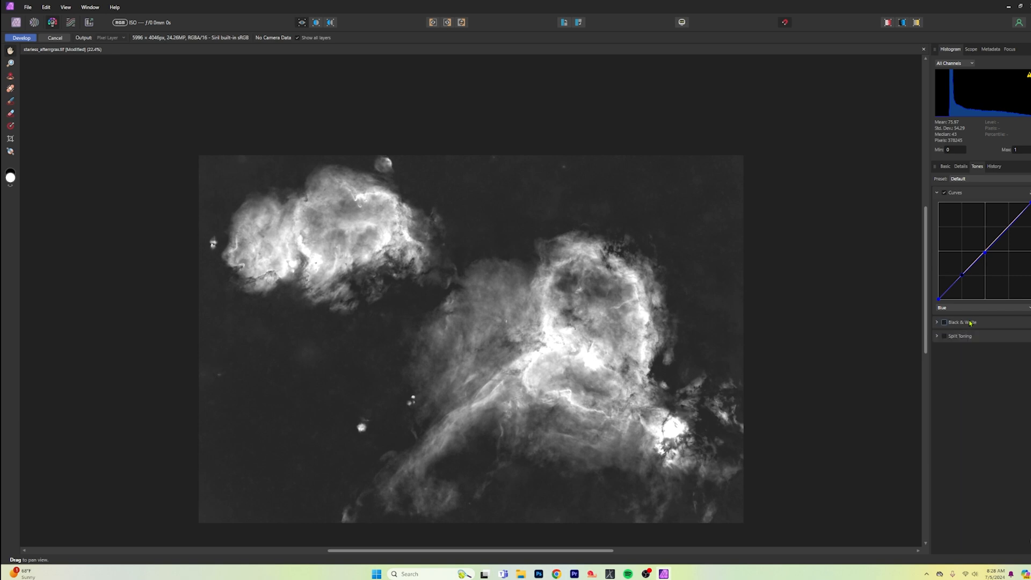
click(994, 167)
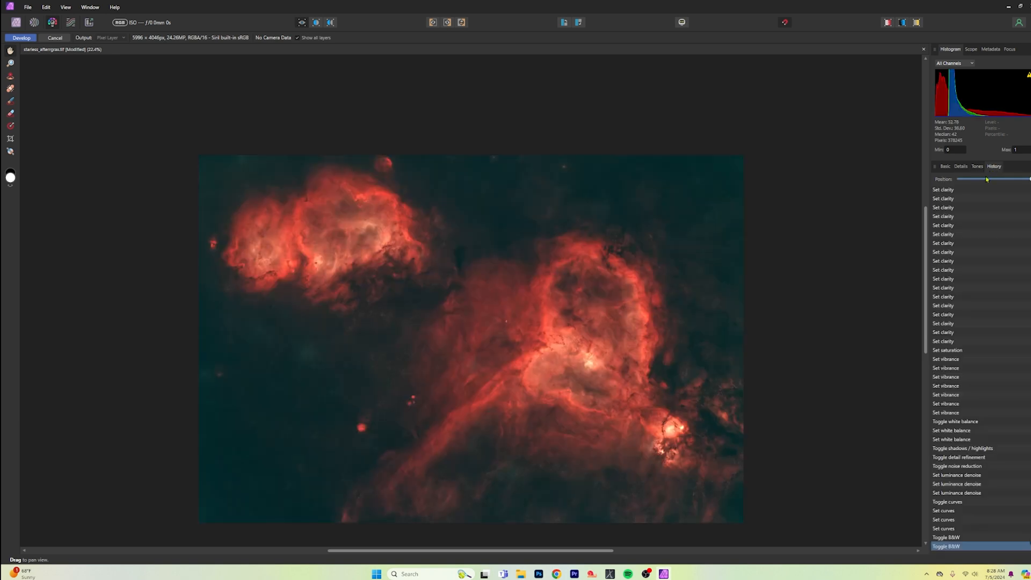
scroll(997, 354, up, 3)
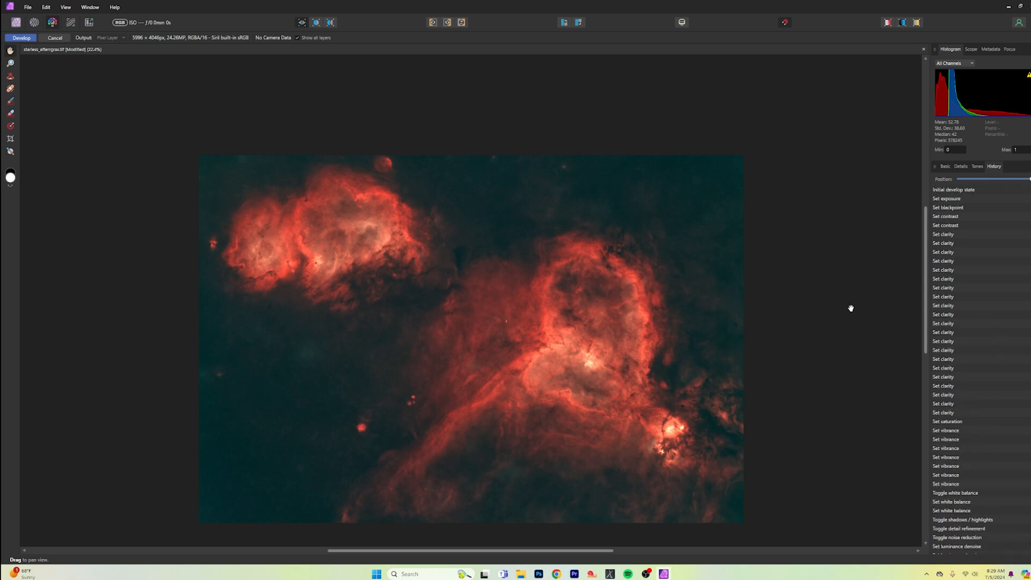
click(945, 167)
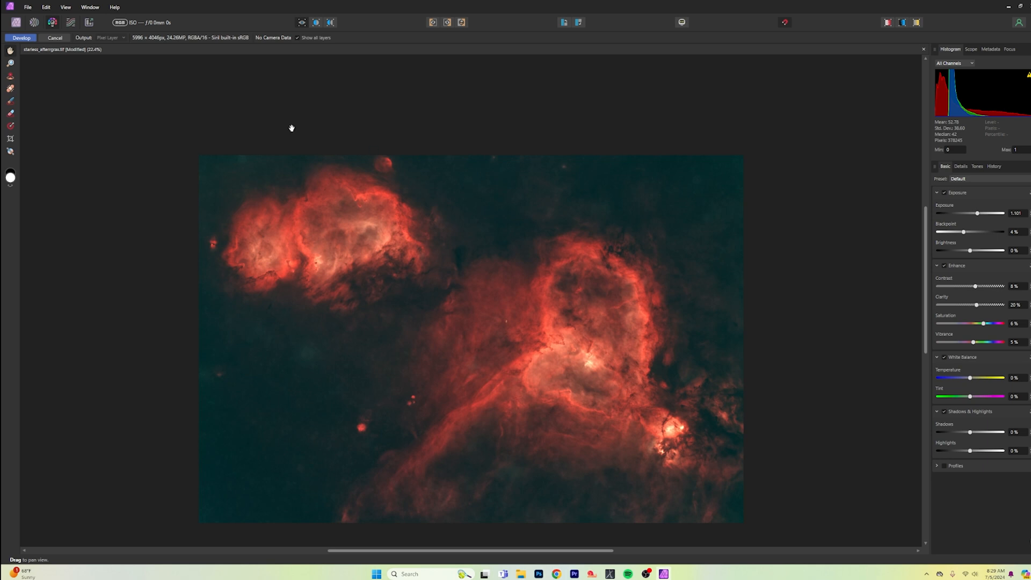
Step: Apply the Develop adjustments to the starless layer and compare the image with the star mask shown and hidden
click(21, 39)
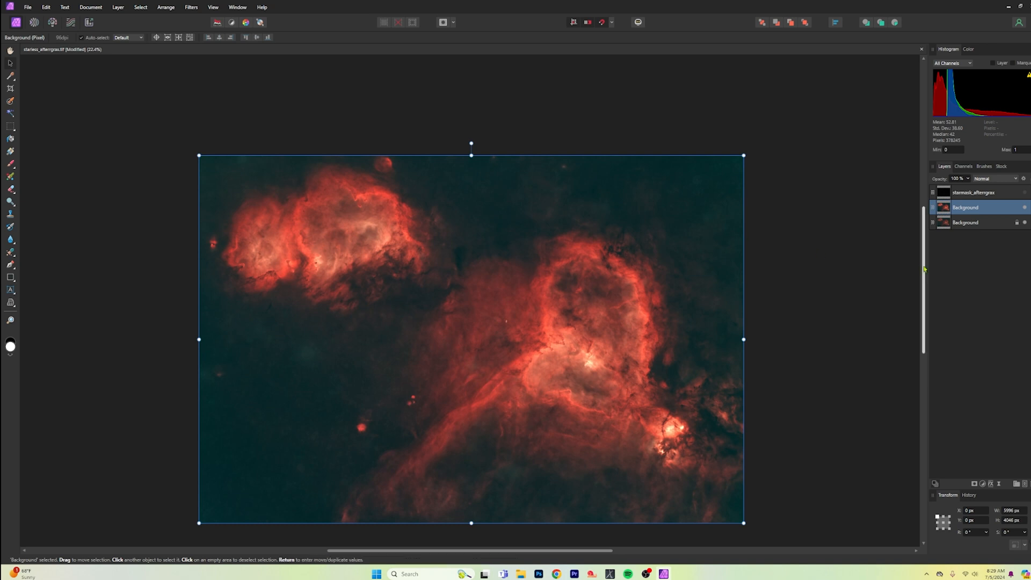
scroll(922, 267, down, 1)
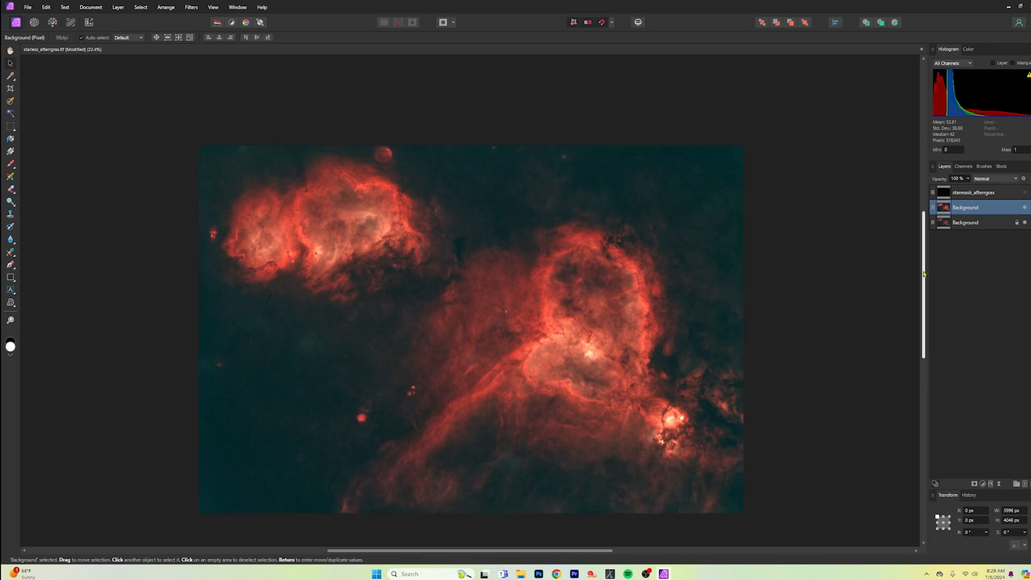
click(1024, 193)
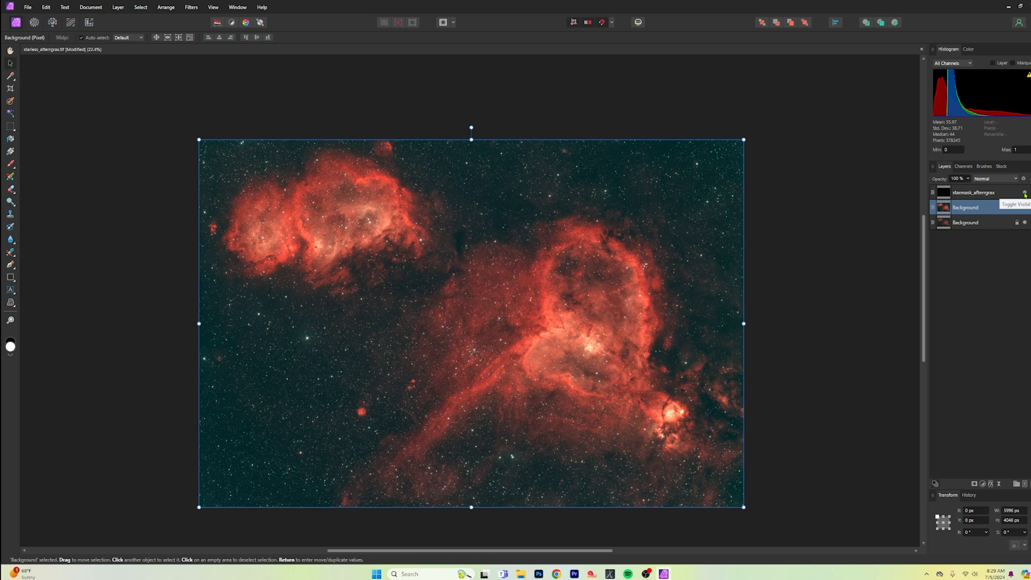
click(1024, 193)
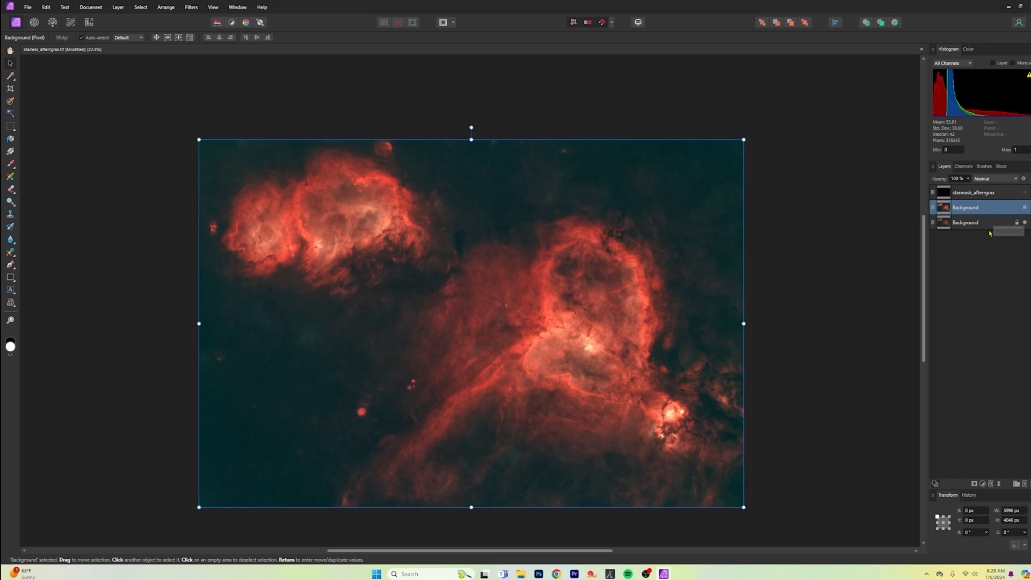
Step: Group the starmask_aftergrax layer on its own and rename the group as stars
click(1002, 196)
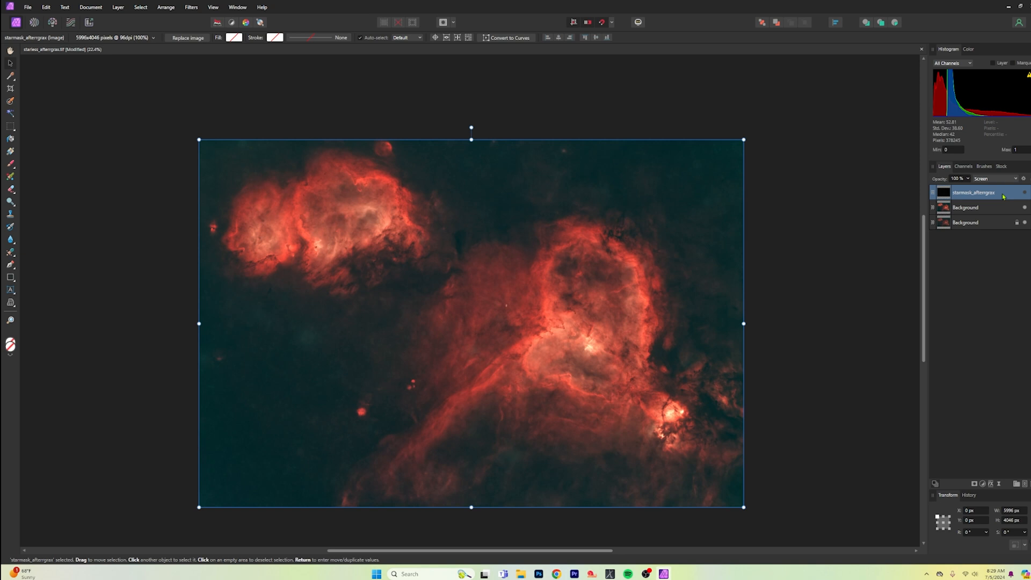
key(ctrl+g)
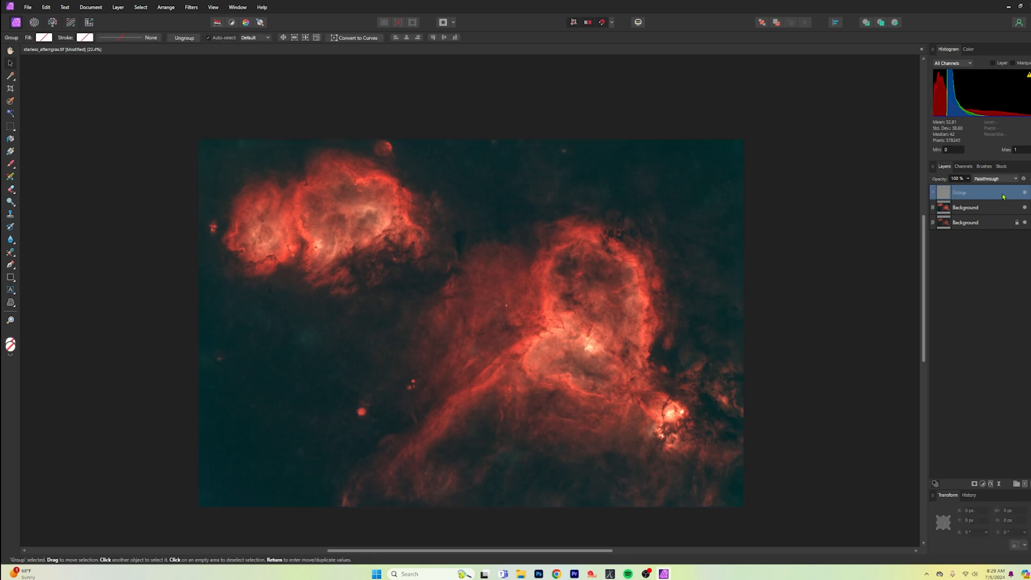
double_click(962, 191)
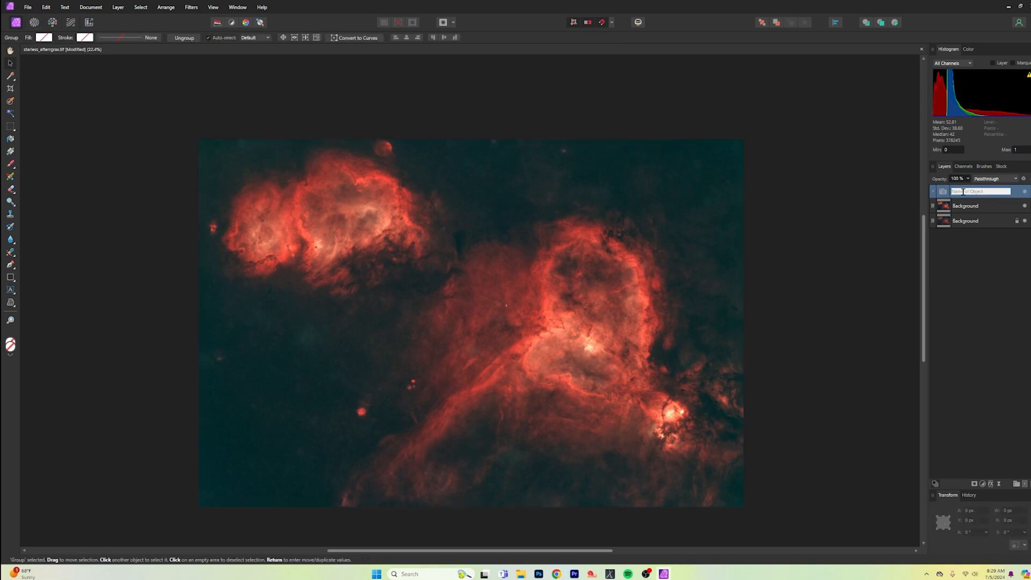
text(stars)
key(Return)
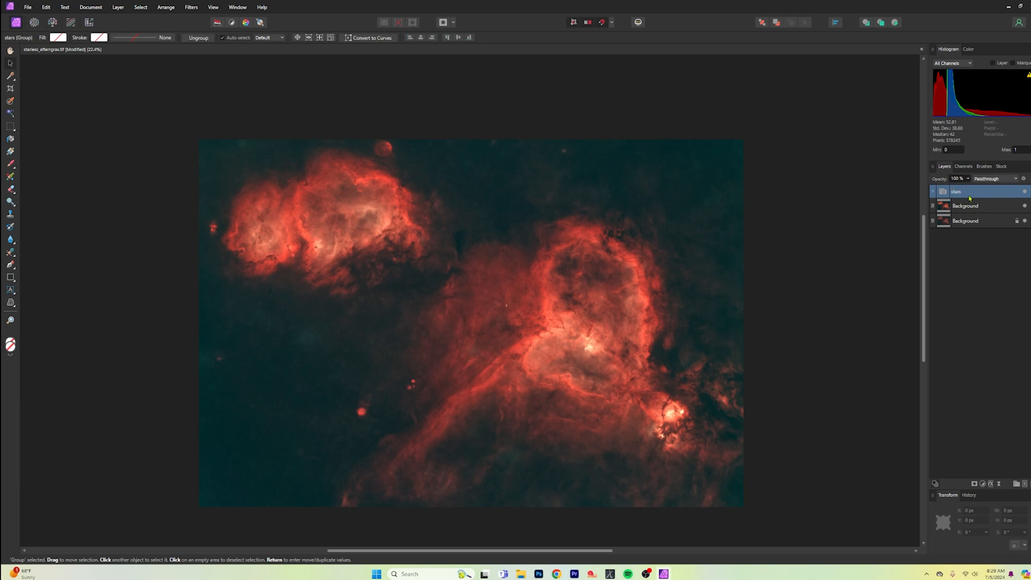
Step: Group the developed Background layer above the locked one and rename the group as starless
click(978, 210)
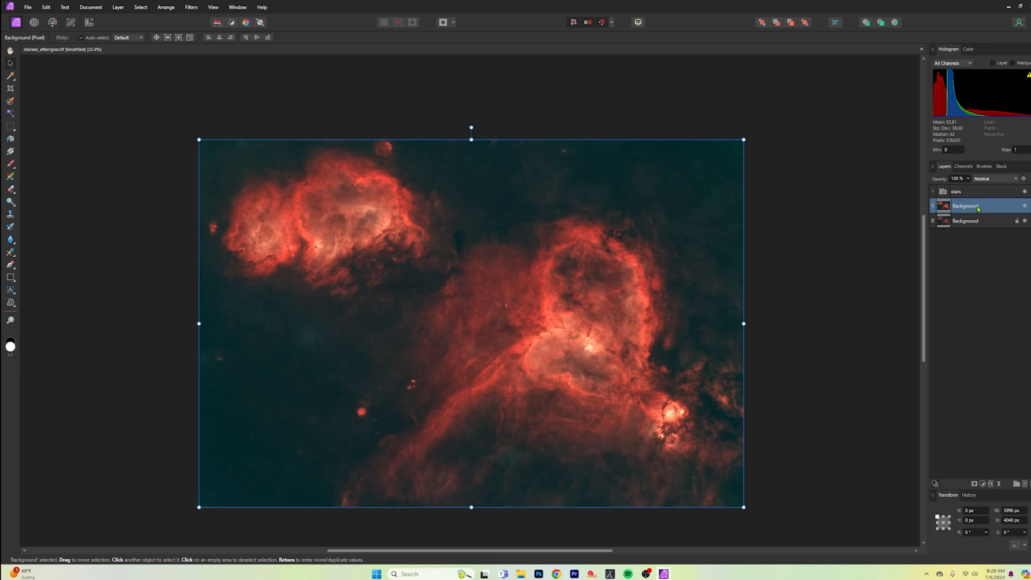
key(ctrl+g)
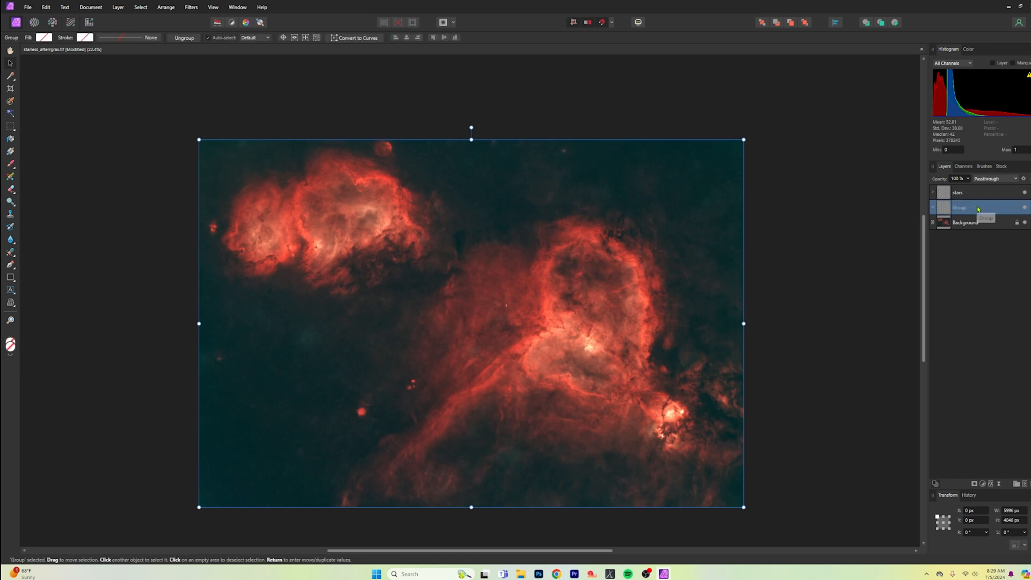
double_click(955, 206)
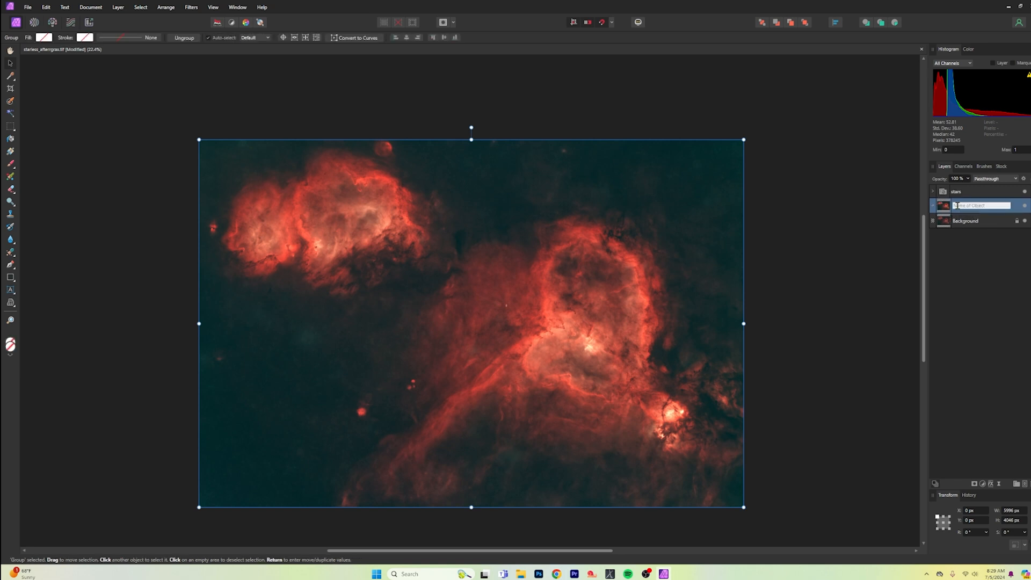
text(starless)
key(Return)
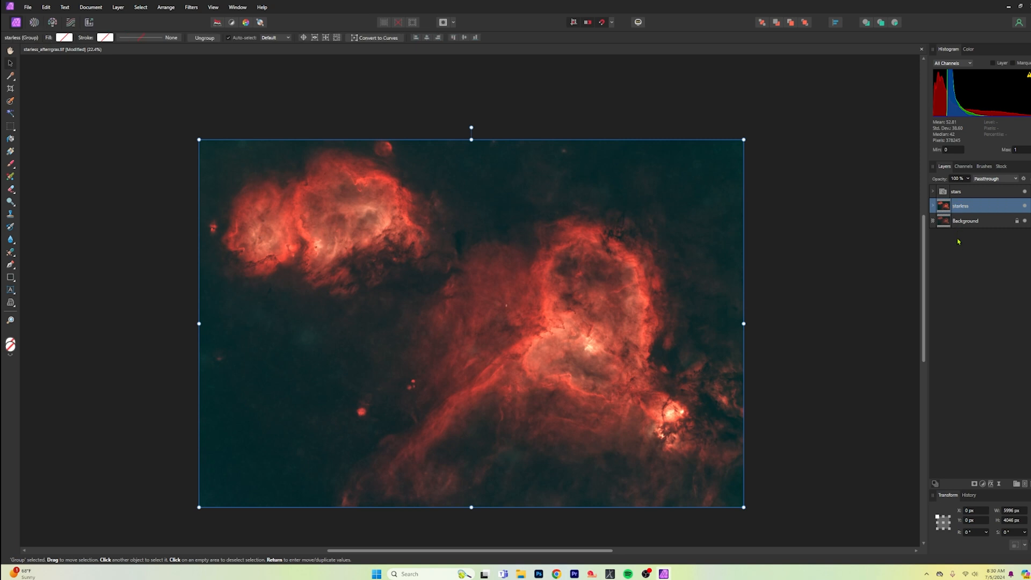
Step: Make the stars visible over the nebula and set the stars group's blend mode to Screen
click(1017, 195)
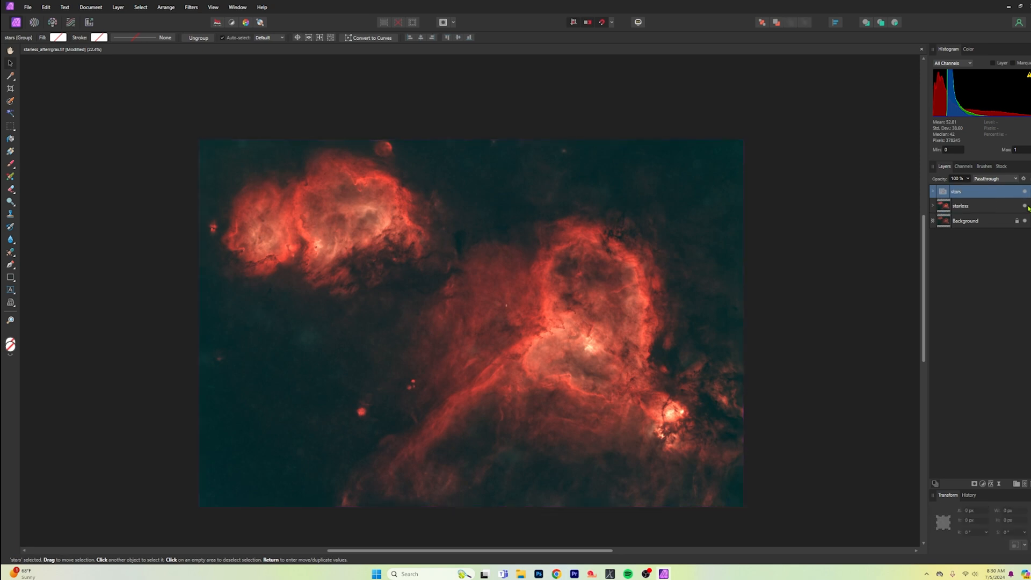
click(1025, 193)
click(994, 178)
click(990, 267)
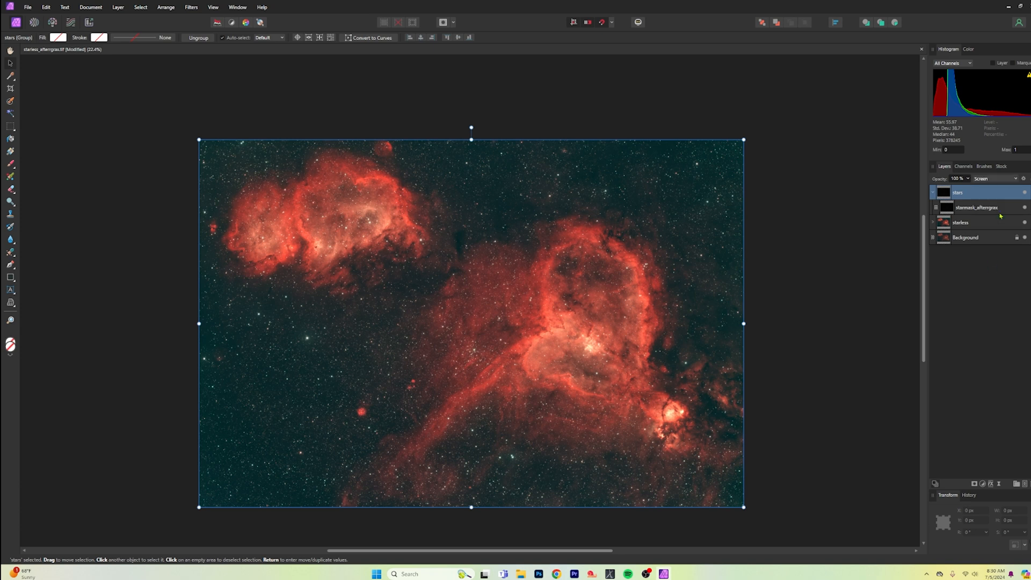
Step: Add a Curves adjustment above the starmask_aftergrax layer inside the stars group
click(995, 209)
click(994, 197)
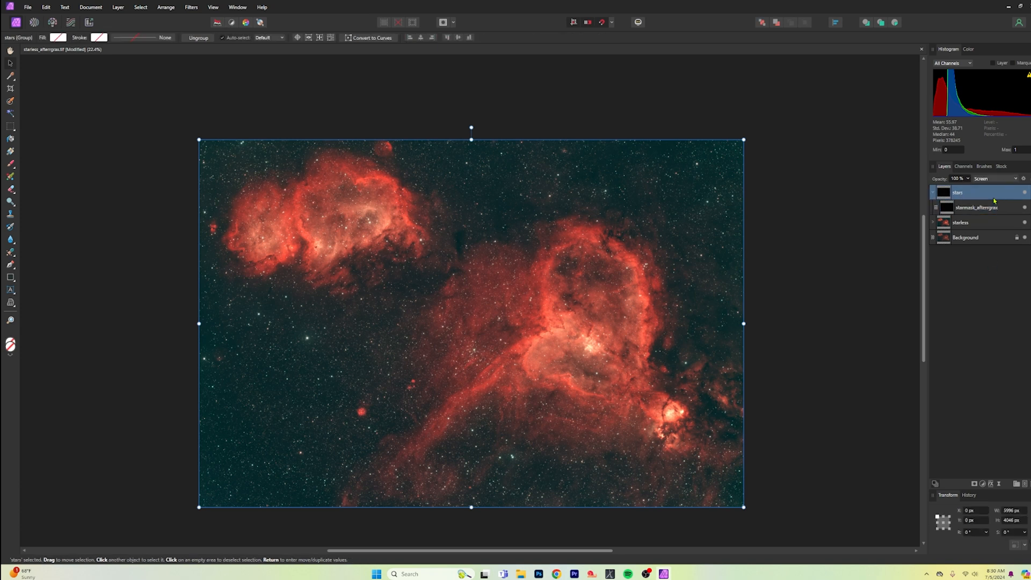
click(996, 208)
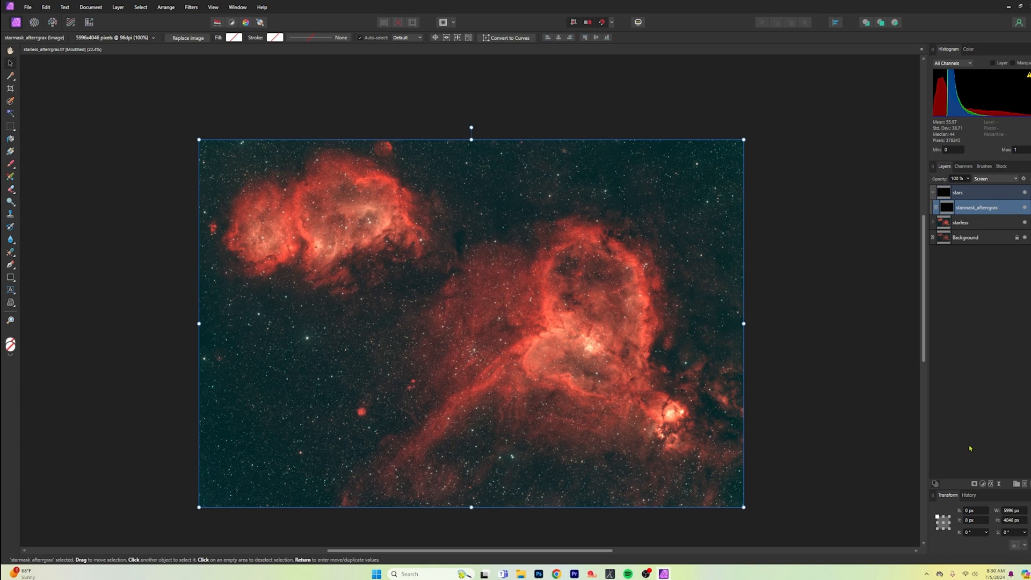
click(982, 484)
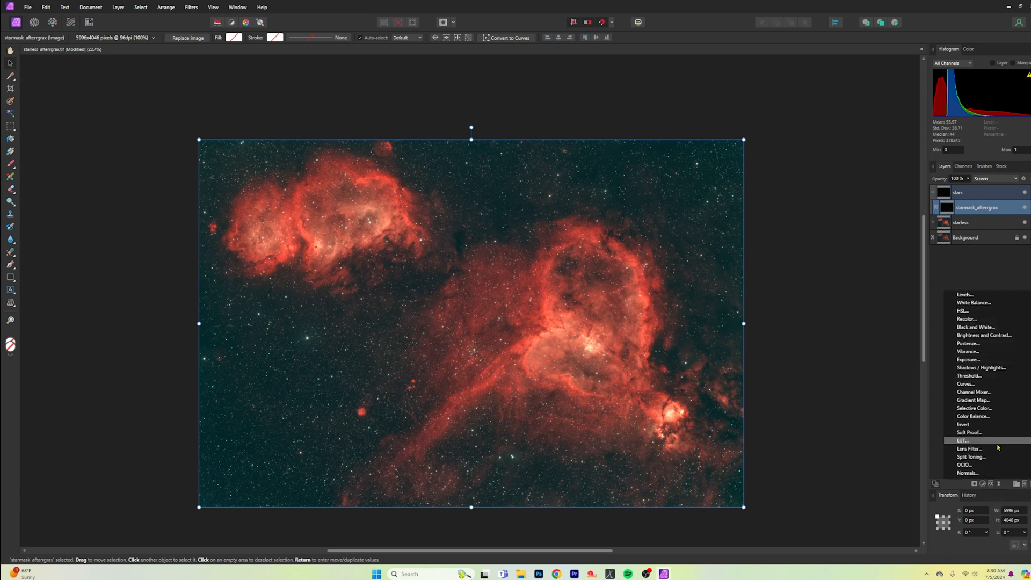
click(992, 384)
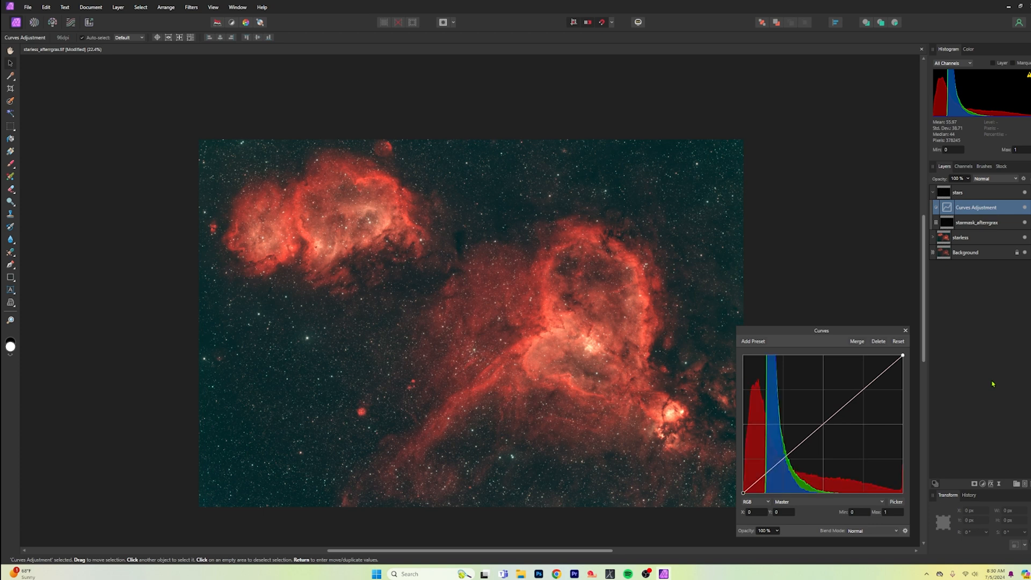
click(905, 330)
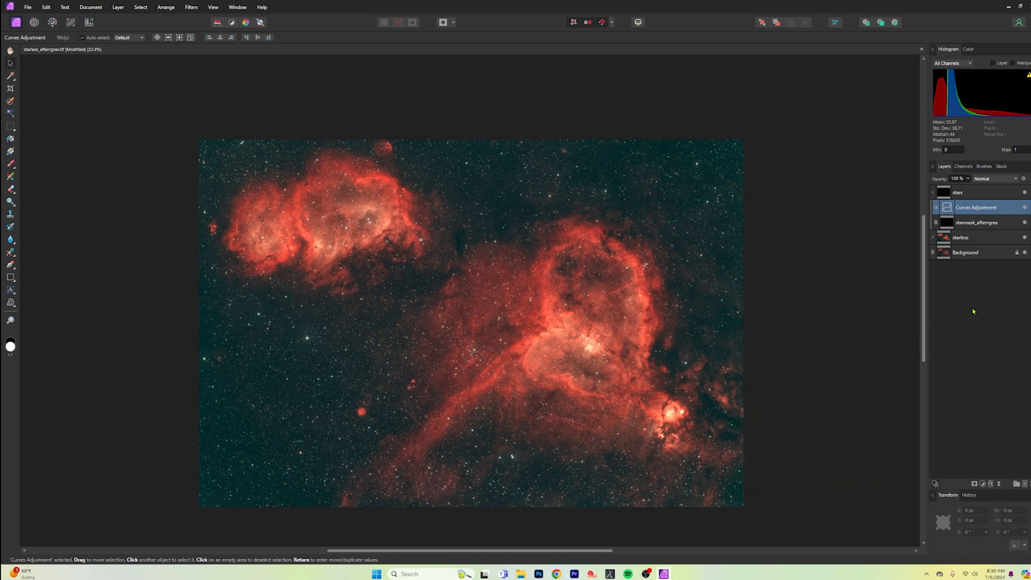
Step: Dim the stars slightly by lowering the midpoint of their Curves adjustment to about X 0.539, Y 0.473
double_click(949, 210)
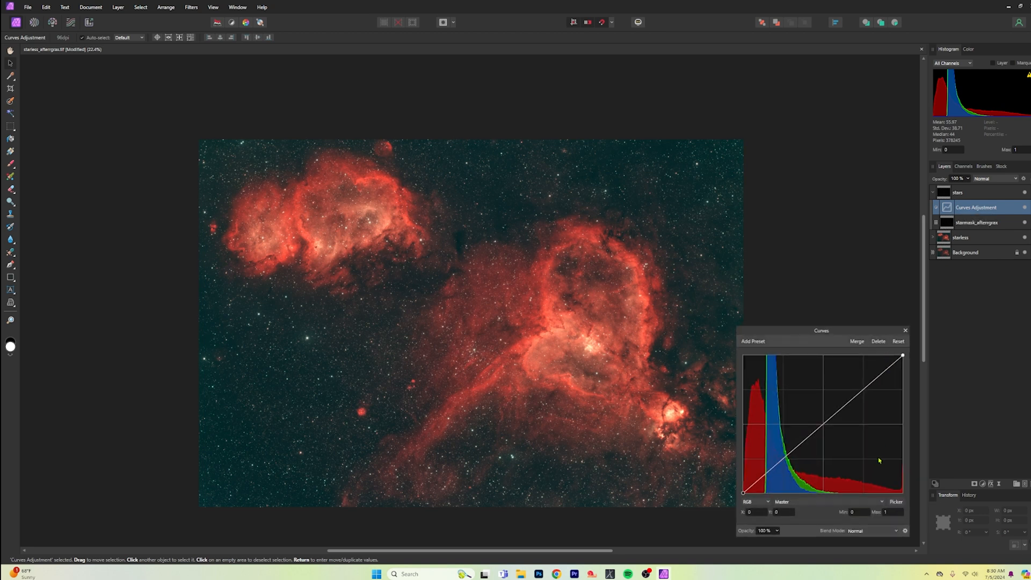
click(823, 424)
mouse_move(823, 424)
mouse_down()
mouse_move(863, 449)
mouse_move(808, 412)
mouse_move(830, 430)
mouse_up()
click(905, 330)
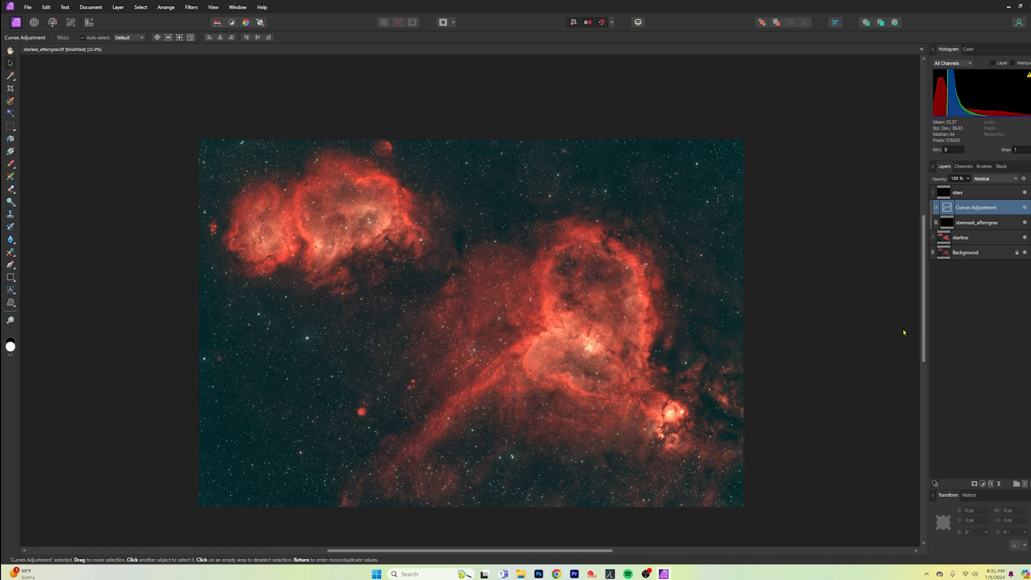
Step: Add a Vibrance adjustment directly above the starmask_aftergrax layer in the stars group
scroll(676, 347, up, 6)
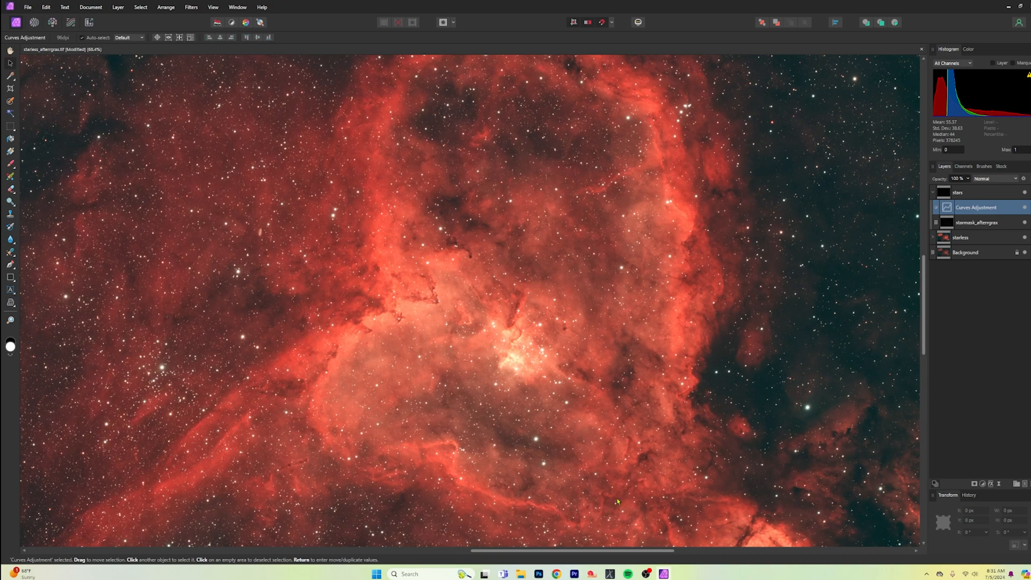
drag(605, 551, 670, 551)
scroll(618, 360, down, 5)
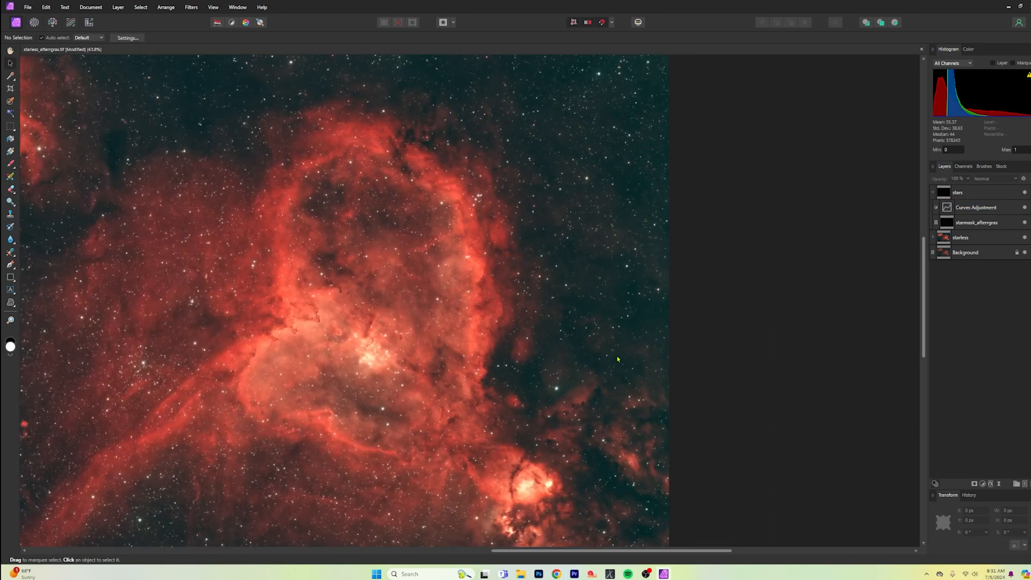
scroll(617, 360, up, 8)
scroll(617, 359, up, 2)
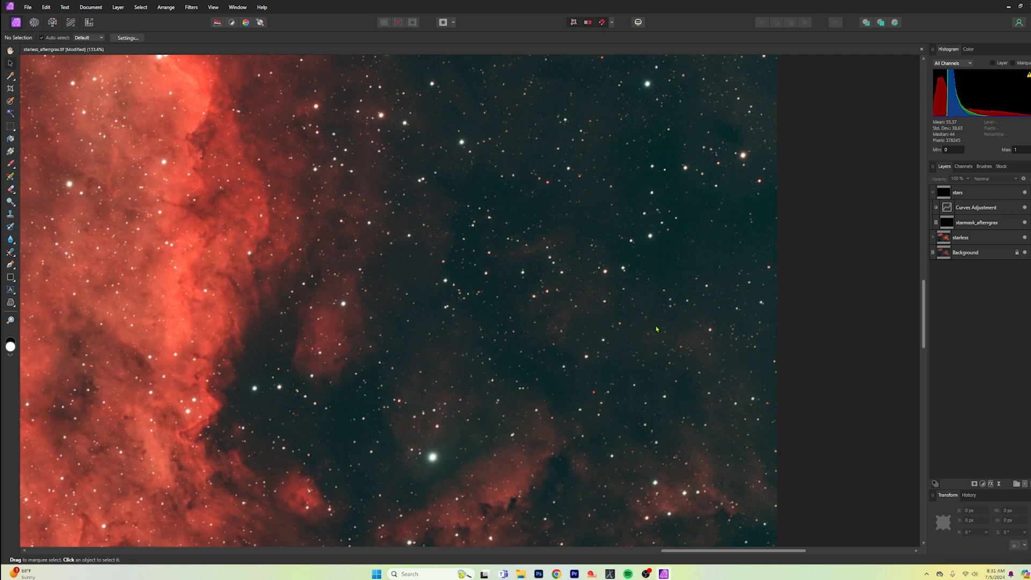
click(997, 224)
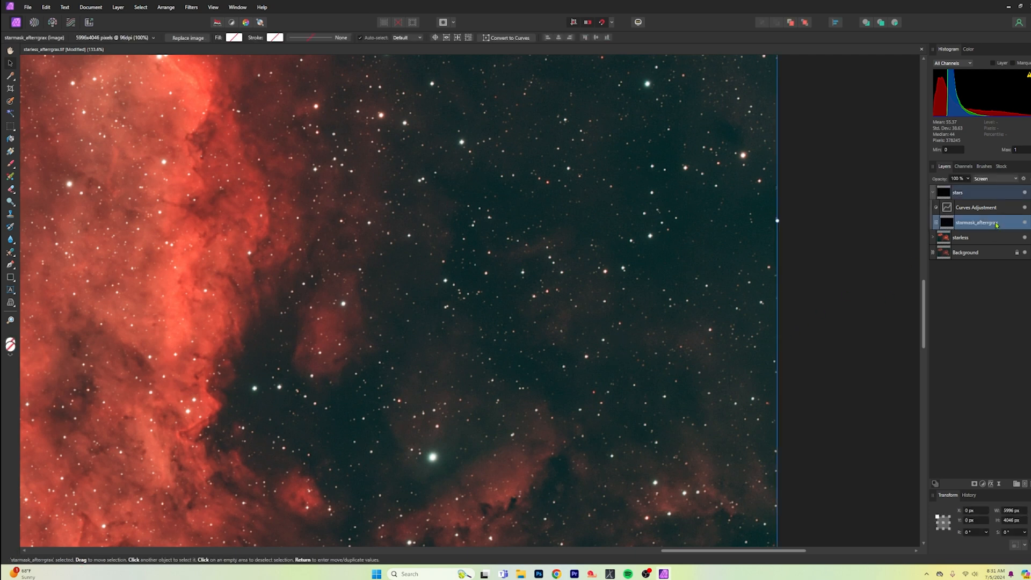
click(983, 483)
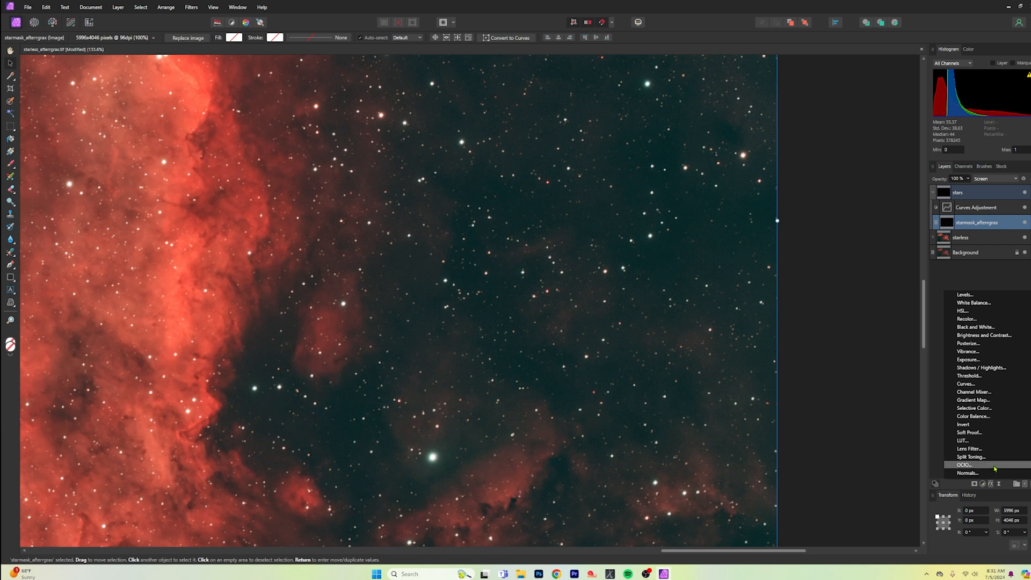
click(989, 355)
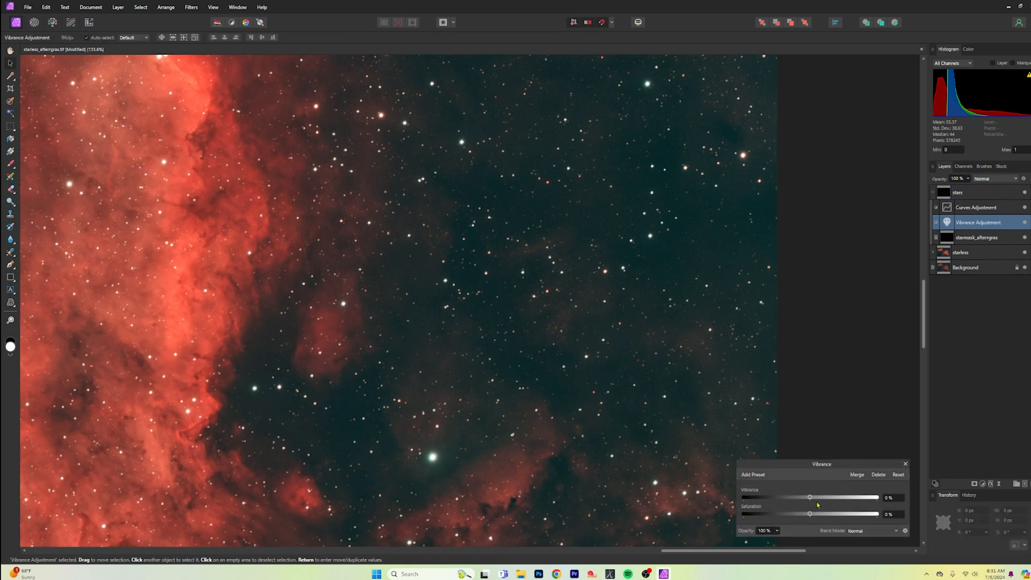
Step: Test the vibrance range on a close-up of the stars and boost their colour slightly with the saturation setting
scroll(627, 351, up, 5)
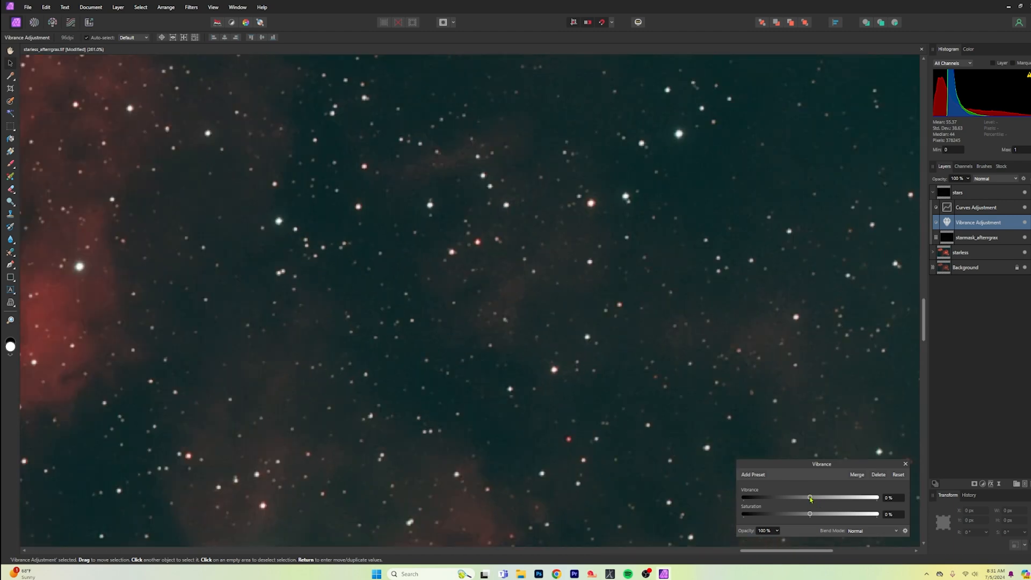
drag(810, 498, 742, 496)
drag(744, 498, 823, 516)
click(906, 464)
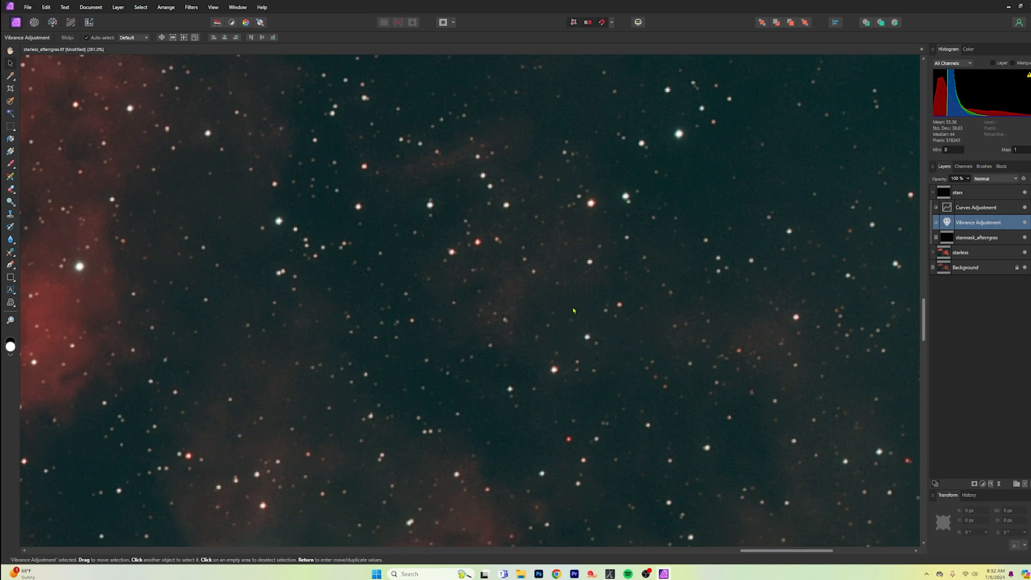
Step: Dim the stars further by lowering their Curves midpoint to about X 0.58, Y 0.437
scroll(687, 362, down, 1)
scroll(688, 361, up, 2)
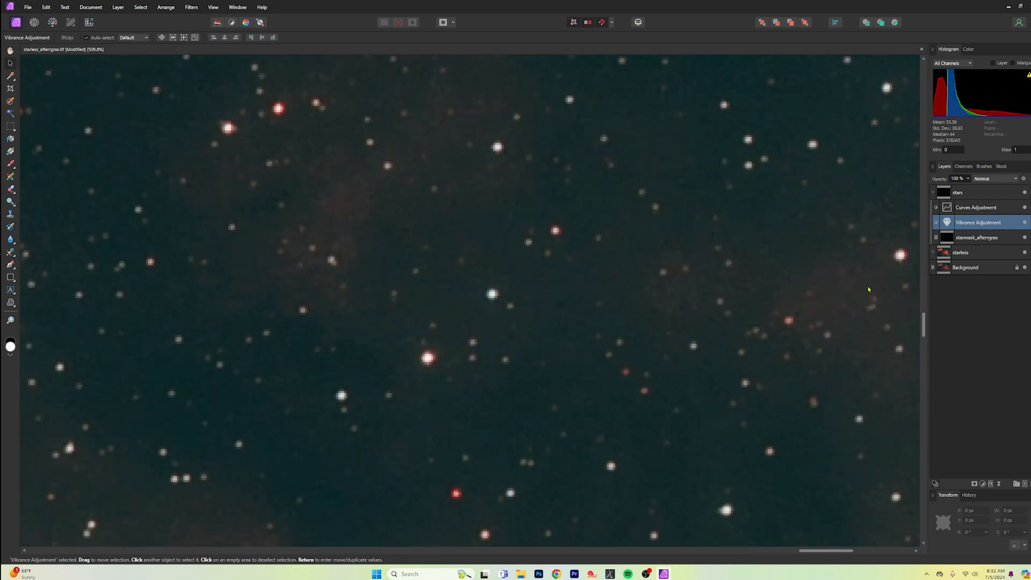
click(973, 207)
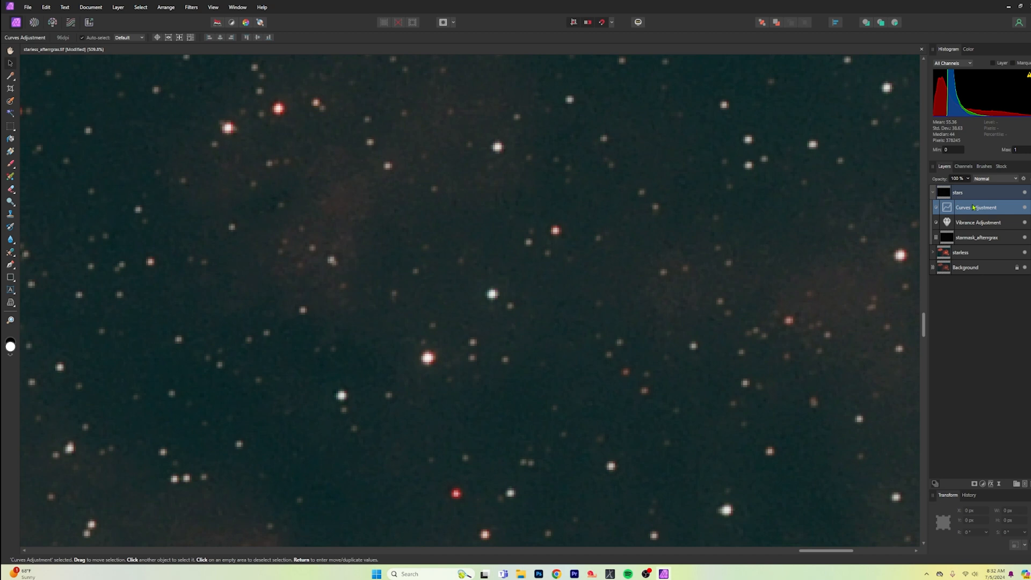
double_click(948, 209)
drag(837, 411, 828, 430)
click(829, 428)
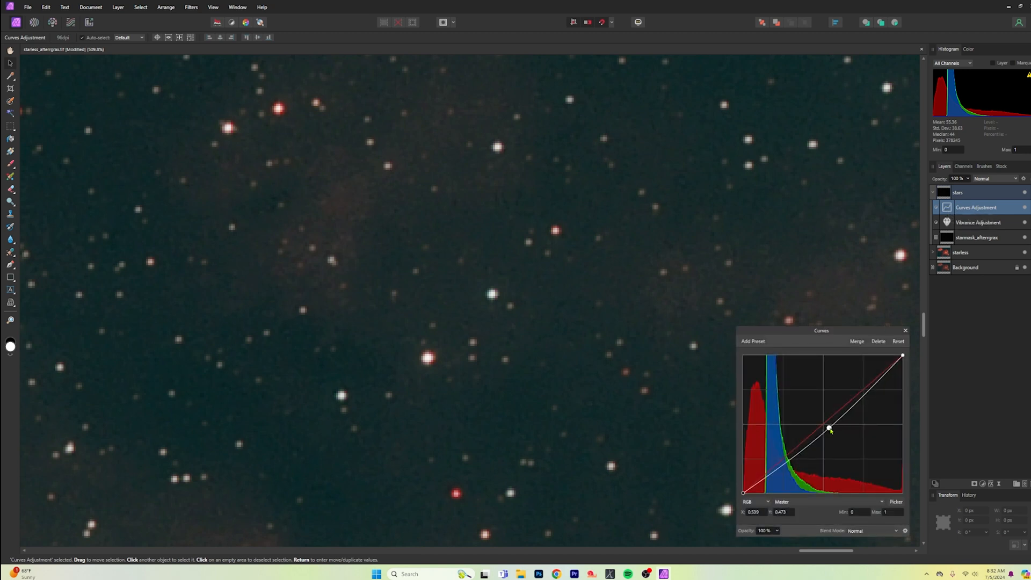
mouse_move(831, 431)
mouse_down()
mouse_move(850, 439)
mouse_move(838, 436)
mouse_up()
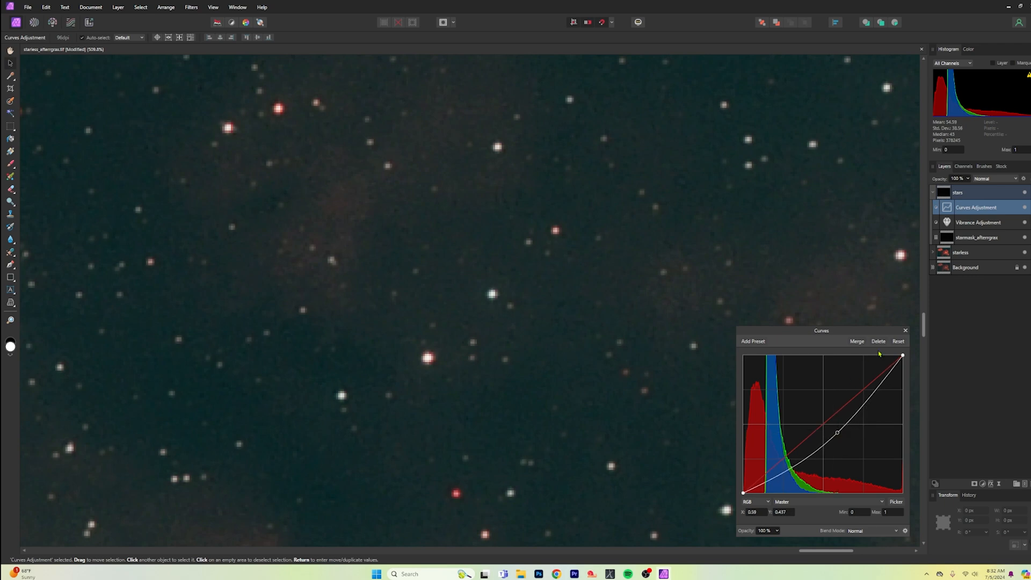
click(905, 331)
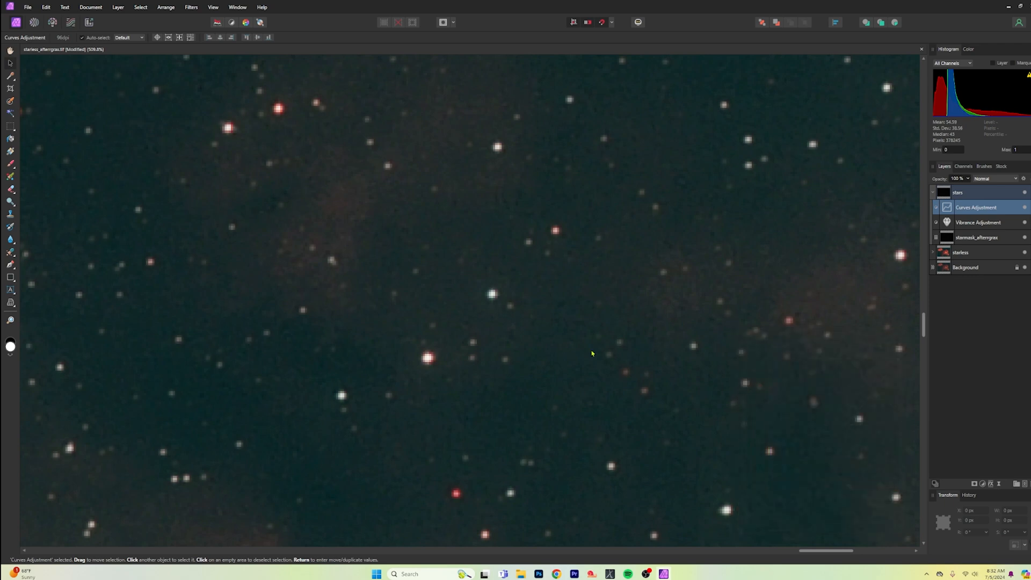
Step: Examine the whole nebula to judge the balance between the dimmed stars and the nebulosity
scroll(592, 353, down, 10)
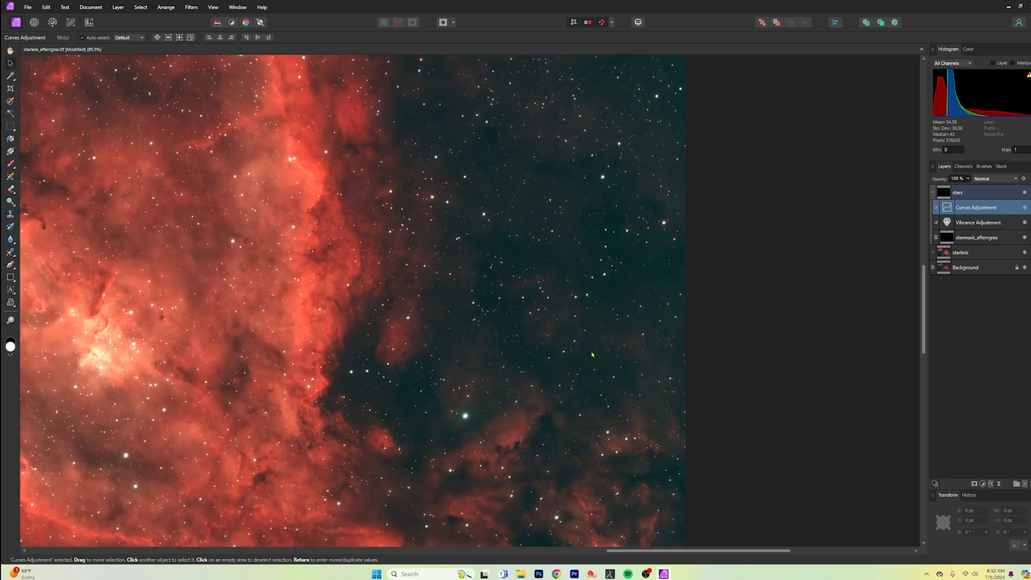
scroll(592, 354, down, 8)
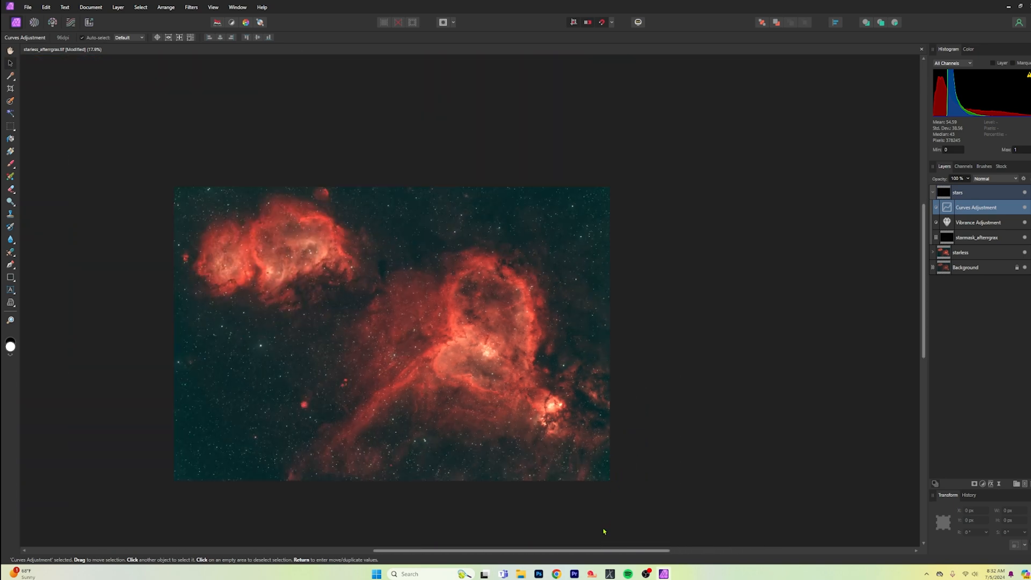
drag(601, 550, 545, 550)
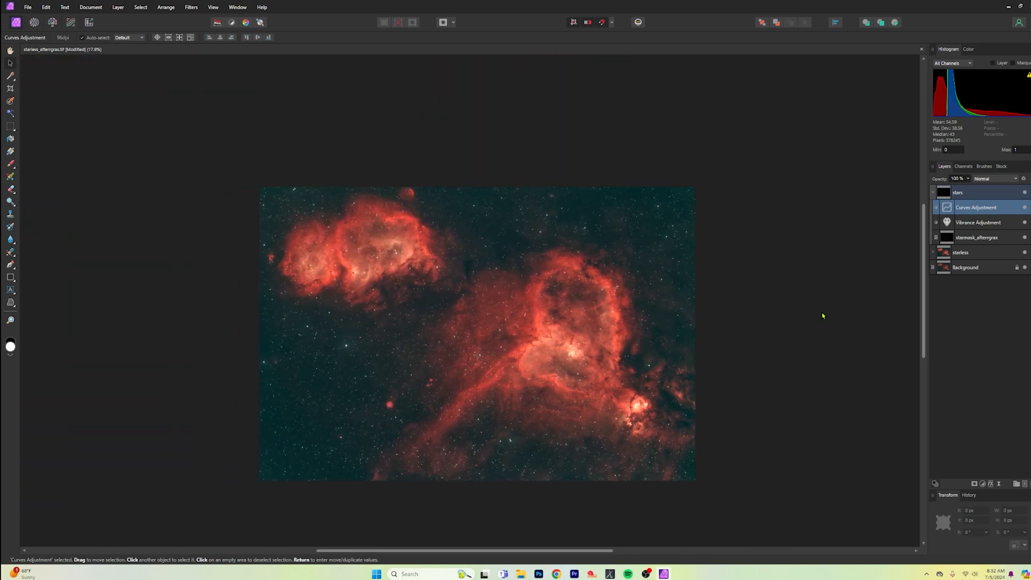
scroll(596, 336, up, 1)
scroll(607, 336, down, 3)
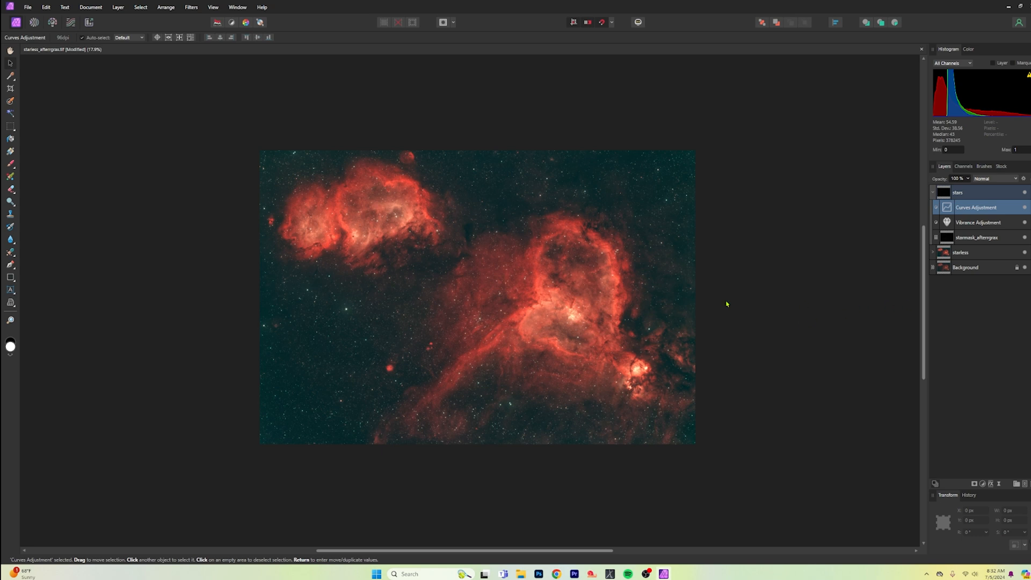
scroll(653, 310, up, 2)
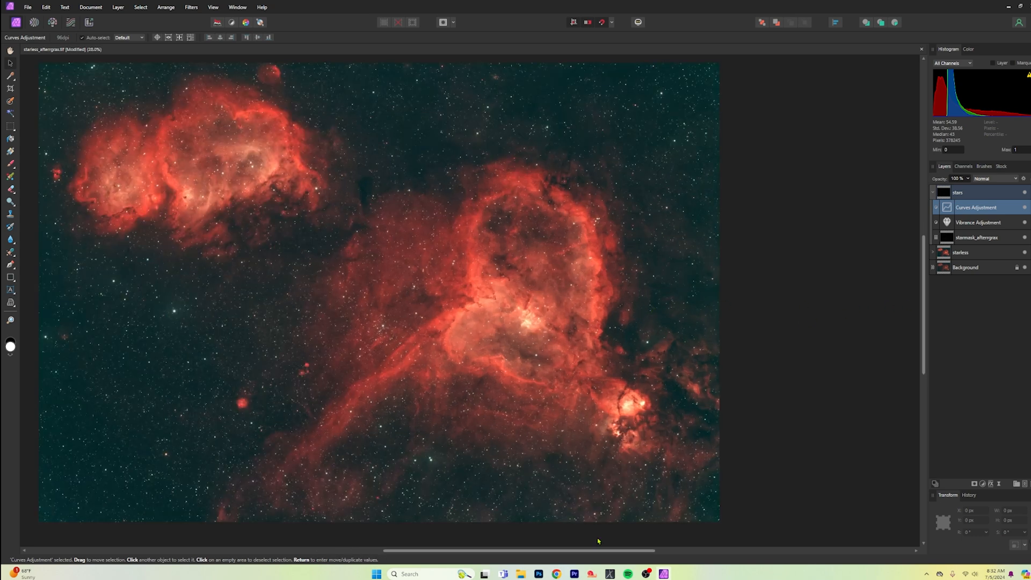
drag(597, 540, 571, 544)
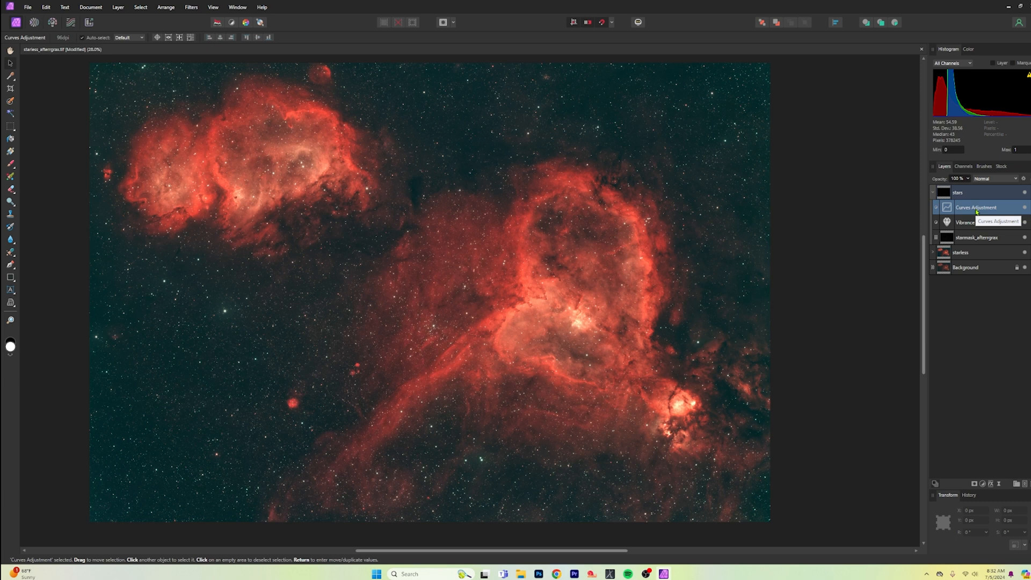
Step: Collapse the stars group, expand the starless group and add a Curves adjustment above its Background layer
click(934, 193)
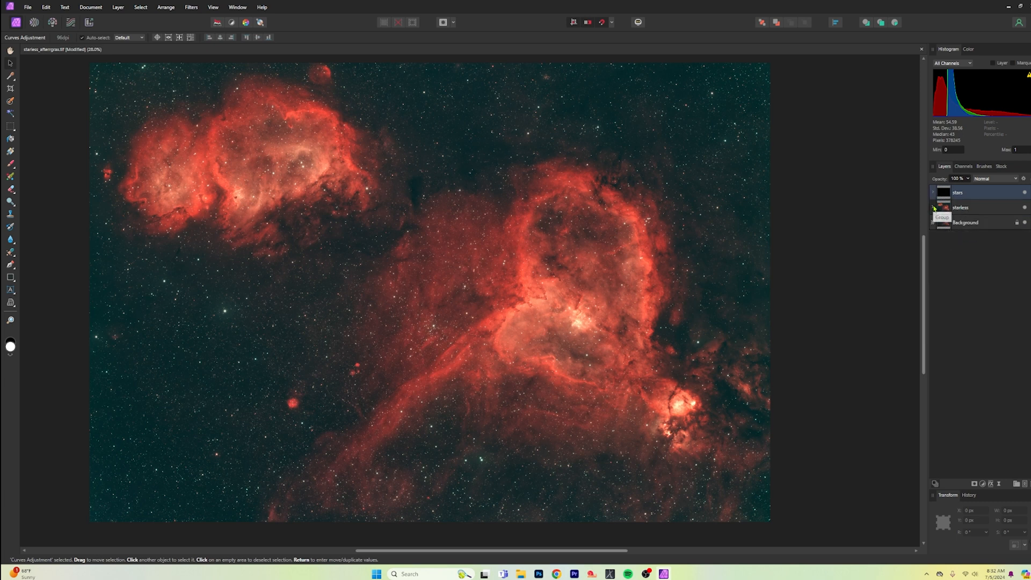
click(934, 208)
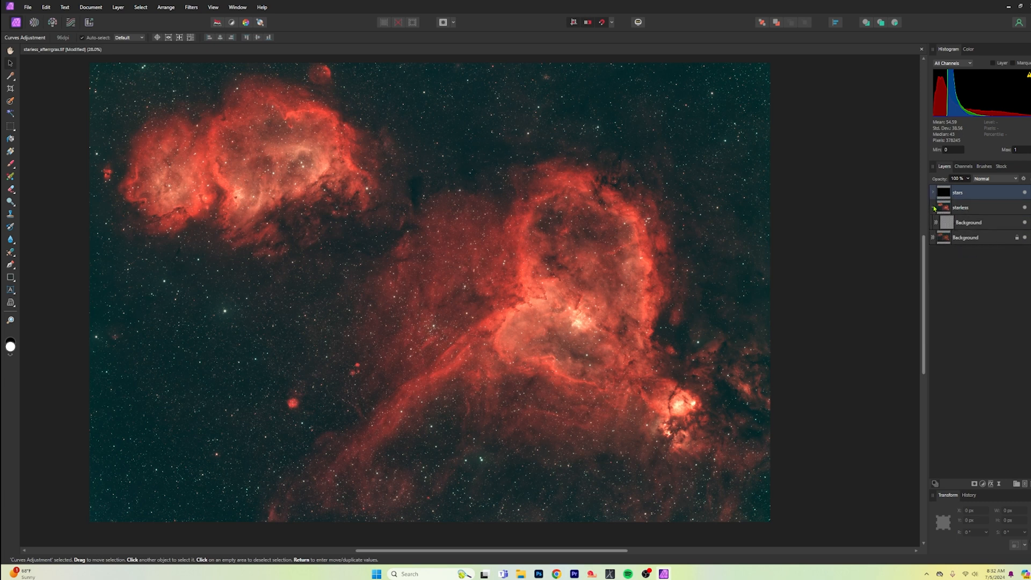
click(978, 222)
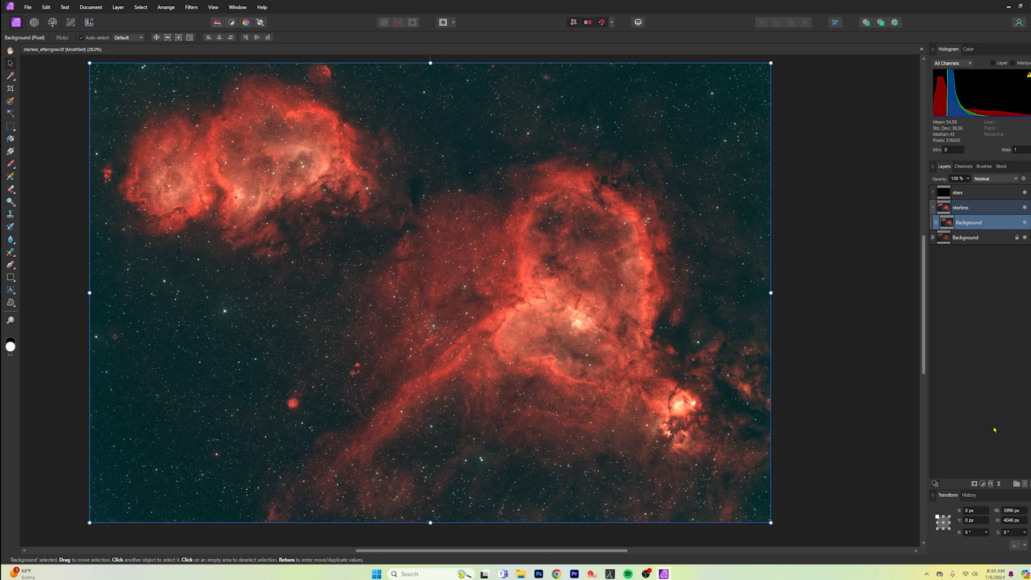
click(981, 484)
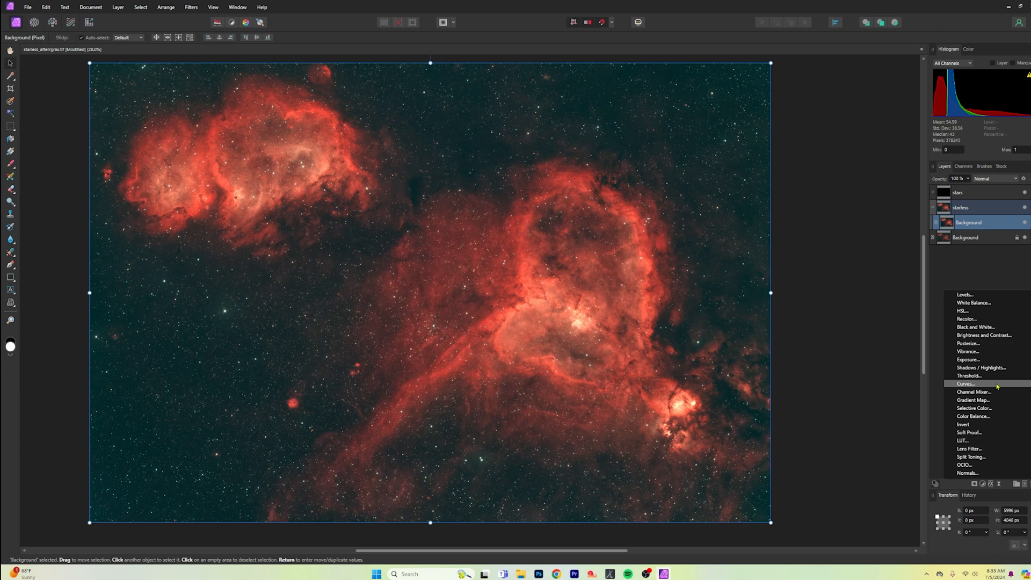
click(975, 383)
click(905, 330)
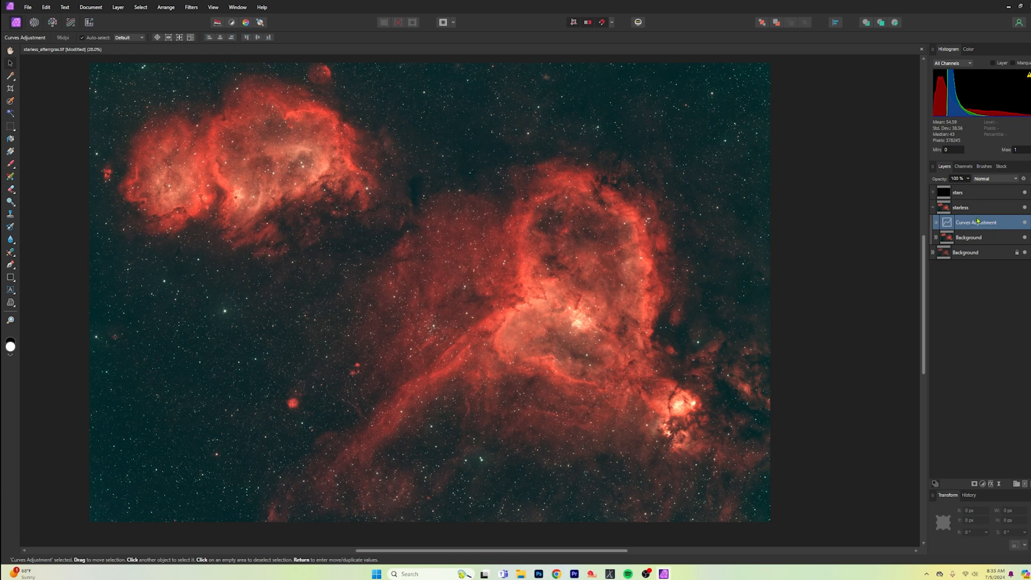
Step: Try changing the midtones of the starless group's Curves adjustment with the stars temporarily hidden, resetting the curve at the end
double_click(947, 222)
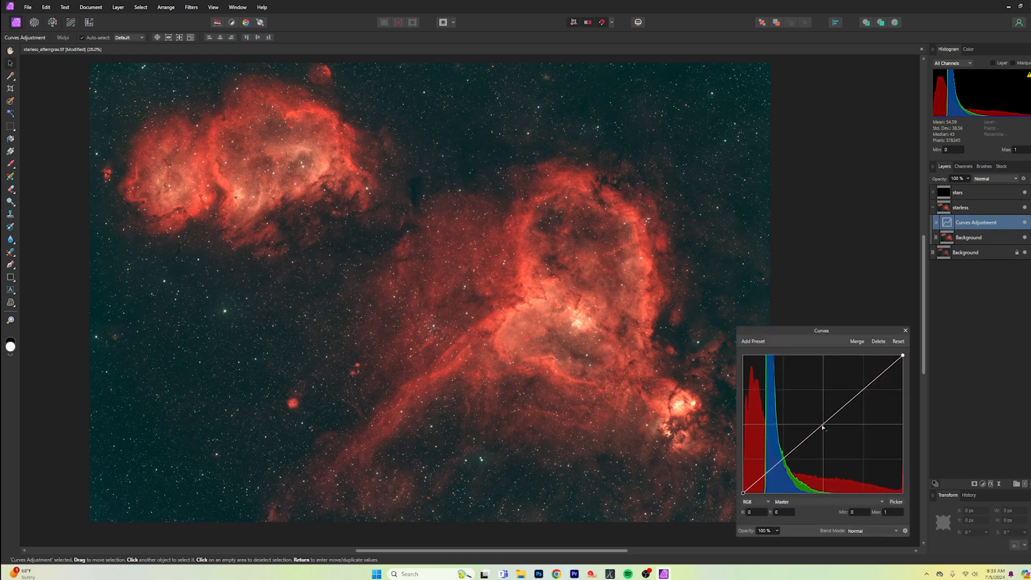
mouse_move(821, 430)
mouse_down()
mouse_move(811, 420)
mouse_move(824, 431)
mouse_move(814, 424)
mouse_move(837, 423)
mouse_move(824, 429)
mouse_up()
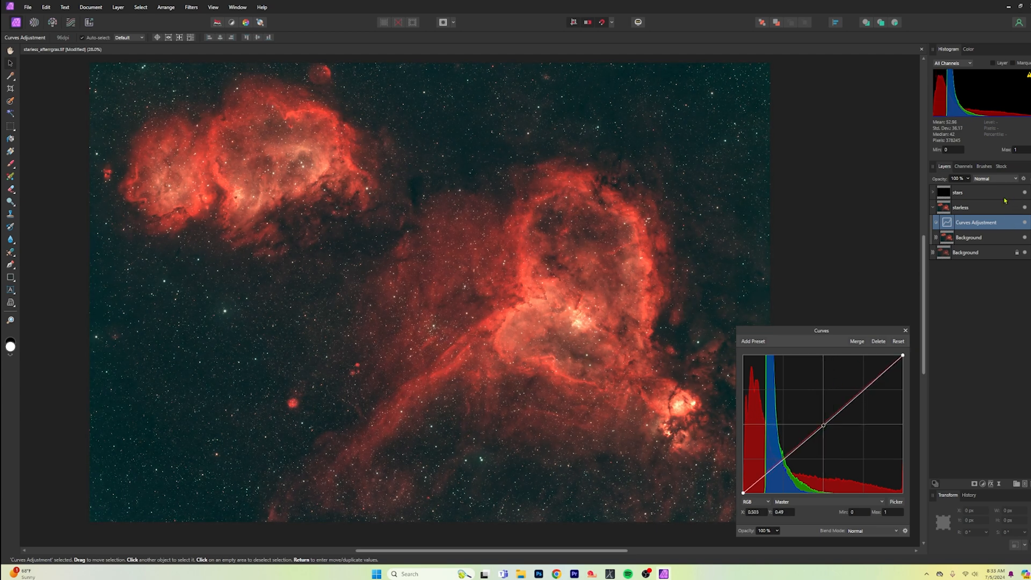
click(1024, 192)
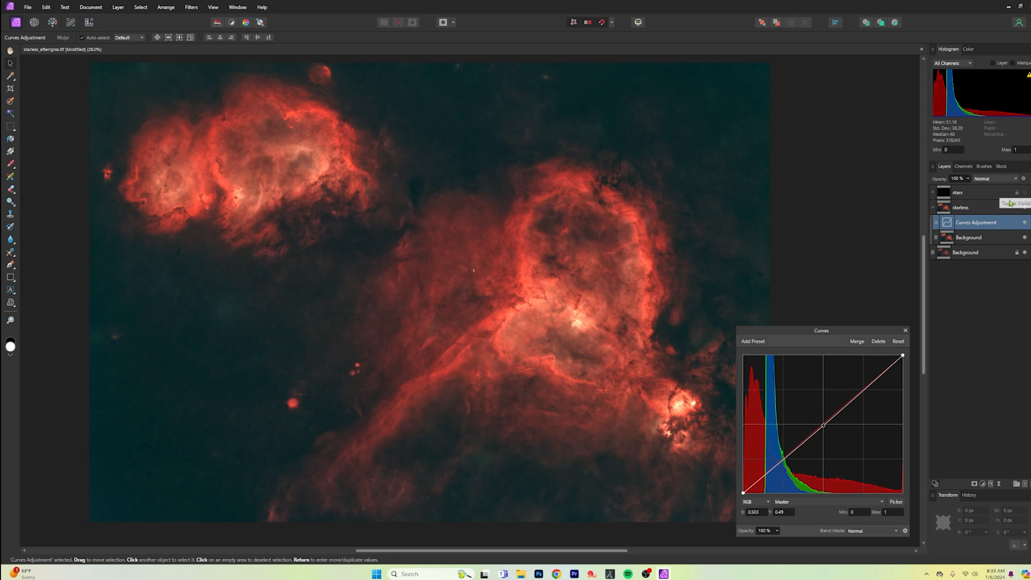
click(825, 425)
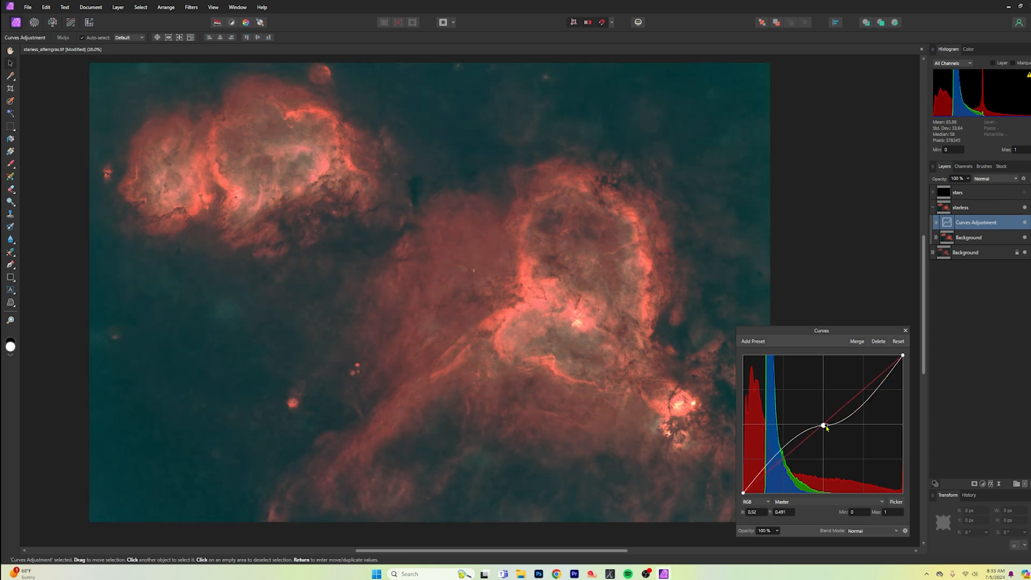
click(897, 341)
click(905, 332)
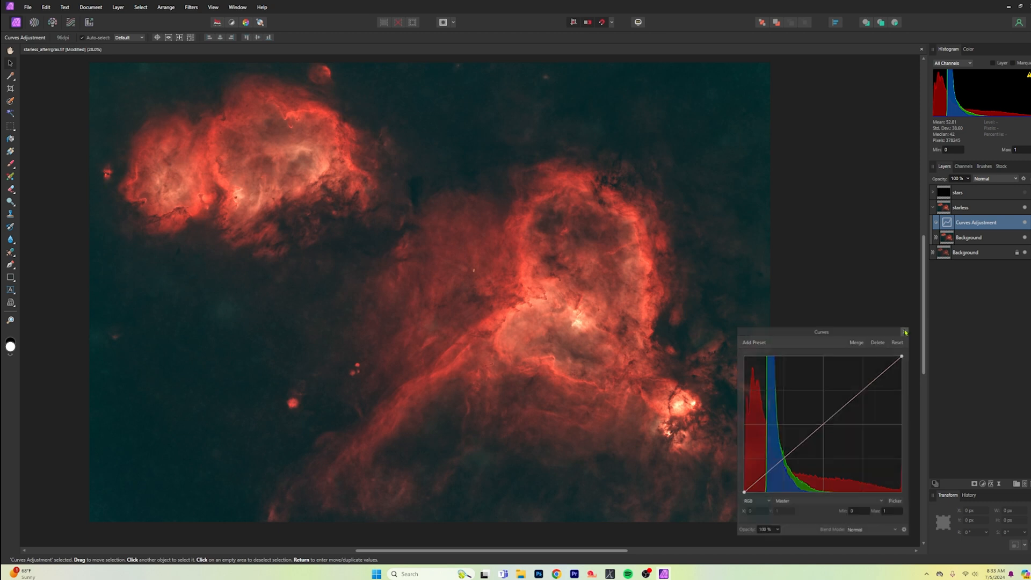
click(1025, 193)
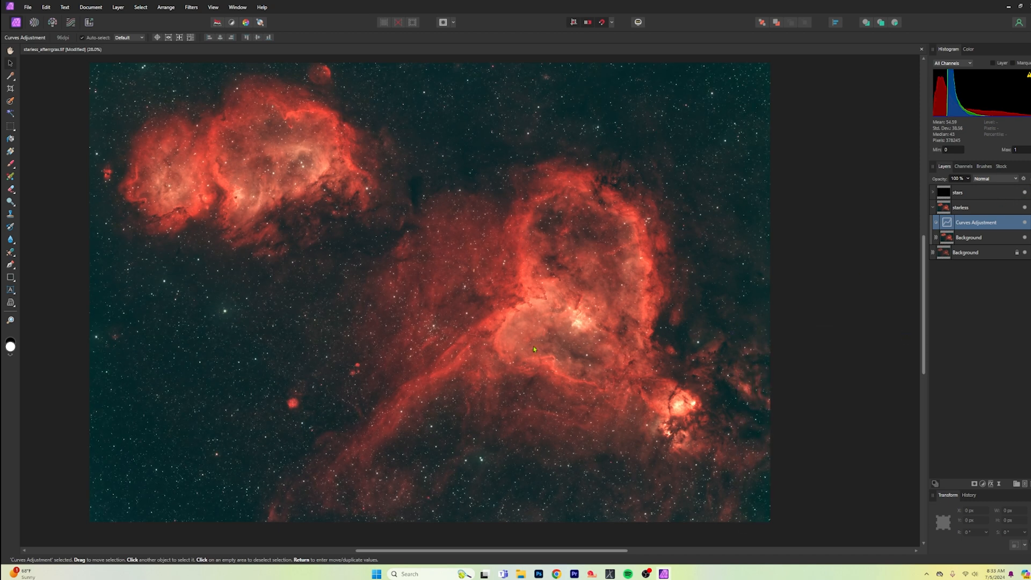
Step: Add a Levels adjustment and move it out of the starless group to the top of the layer stack
click(933, 208)
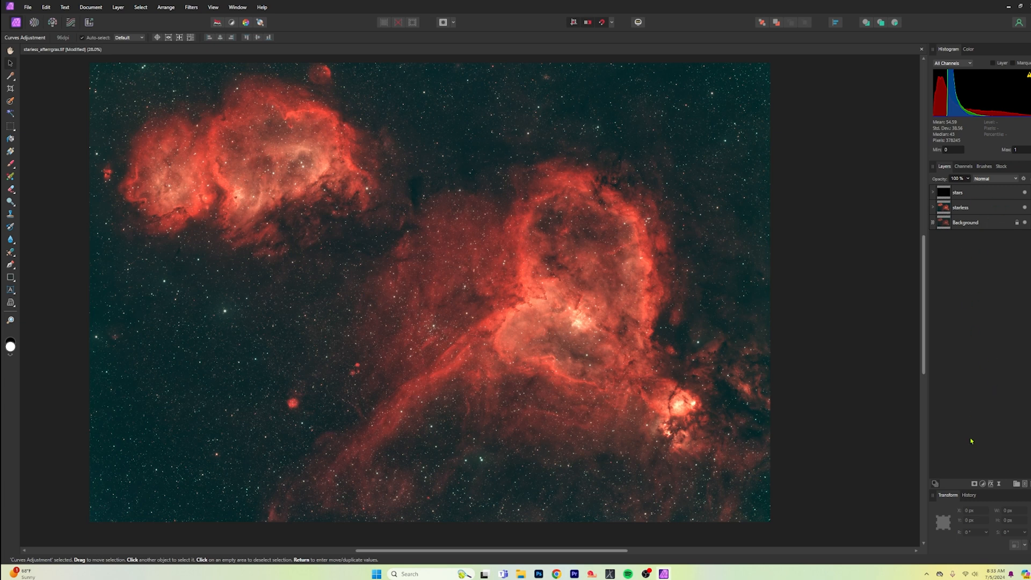
click(983, 484)
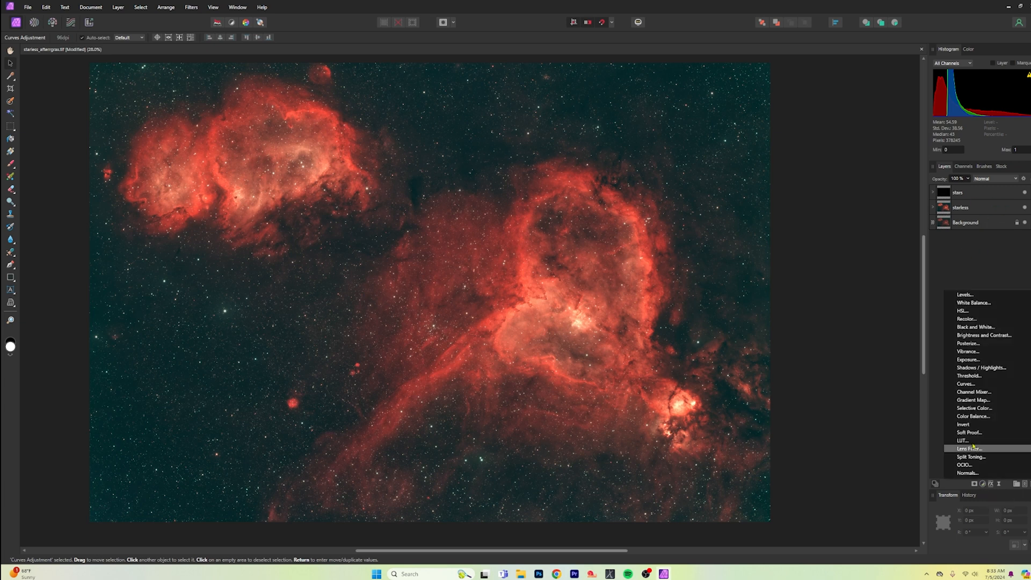
click(988, 295)
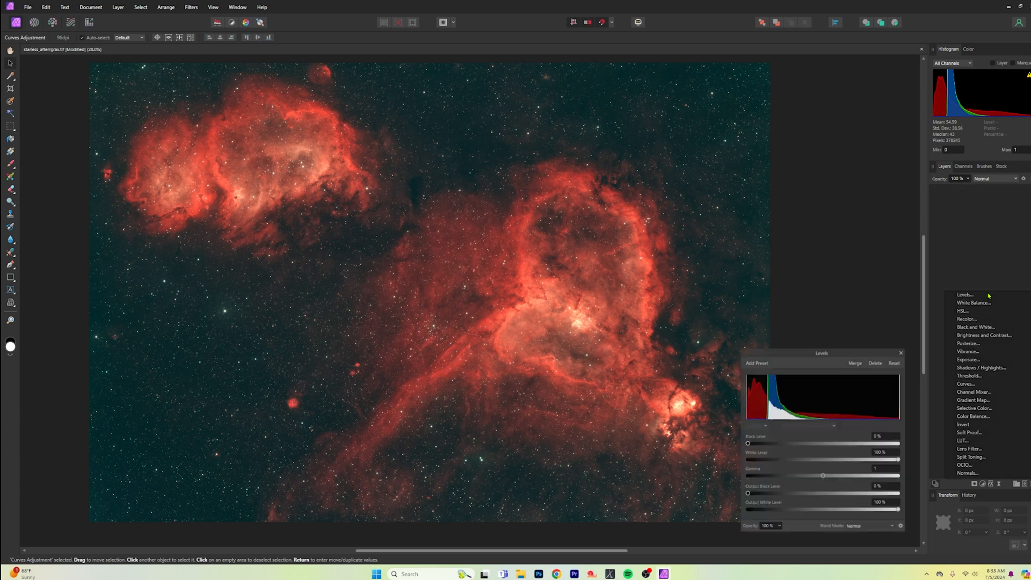
click(905, 348)
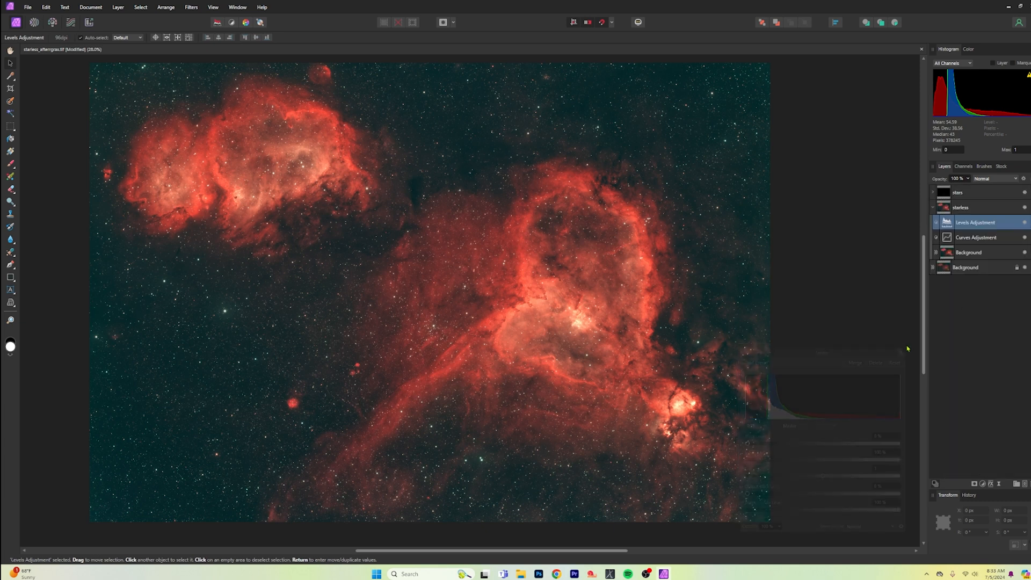
drag(973, 222, 973, 193)
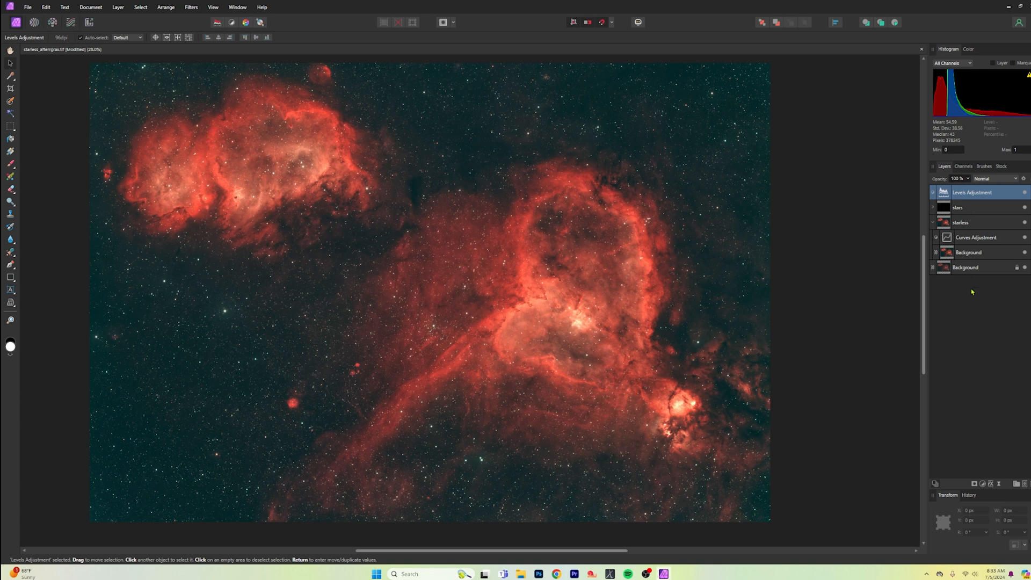
Step: Check the channel choices of the Levels adjustment and try its Master white level
double_click(945, 193)
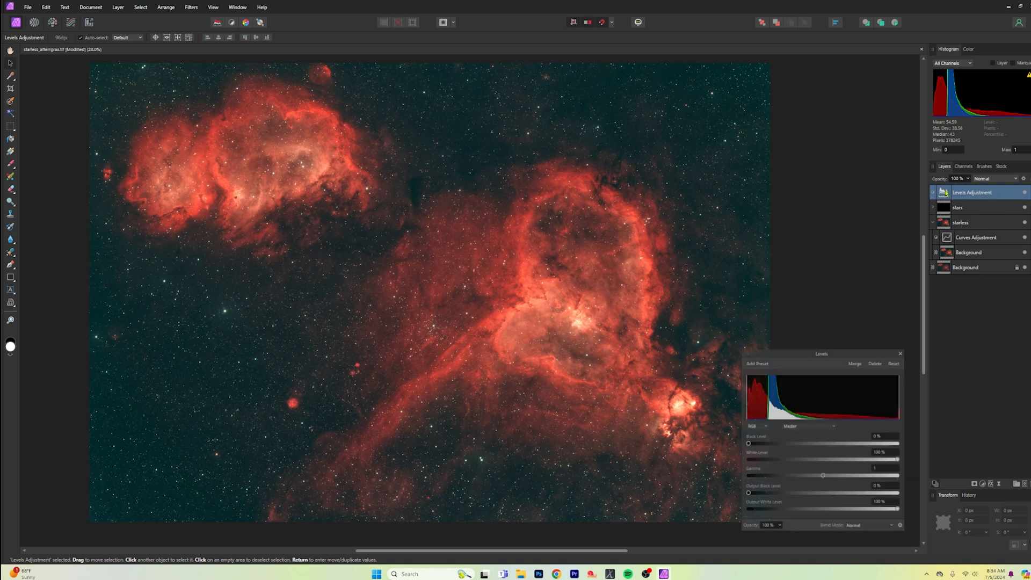
click(831, 425)
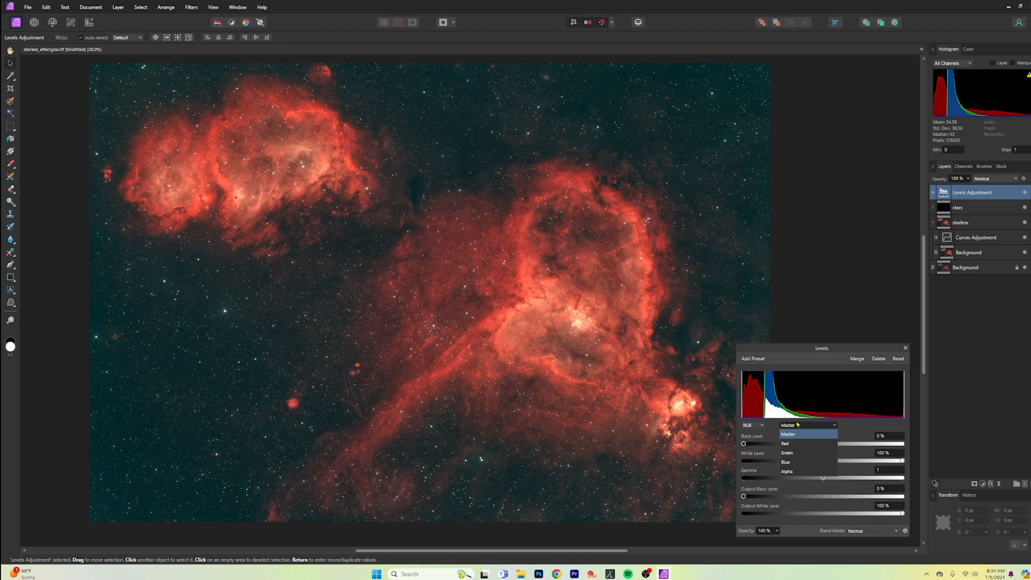
click(834, 427)
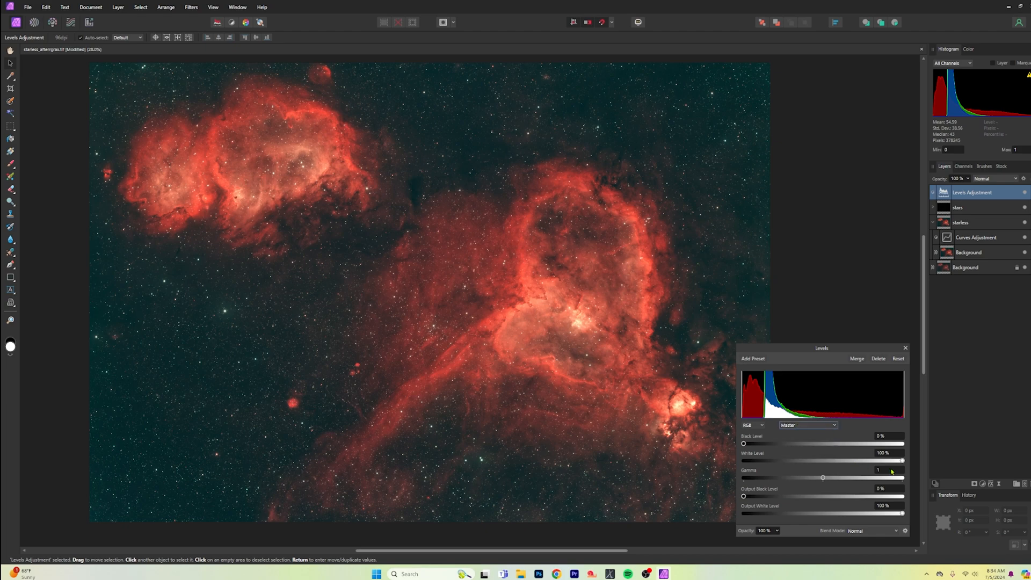
mouse_move(904, 462)
mouse_down()
mouse_move(838, 462)
mouse_move(903, 460)
mouse_up()
click(906, 348)
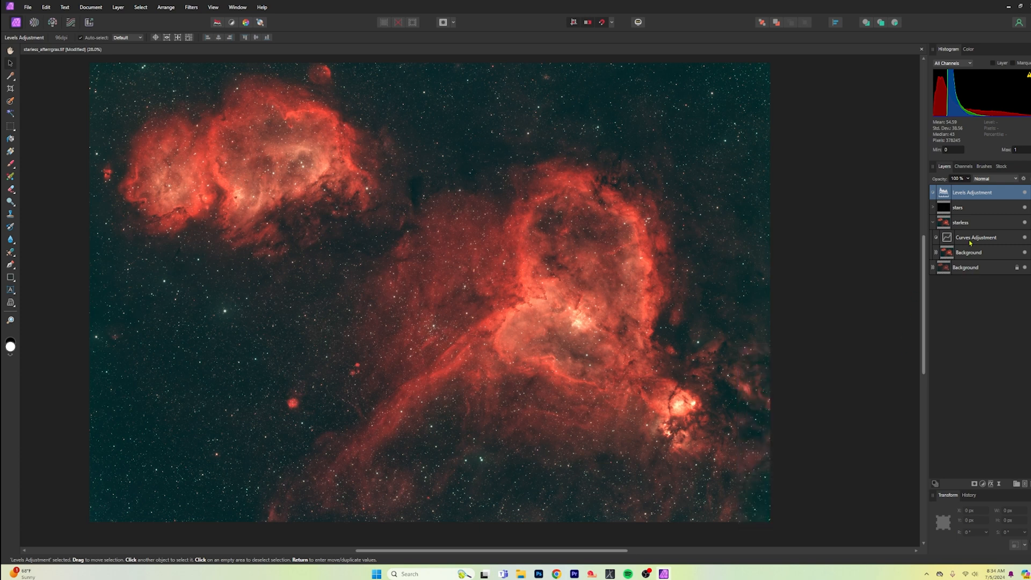
Step: Reduce the blue in the whole image by raising the Blue channel's black level to 2% in the Levels adjustment
double_click(946, 198)
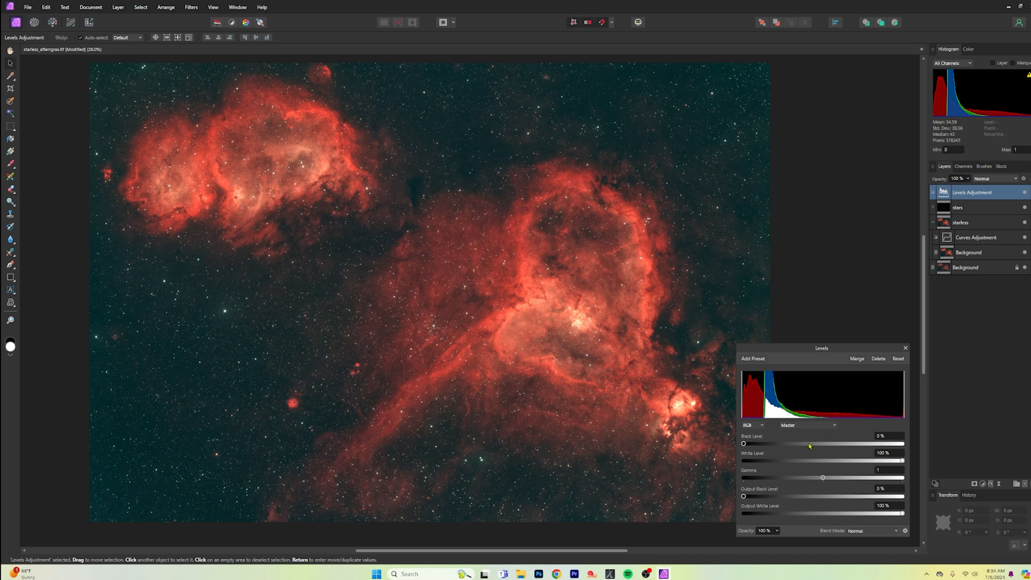
click(835, 426)
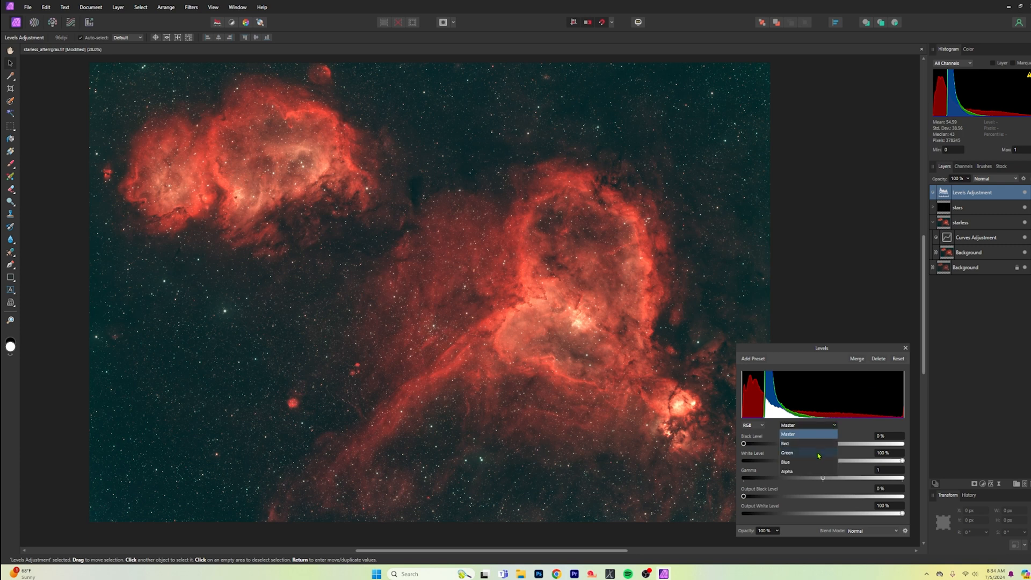
click(815, 463)
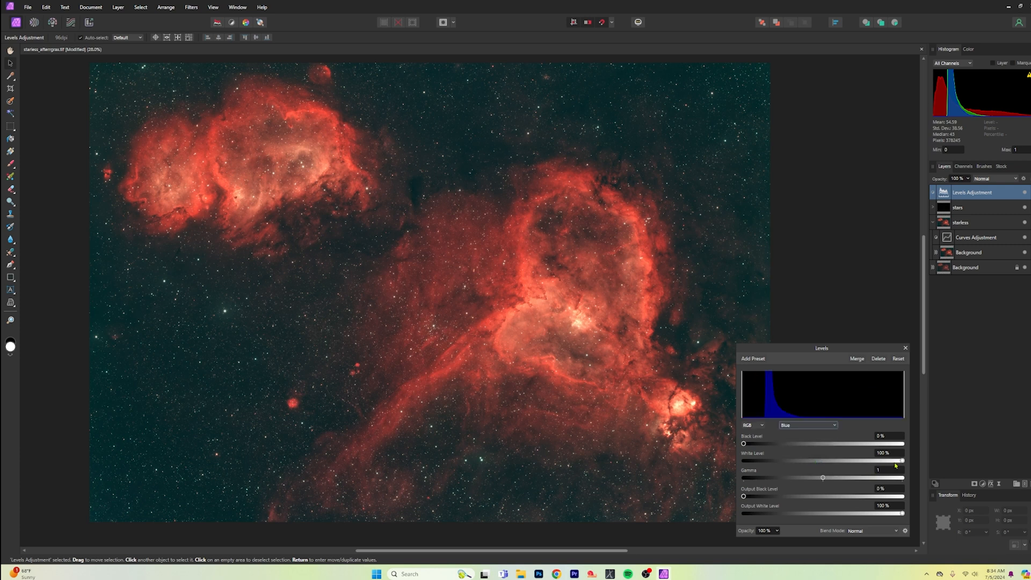
mouse_move(902, 462)
mouse_down()
mouse_move(880, 461)
mouse_move(905, 460)
mouse_up()
drag(744, 444, 747, 444)
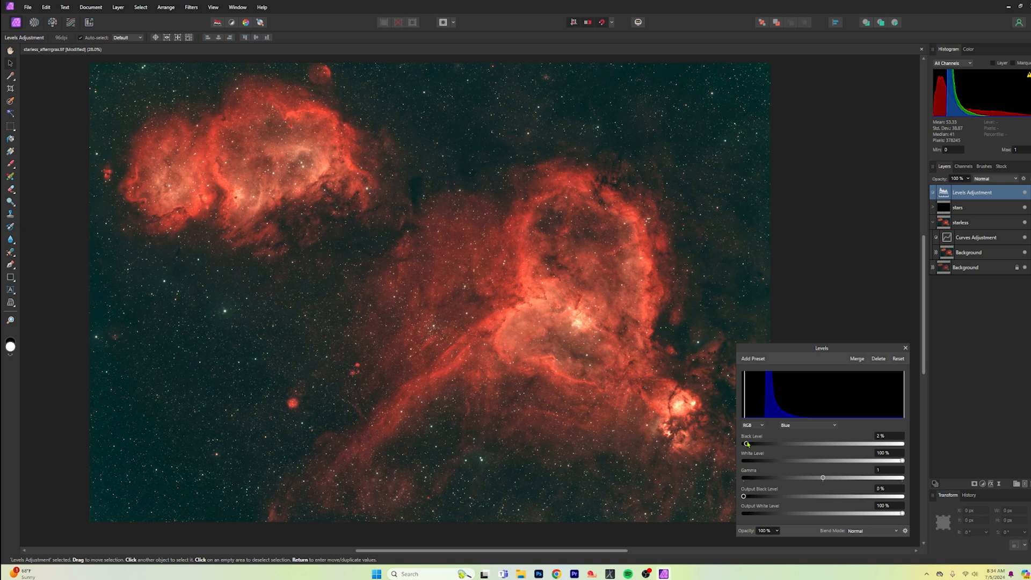
click(905, 348)
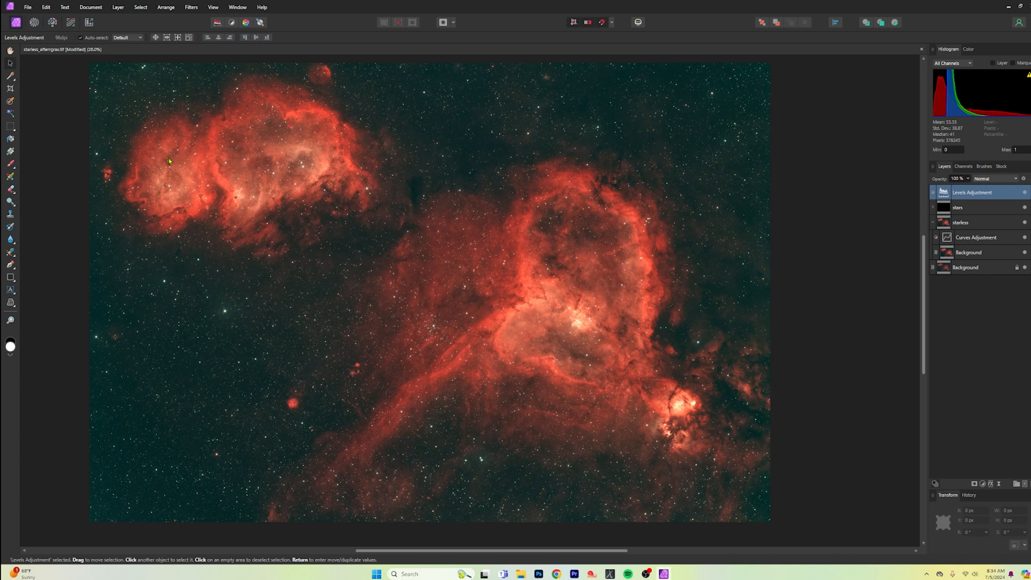
Step: Save the edited nebula document in the Affinity file format
click(29, 7)
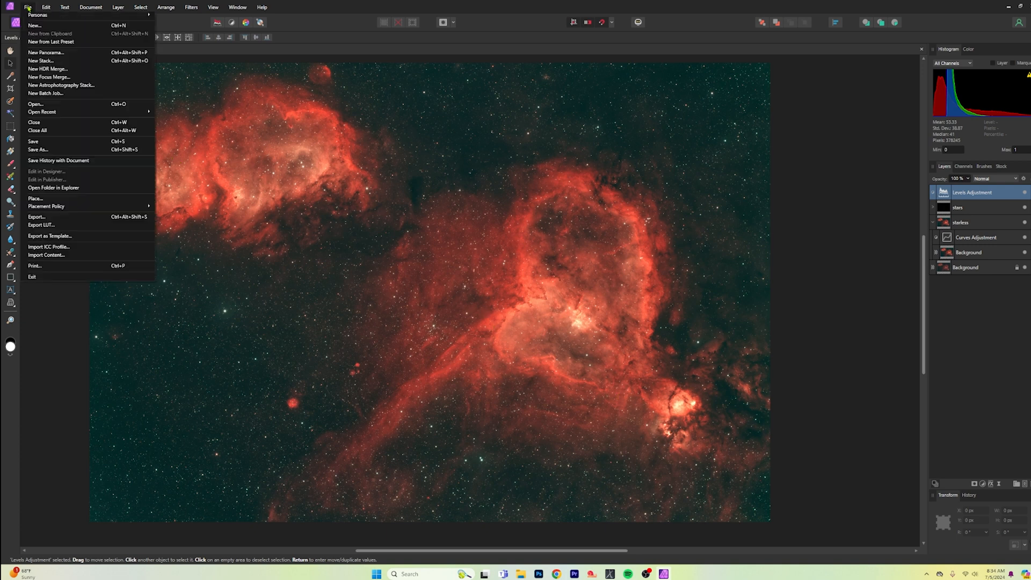
click(85, 142)
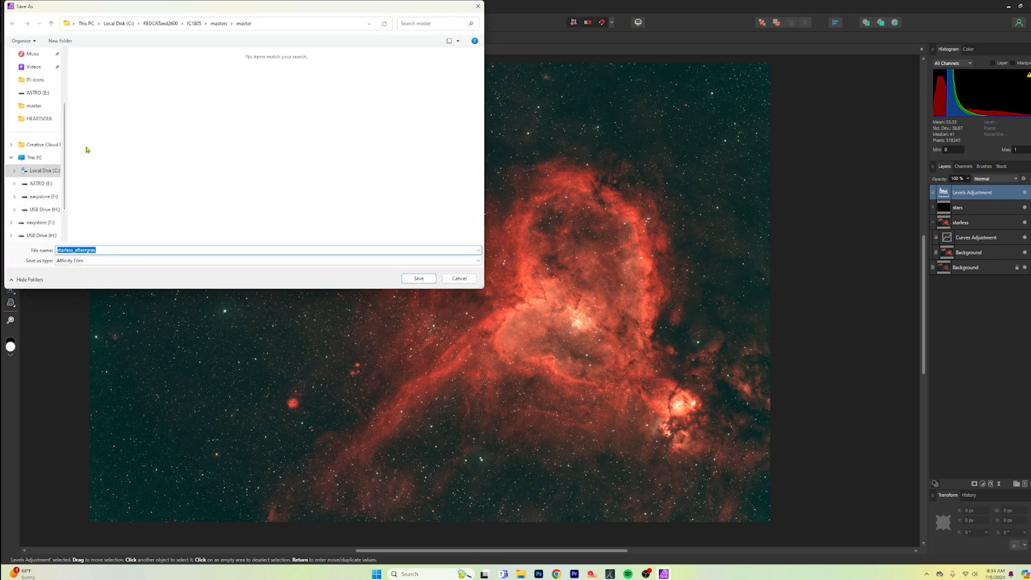